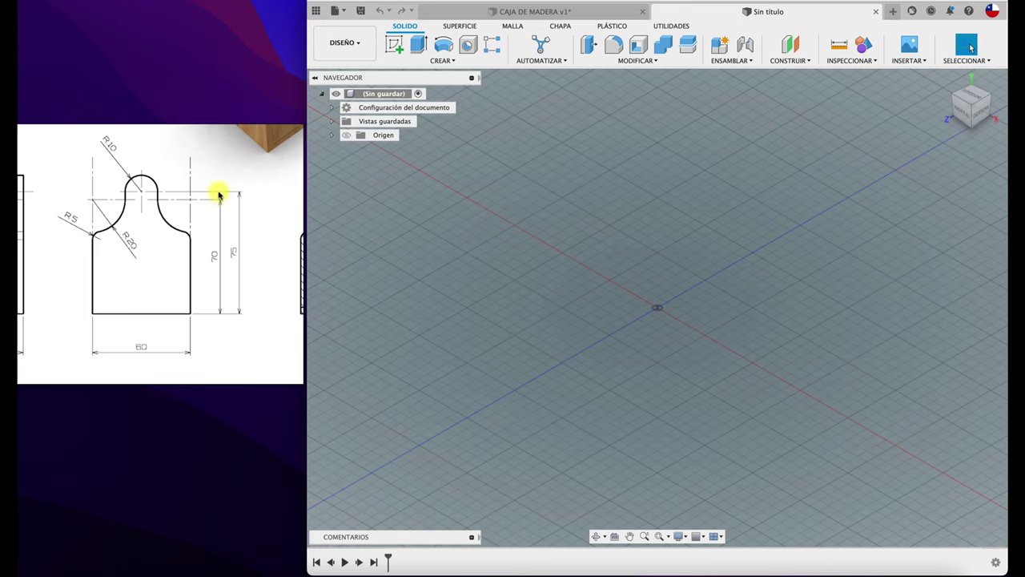
- Scroll and pan the reference drawing to bring the 60 width dimension into view
scroll(160, 256, "up", 5)
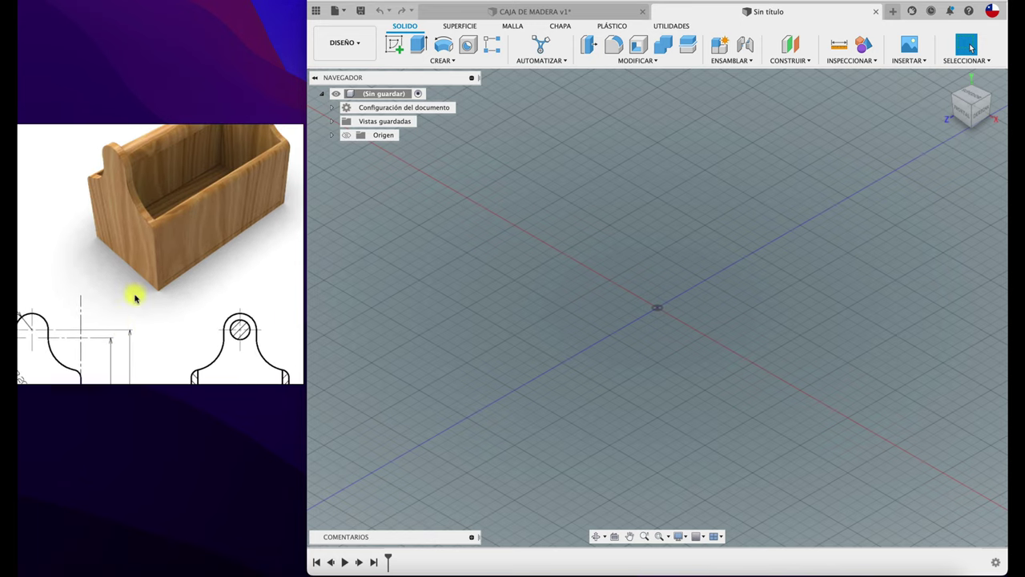
scroll(144, 281, "up", 2)
scroll(159, 249, "up", 2)
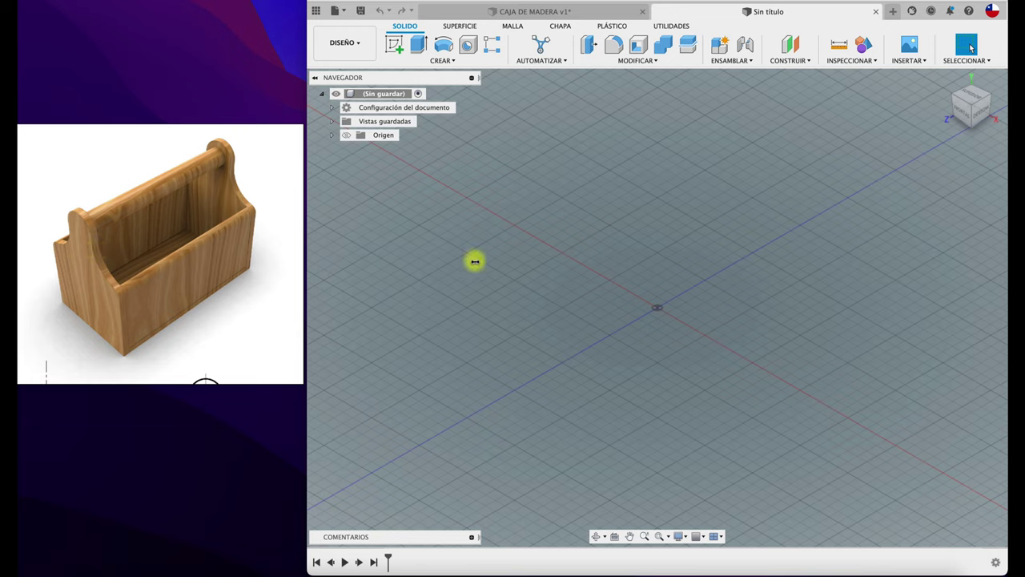
scroll(213, 258, "down", 5)
scroll(217, 244, "down", 3)
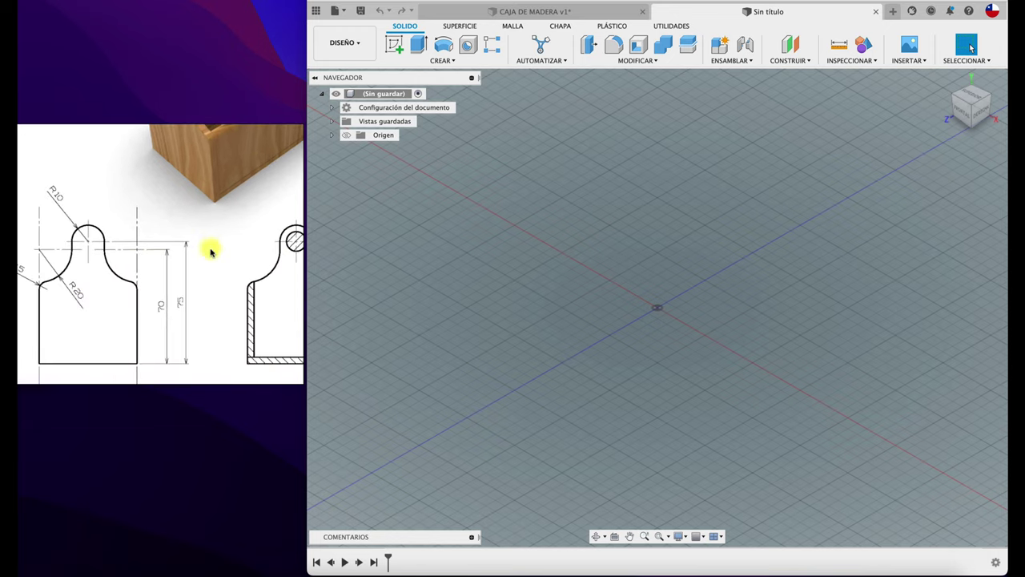
left_click_drag(204, 264, 233, 232)
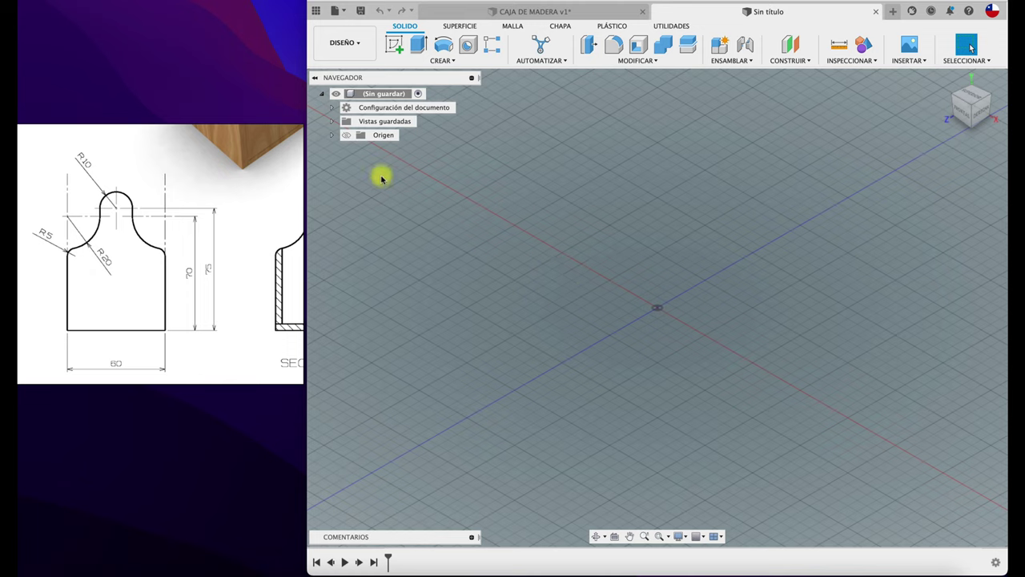
- Show the origin planes and save the design as CAJA in the MADERA project
left_click(347, 135)
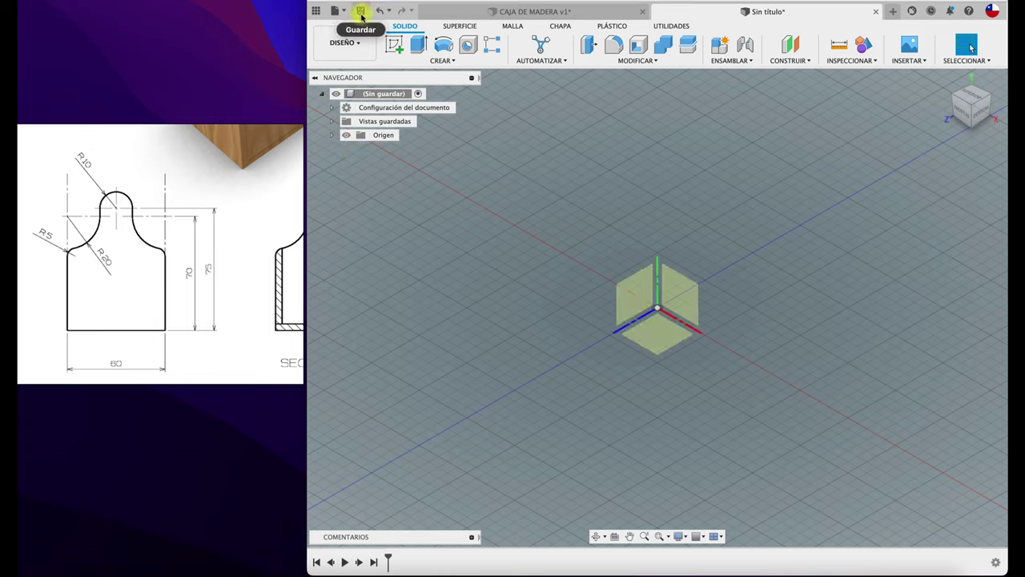
left_click(360, 11)
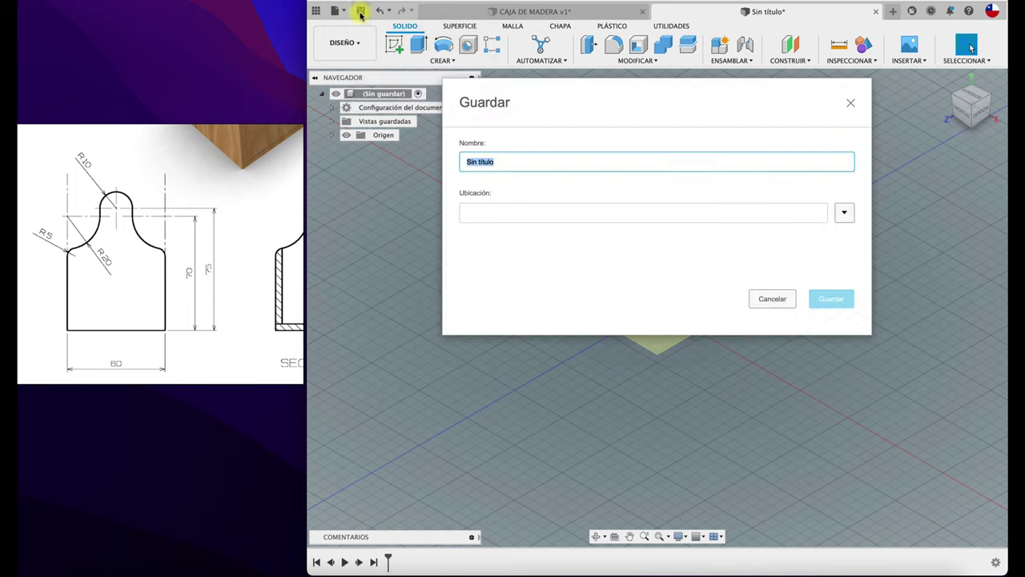
left_click(507, 160)
left_click_drag(507, 160, 446, 163)
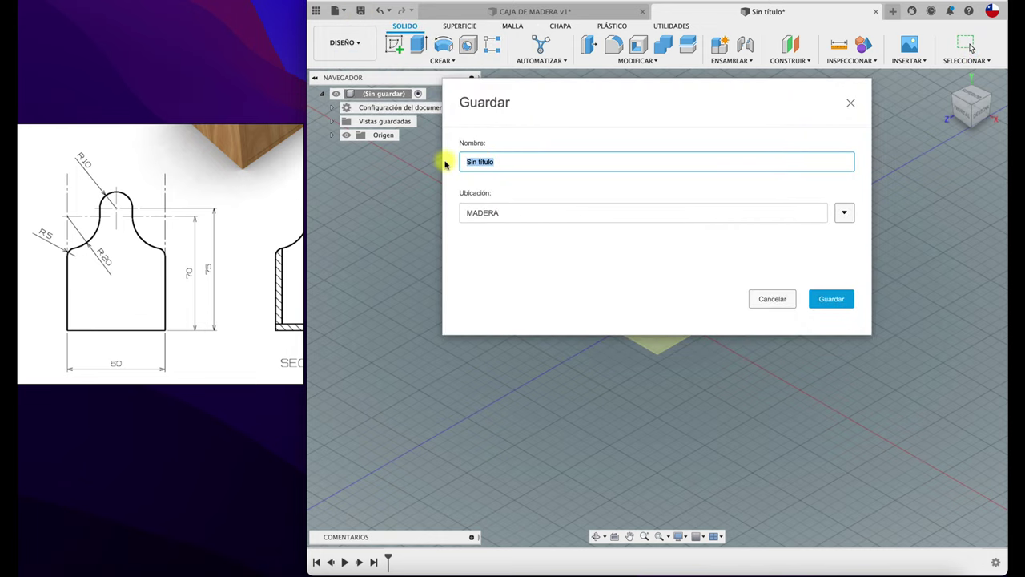
type("CAJA")
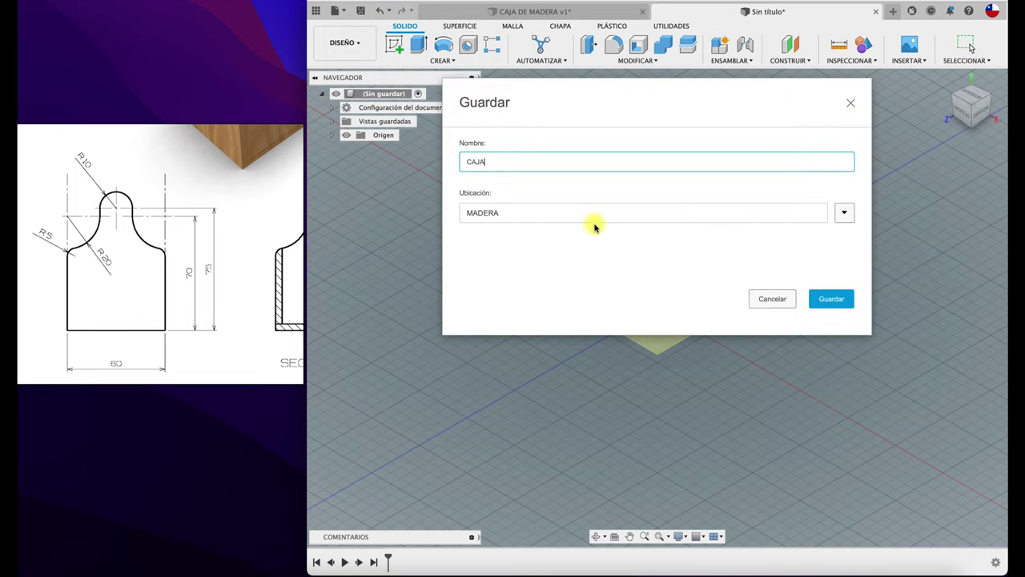
left_click(843, 298)
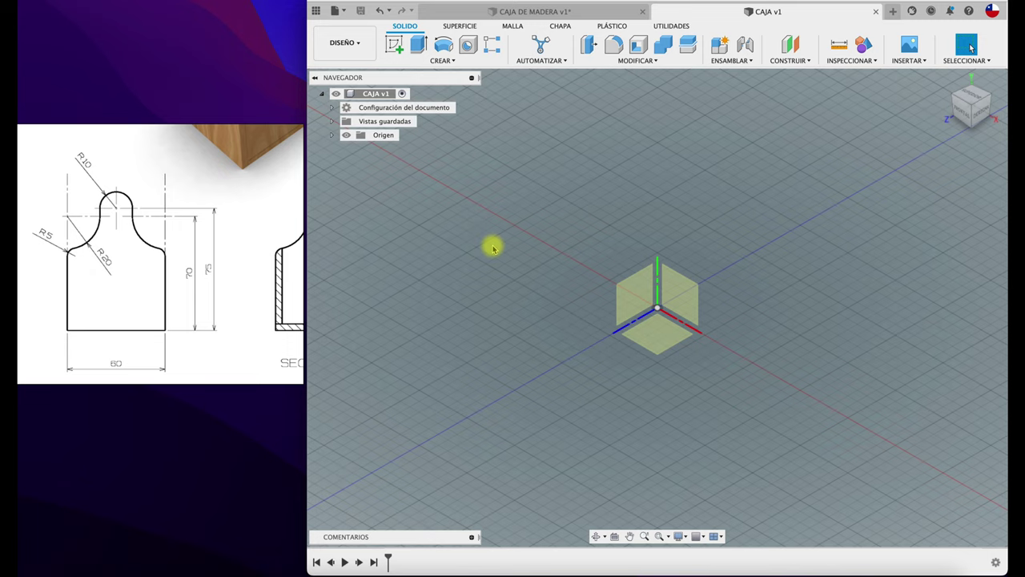
- Create an internal, activated component named LATERAL under the CAJA root
left_click(737, 64)
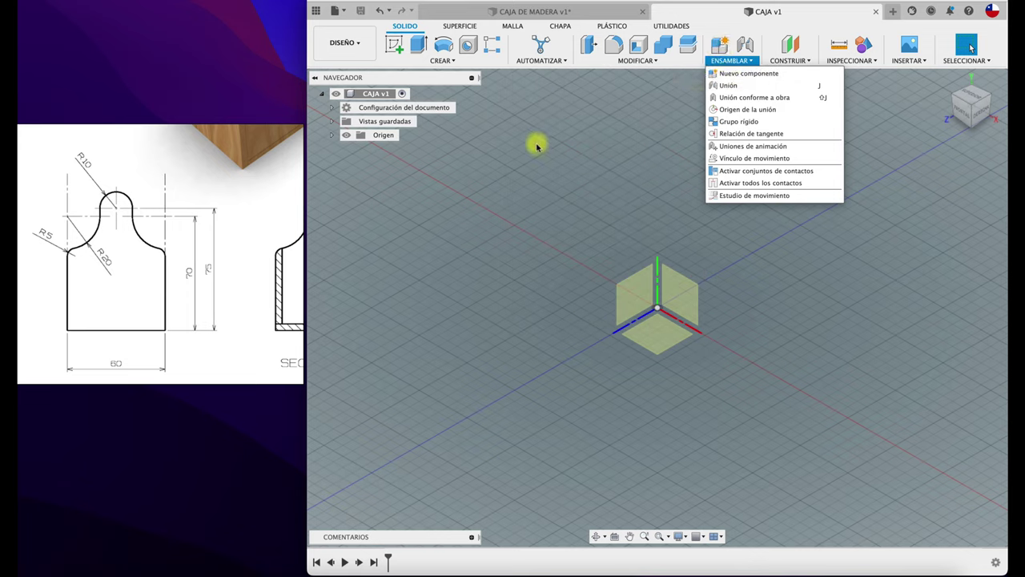
left_click(441, 61)
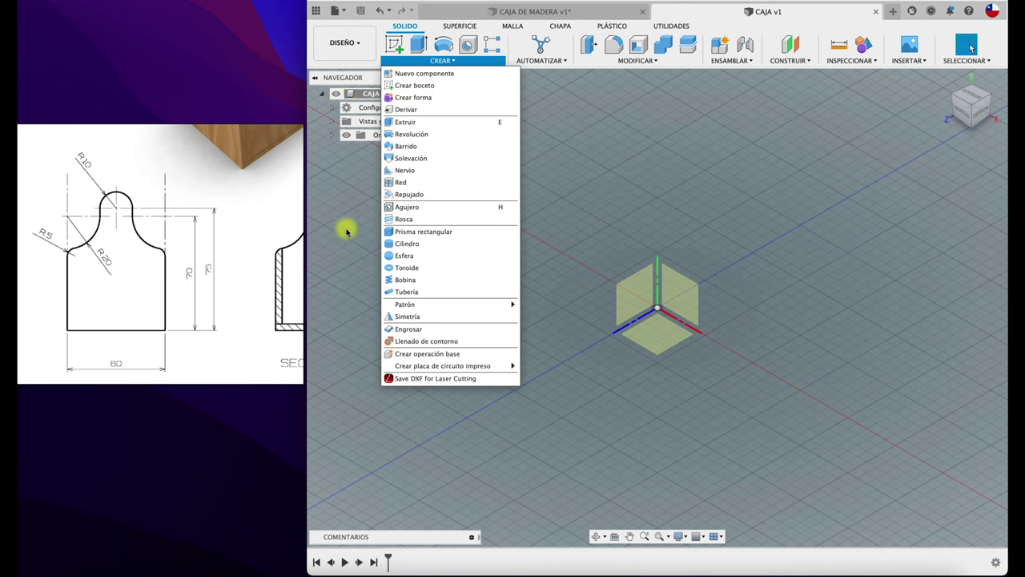
left_click(347, 232)
right_click(378, 95)
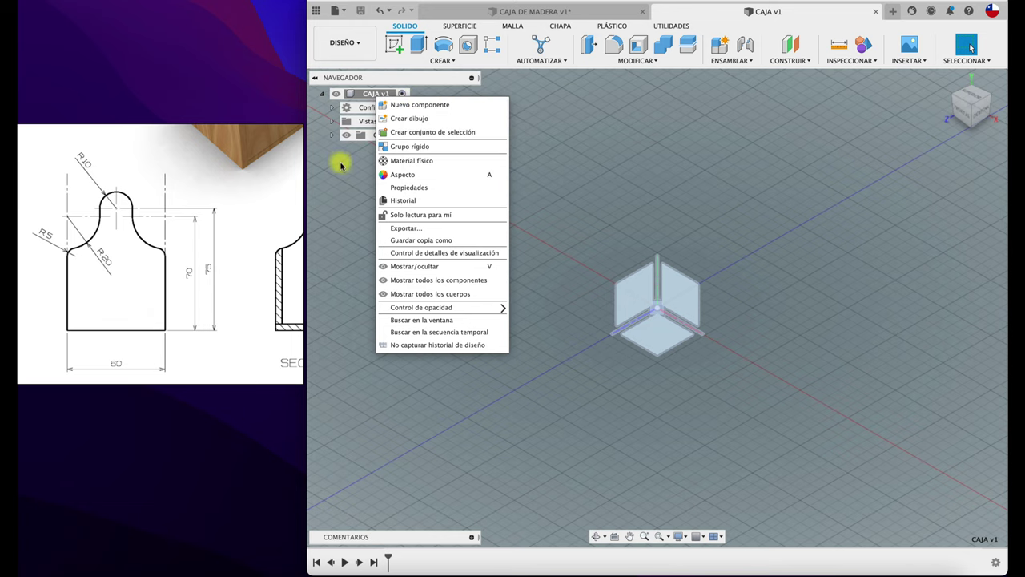
left_click(708, 173)
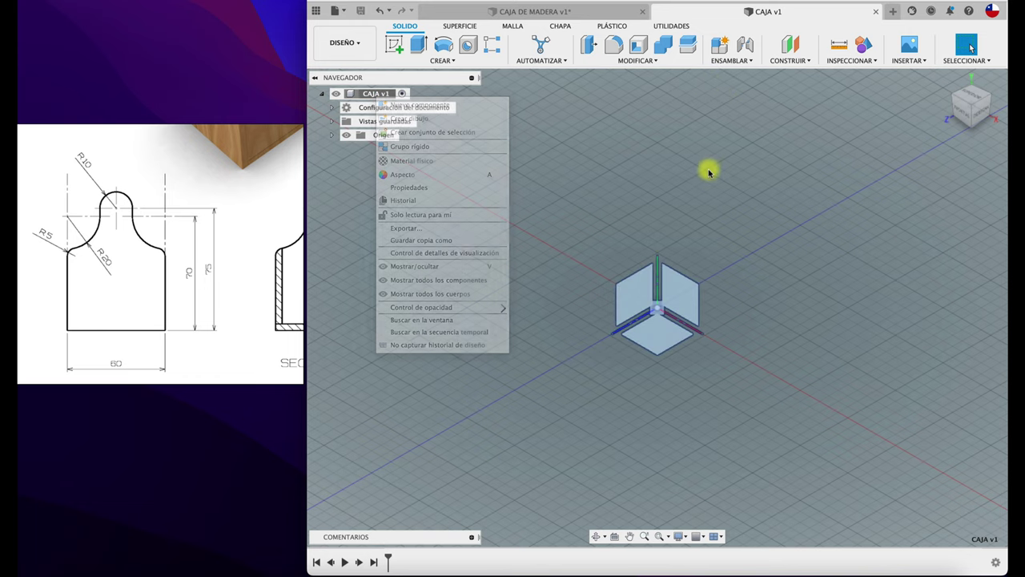
left_click(723, 50)
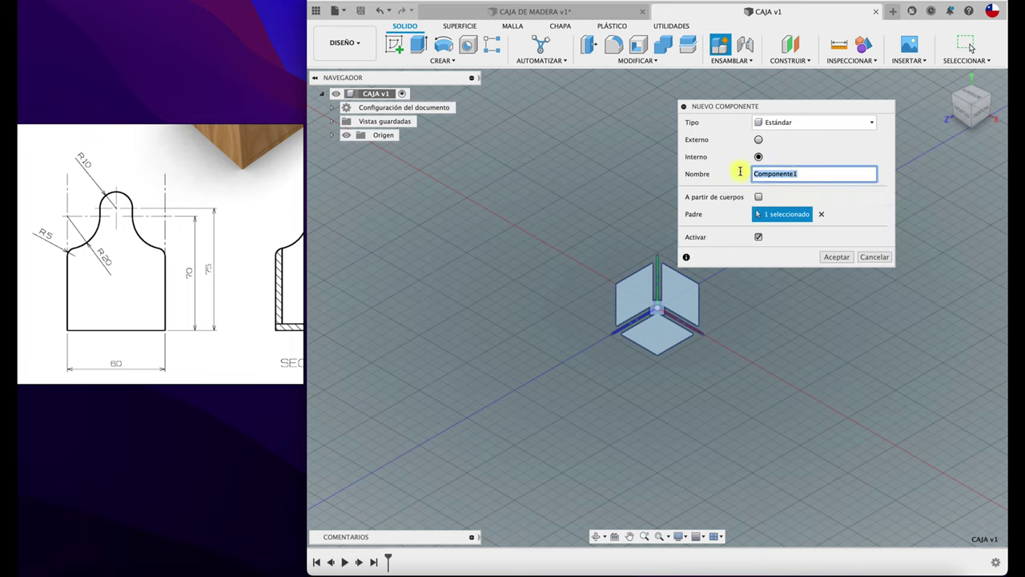
type("LATERAL")
left_click(837, 257)
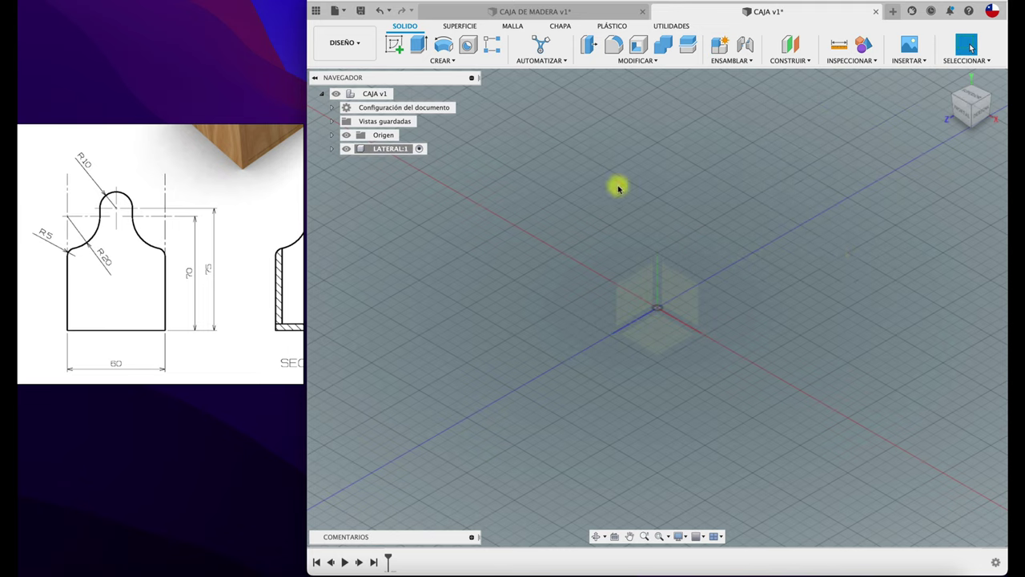
- Start a sketch on the front plane with a circle centred on the vertical axis
left_click(394, 45)
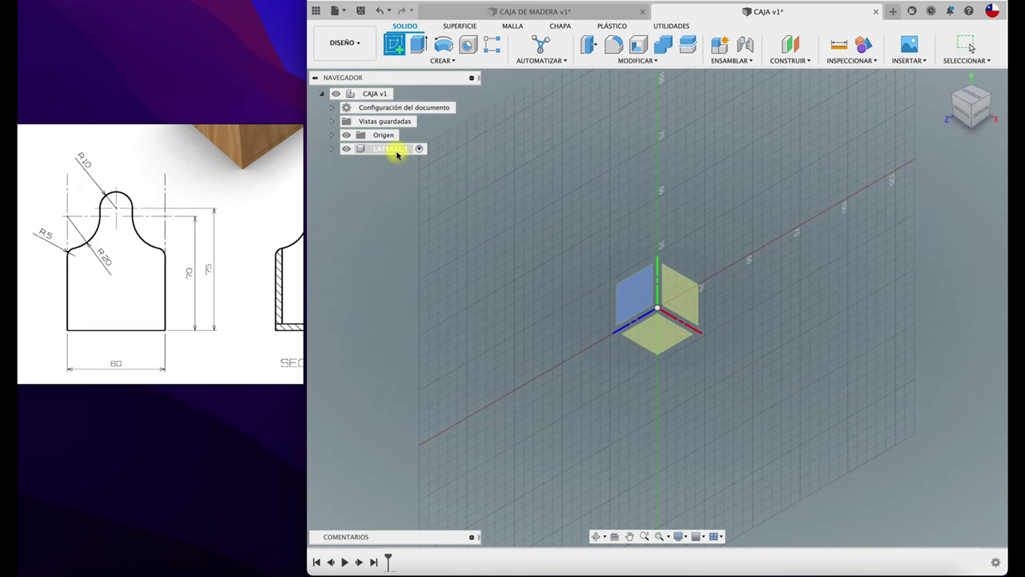
left_click(686, 293)
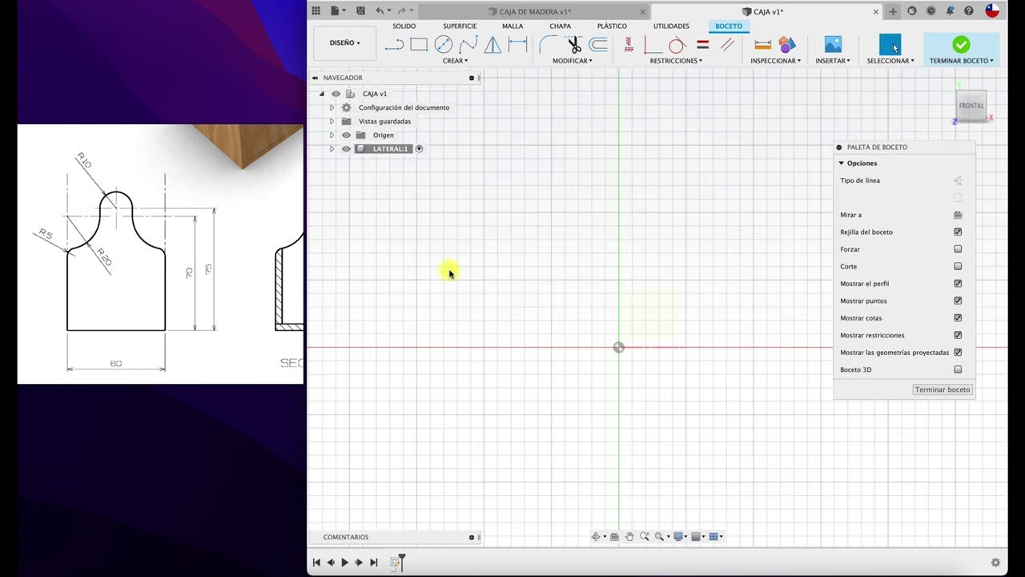
key("c")
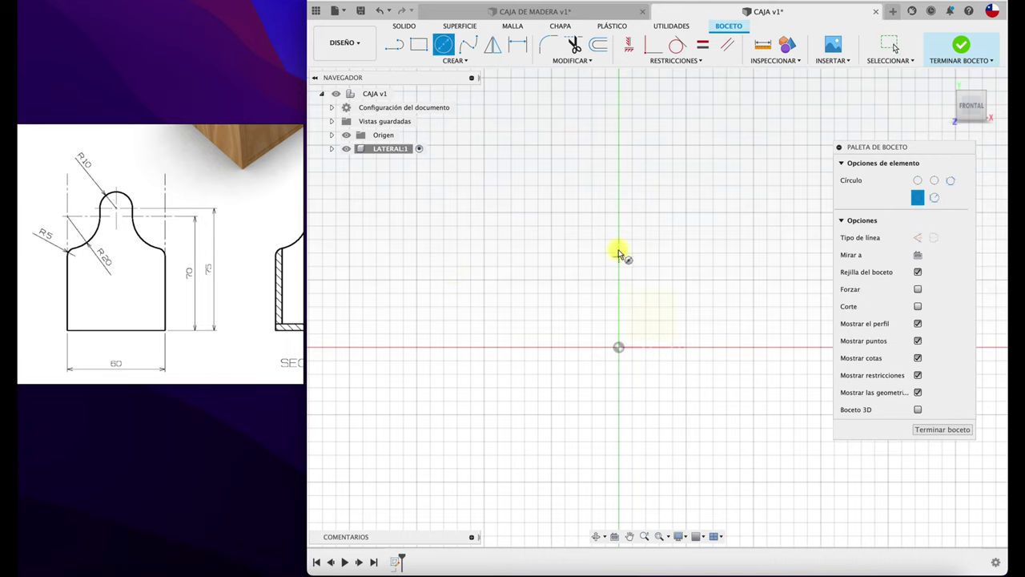
left_click(618, 123)
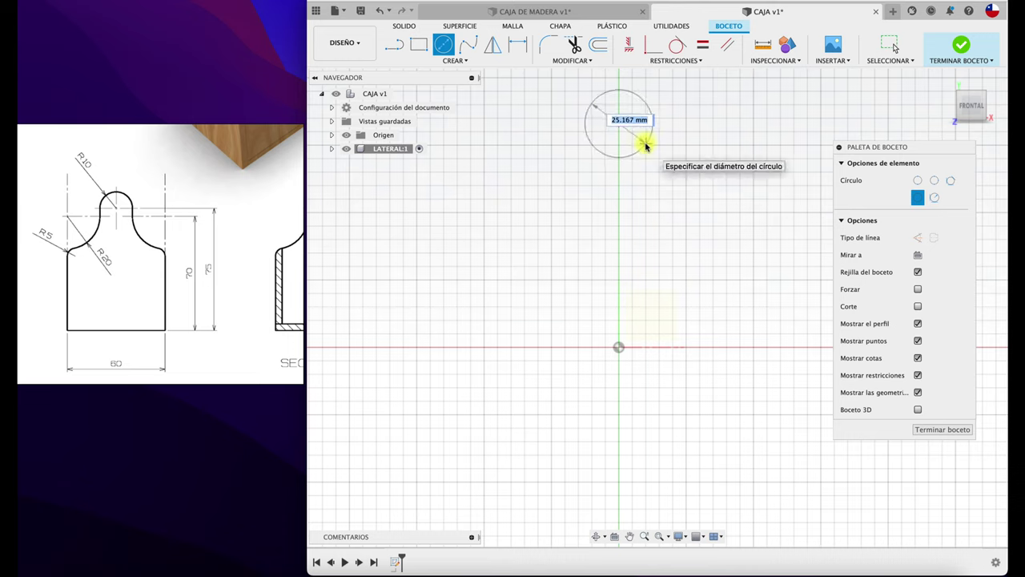
right_click(641, 144)
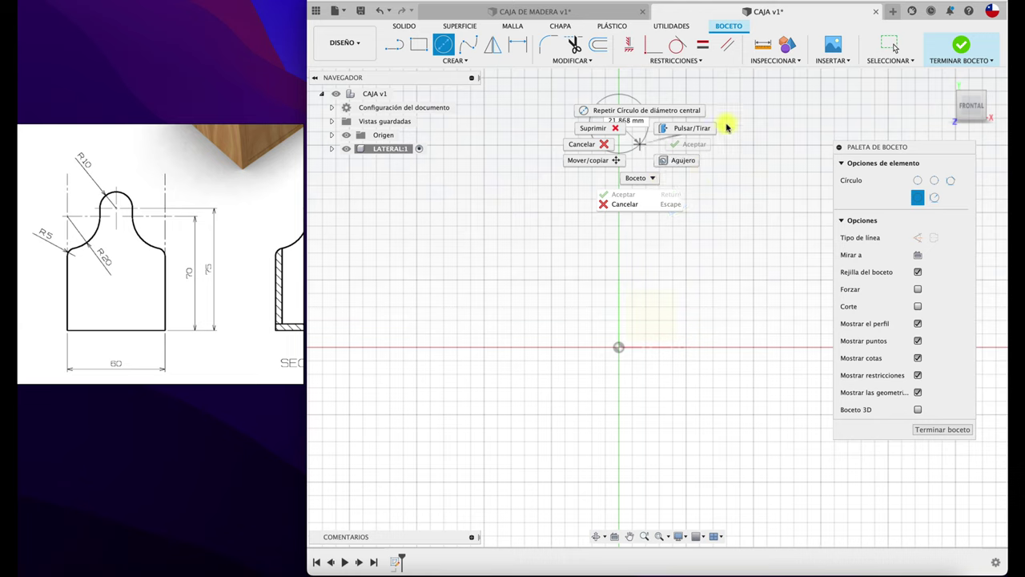
left_click(710, 92)
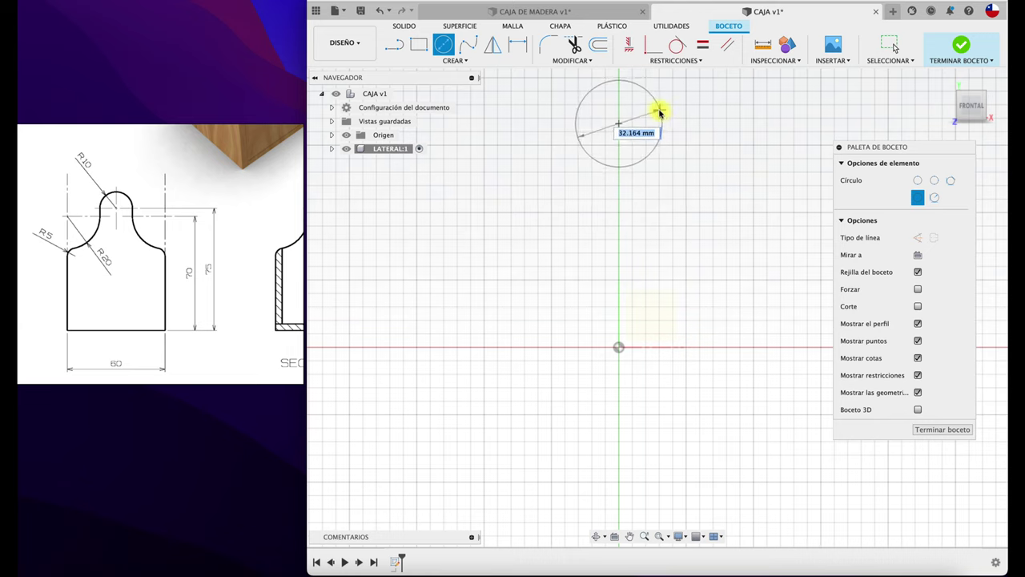
left_click(658, 112)
- Dimension the circle as a 10 mm radius
key("d")
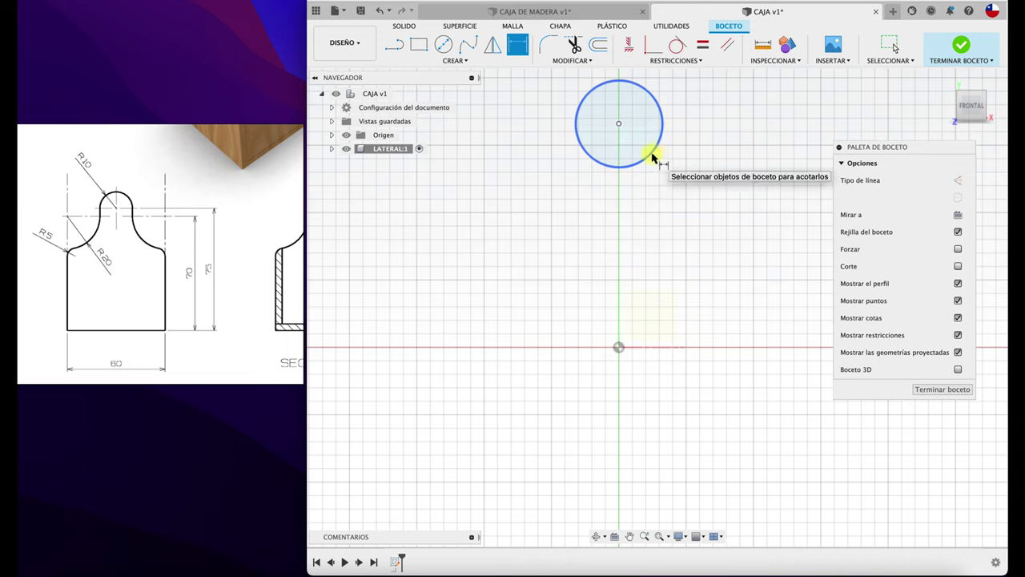
left_click(653, 157)
right_click(684, 193)
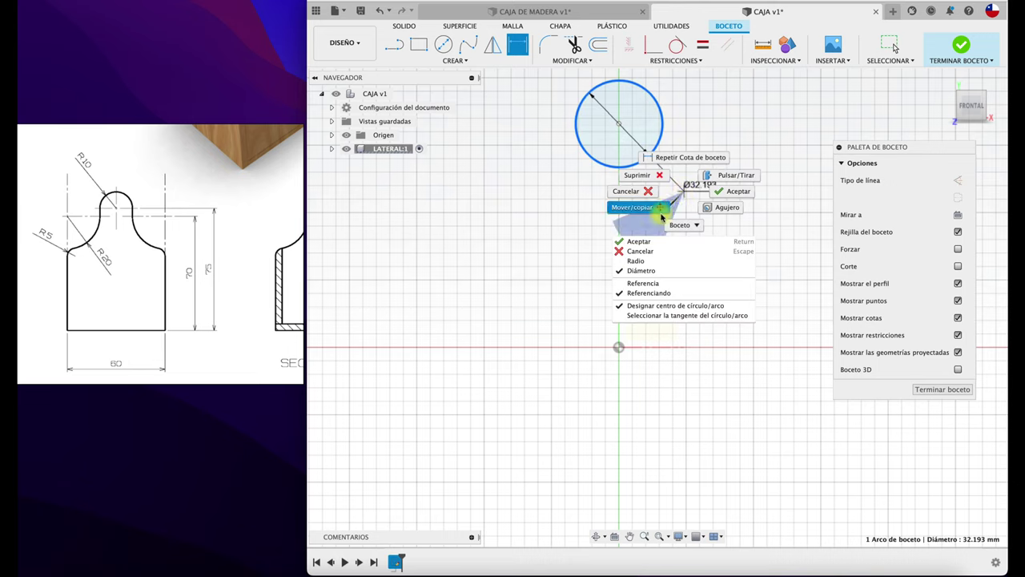
left_click(636, 260)
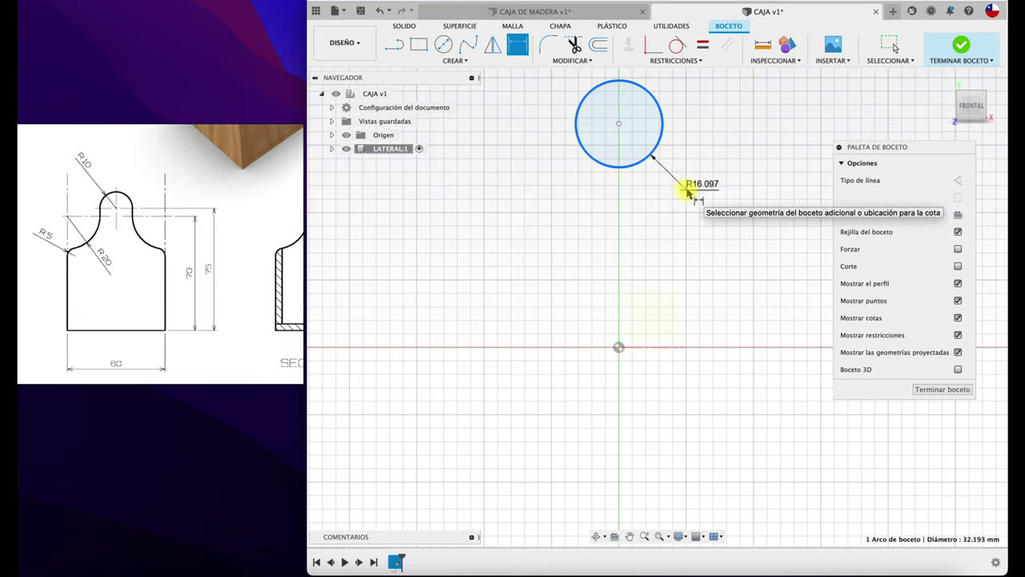
left_click(684, 186)
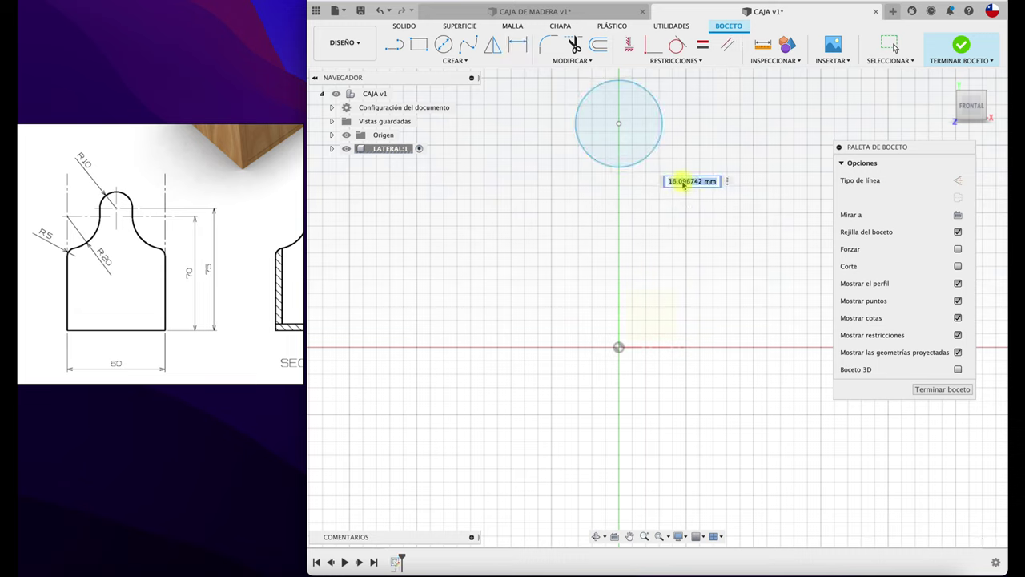
type("10")
key("Return")
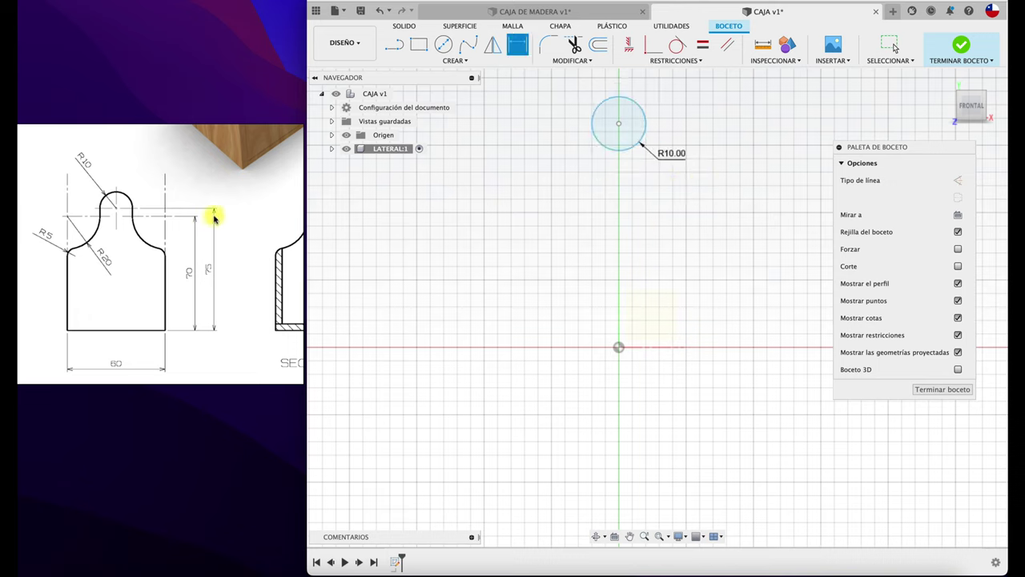
- Dimension the circle centre 75 mm above the origin
left_click(591, 136)
left_click(618, 347)
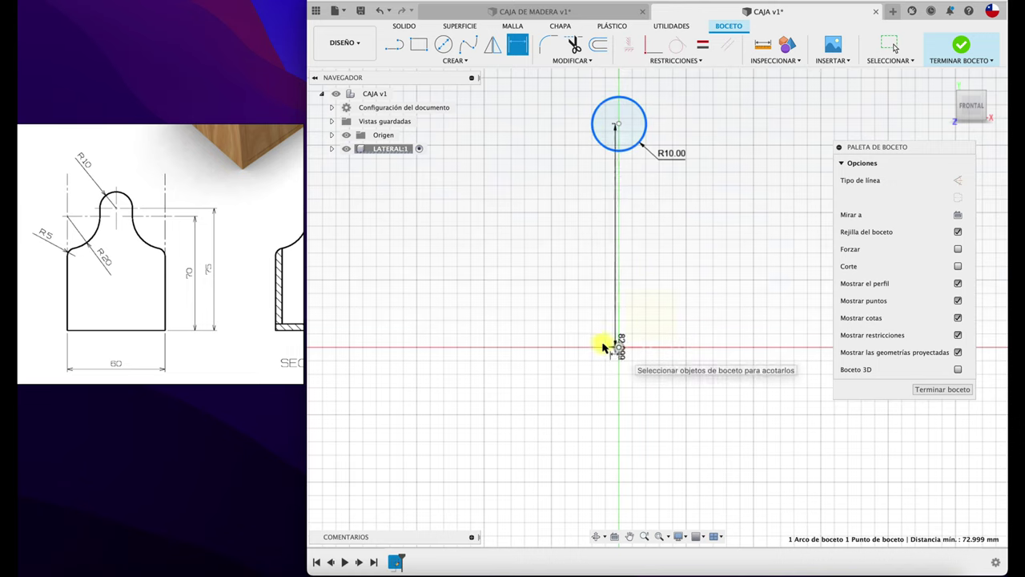
left_click(450, 258)
type("75")
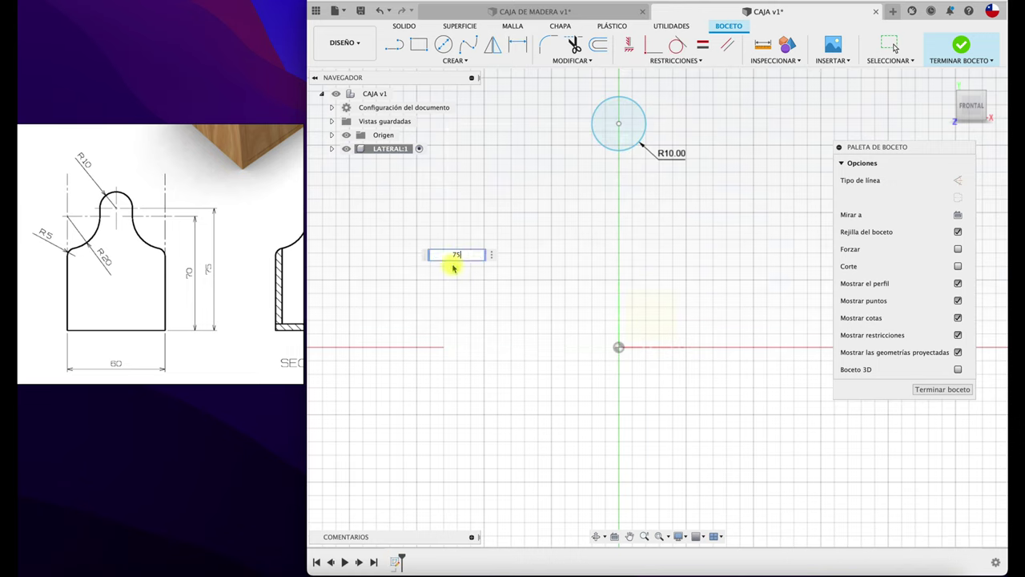
key("Return")
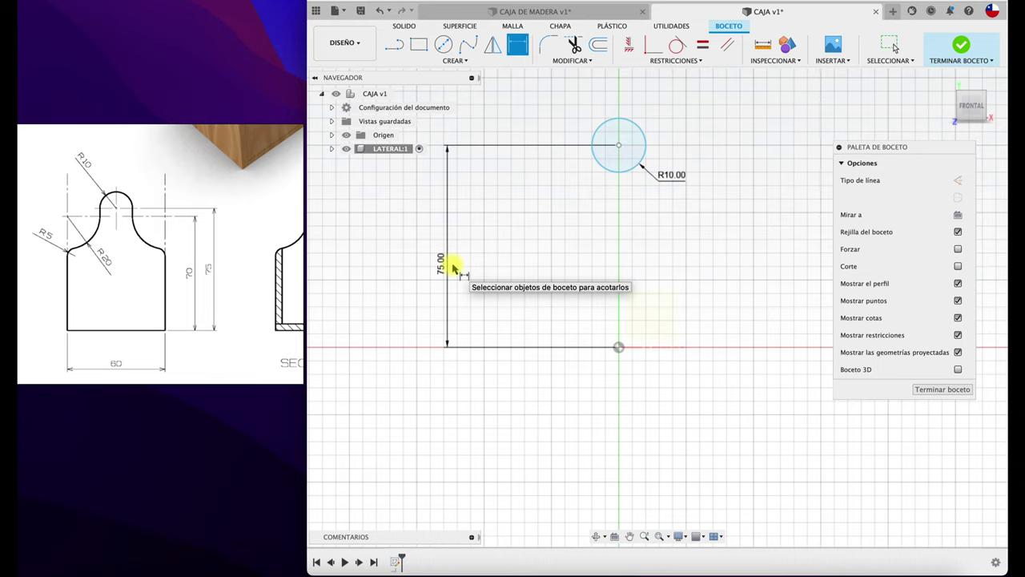
key("Escape")
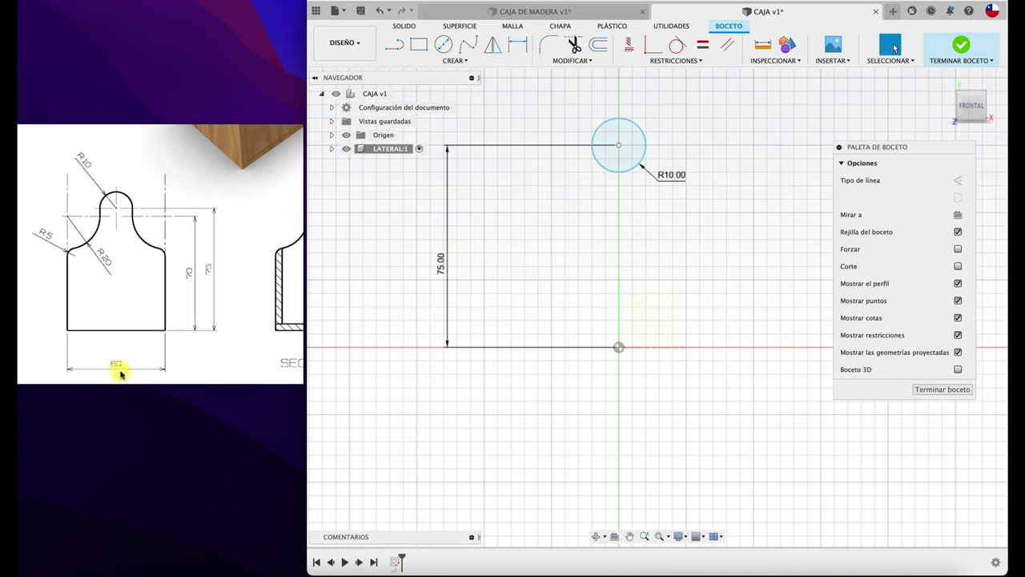
- Draw a horizontal base line running left from the sketch origin
scroll(114, 373, "up", 3)
scroll(114, 373, "up", 3)
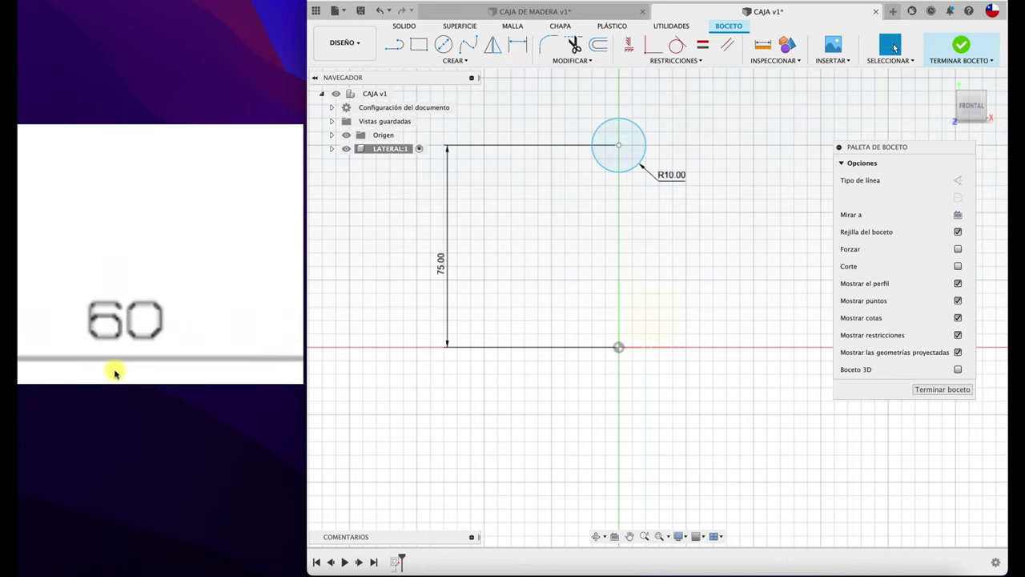
scroll(114, 373, "down", 2)
scroll(114, 373, "down", 3)
scroll(114, 372, "down", 3)
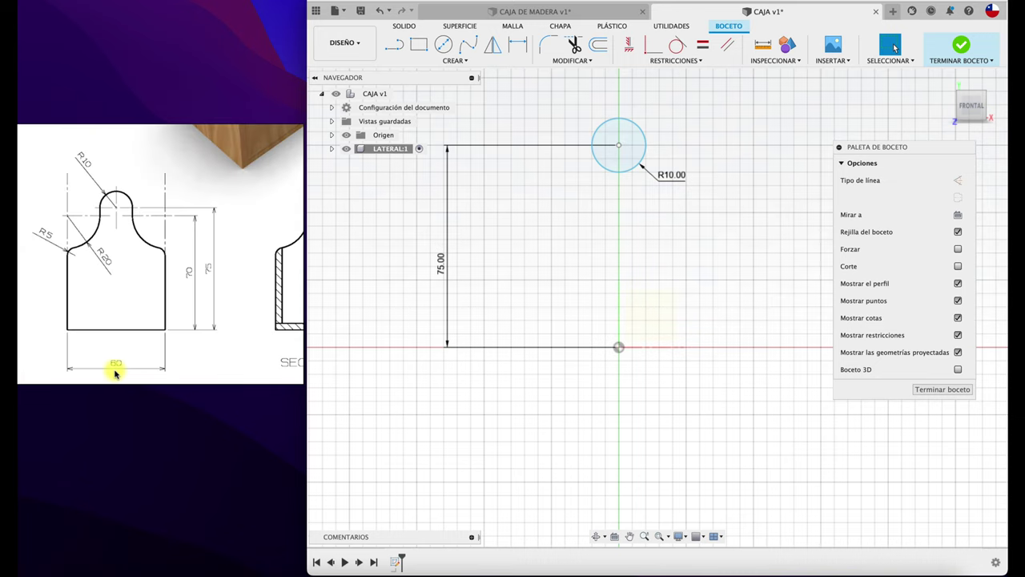
left_click(393, 44)
left_click(619, 349)
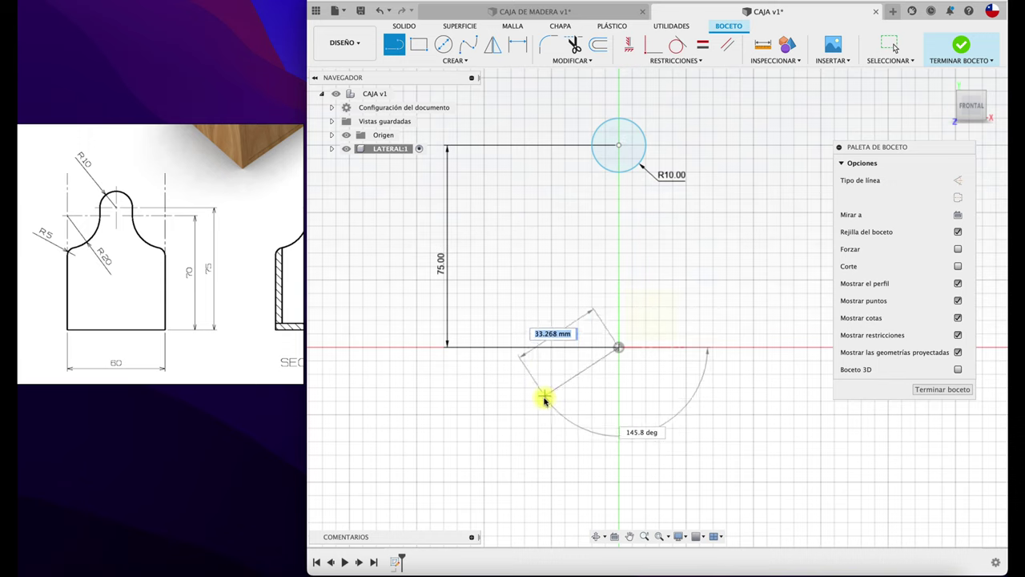
left_click(519, 348)
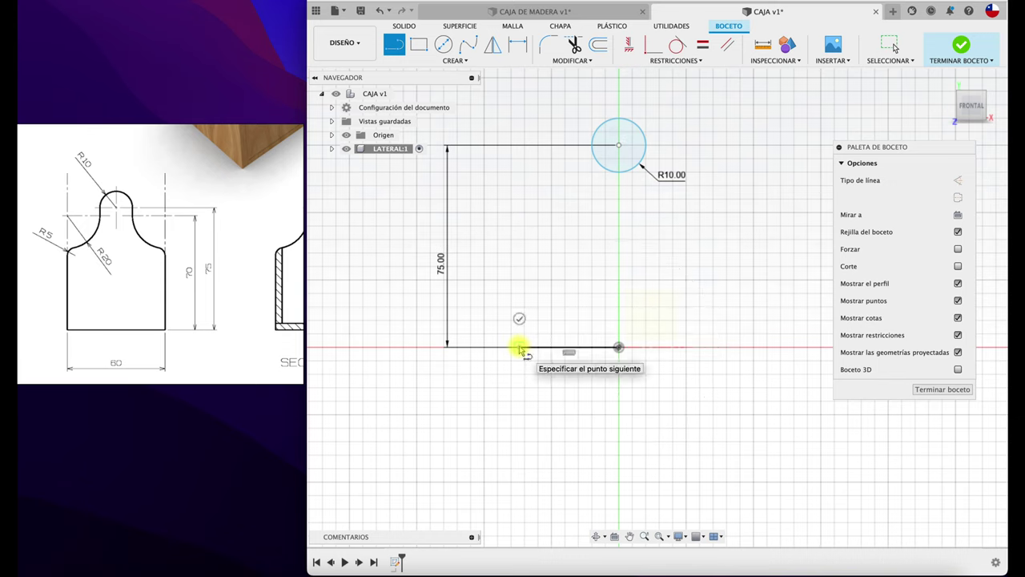
key("Escape")
- Dimension the base line at 60 mm, then edit it to 30 mm
key("d")
left_click(552, 349)
left_click(550, 402)
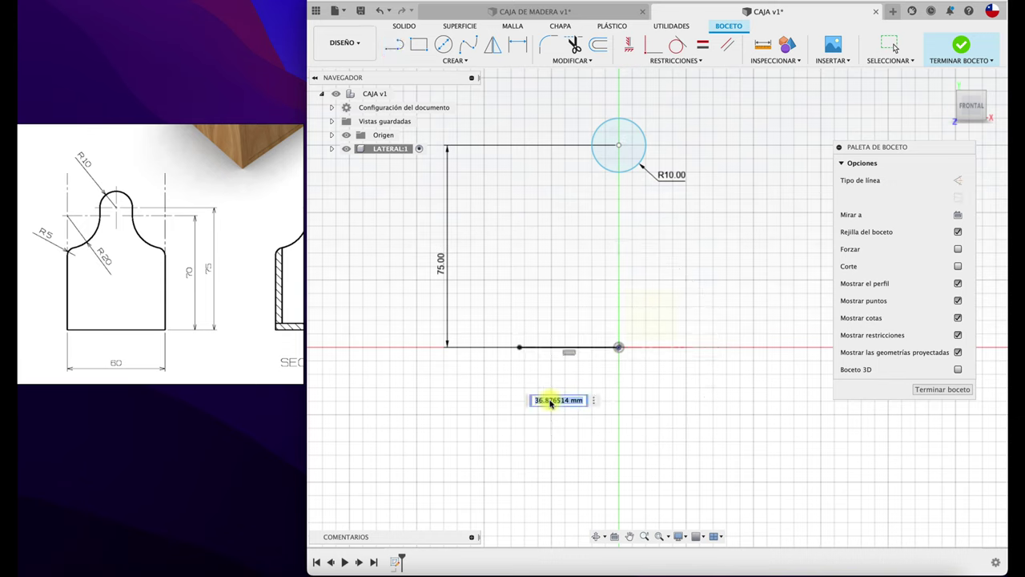
type("60")
key("Return")
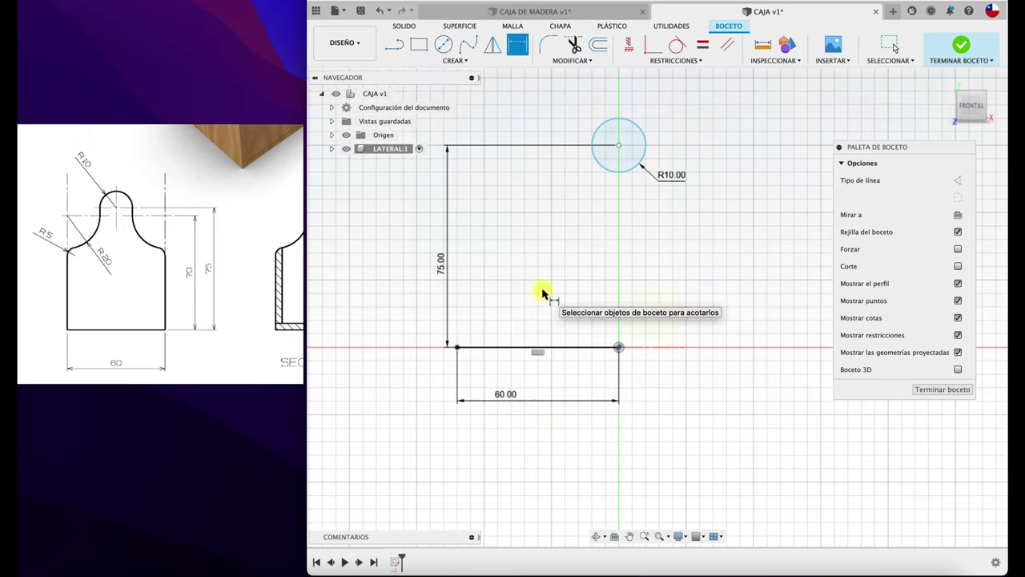
key("Escape")
left_click(502, 396)
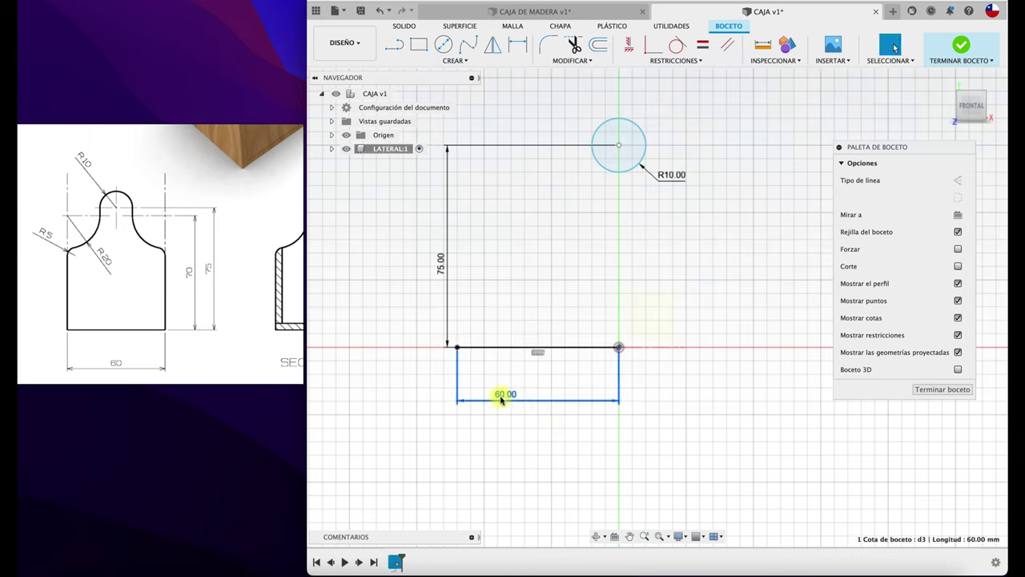
double_click(504, 395)
type("30")
key("Return")
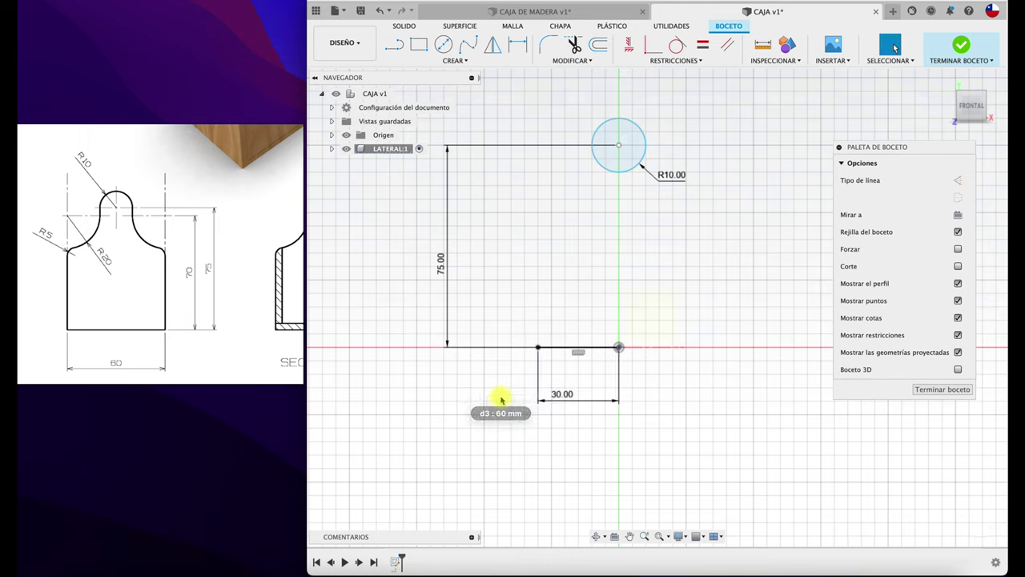
- Draw a vertical line rising from the base line's left end past the profile top
left_click(397, 45)
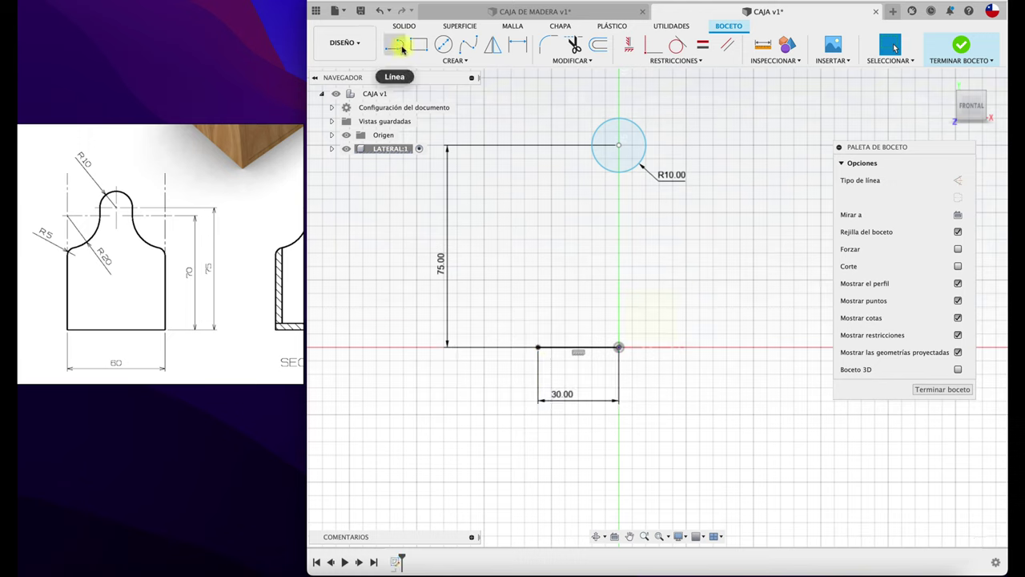
left_click(538, 347)
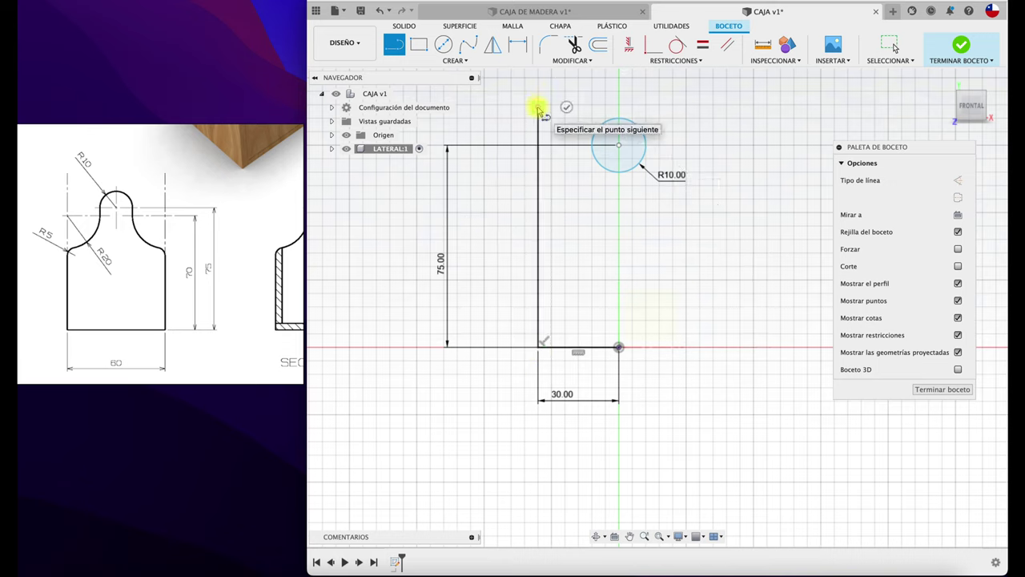
left_click(538, 107)
key("Escape")
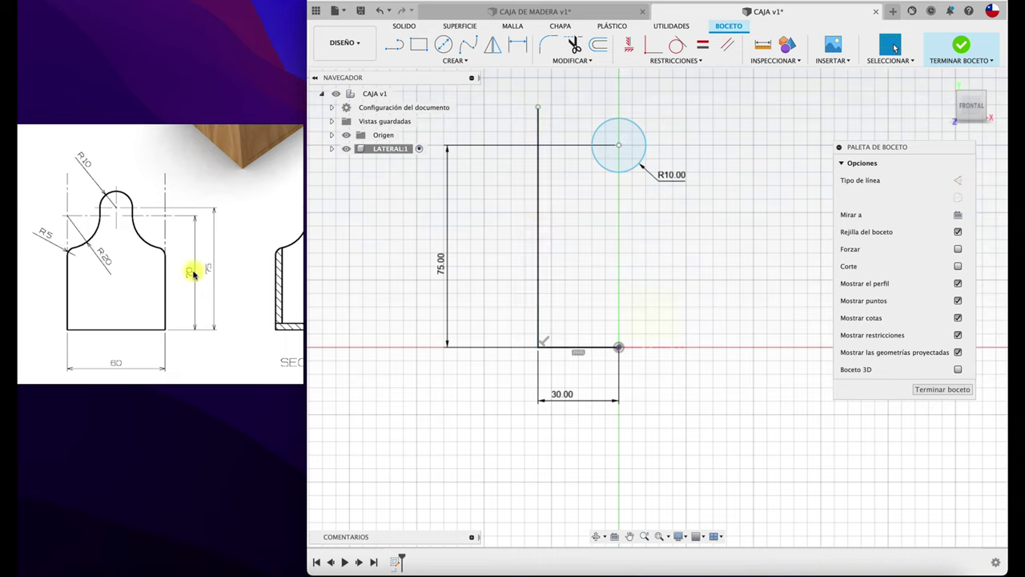
- Zoom in and draw a 5 mm vertical line down from the R10 circle's left edge
scroll(101, 214, "up", 5)
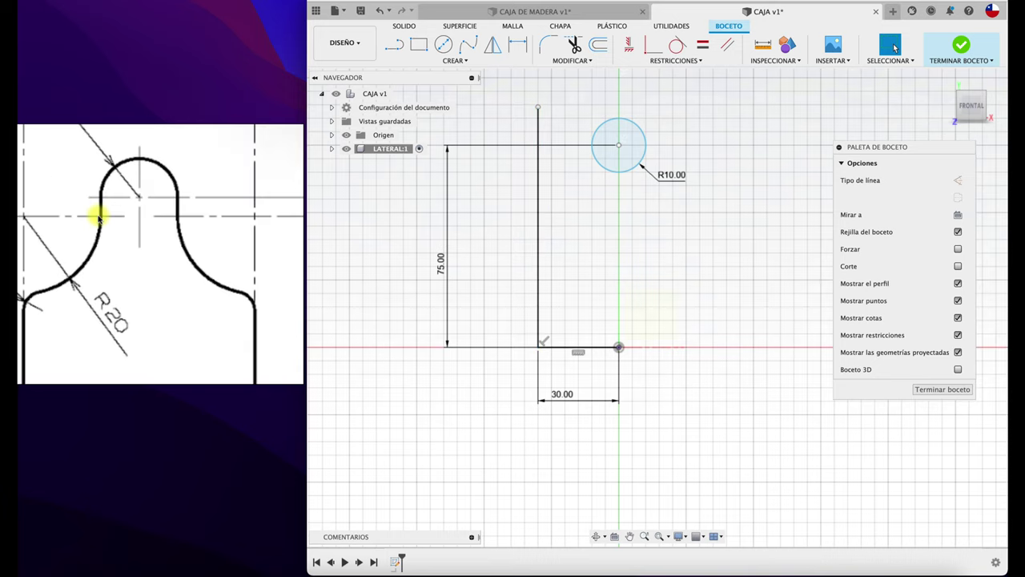
scroll(99, 214, "up", 2)
scroll(102, 210, "down", 3)
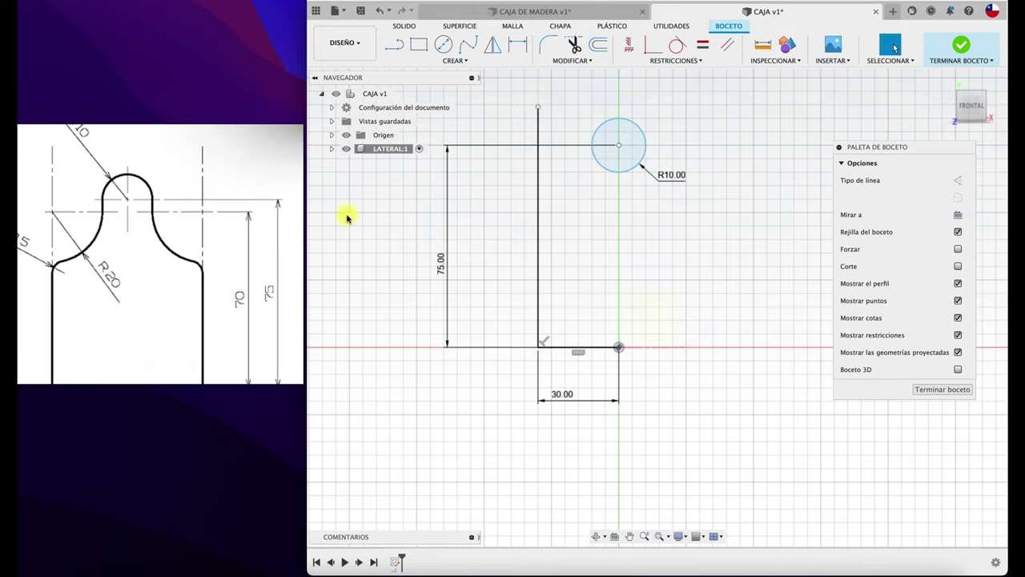
scroll(616, 149, "up", 1)
scroll(617, 149, "up", 2)
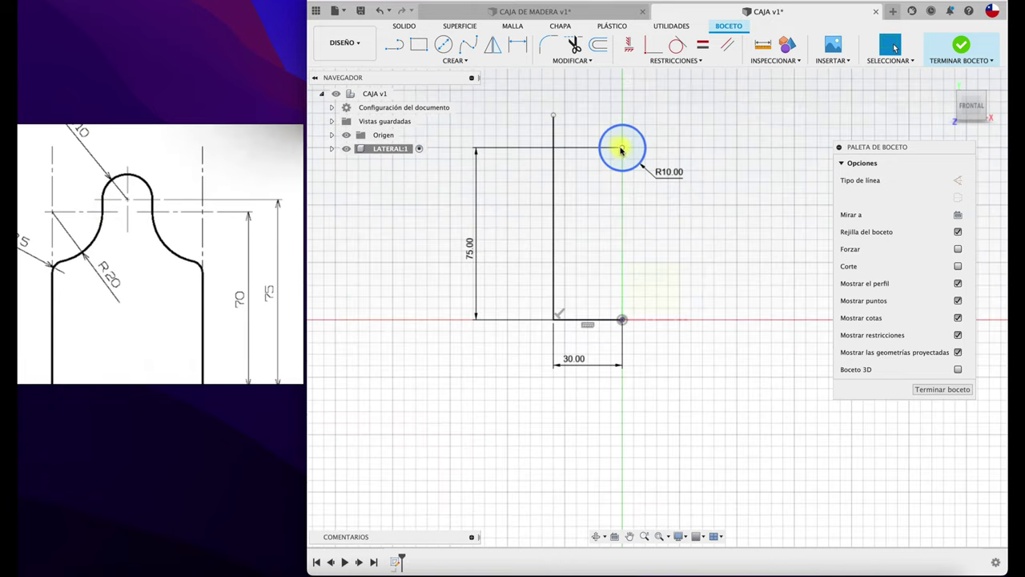
scroll(617, 148, "up", 1)
scroll(617, 148, "up", 1)
scroll(617, 149, "up", 3)
scroll(616, 151, "up", 1)
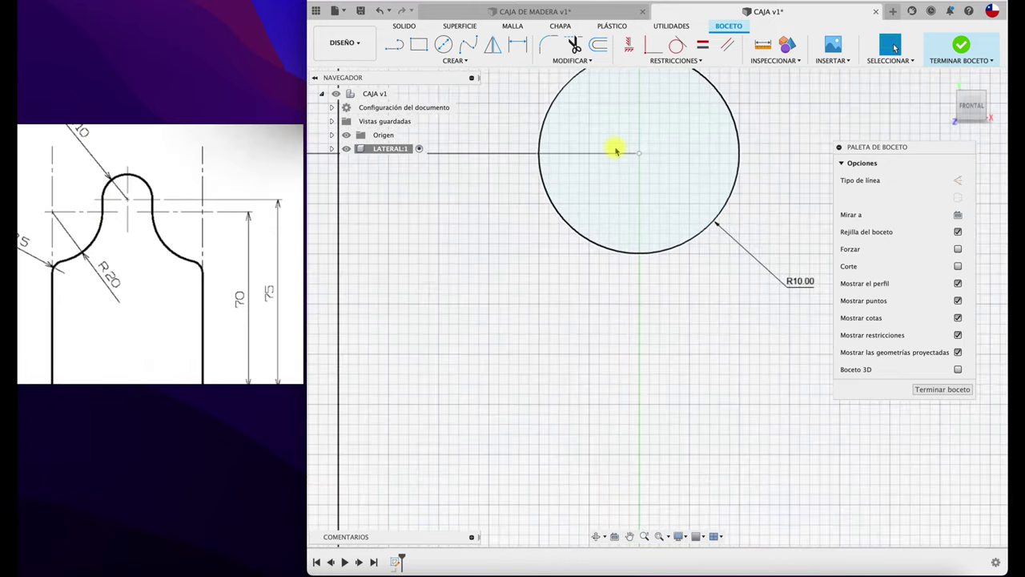
key("l")
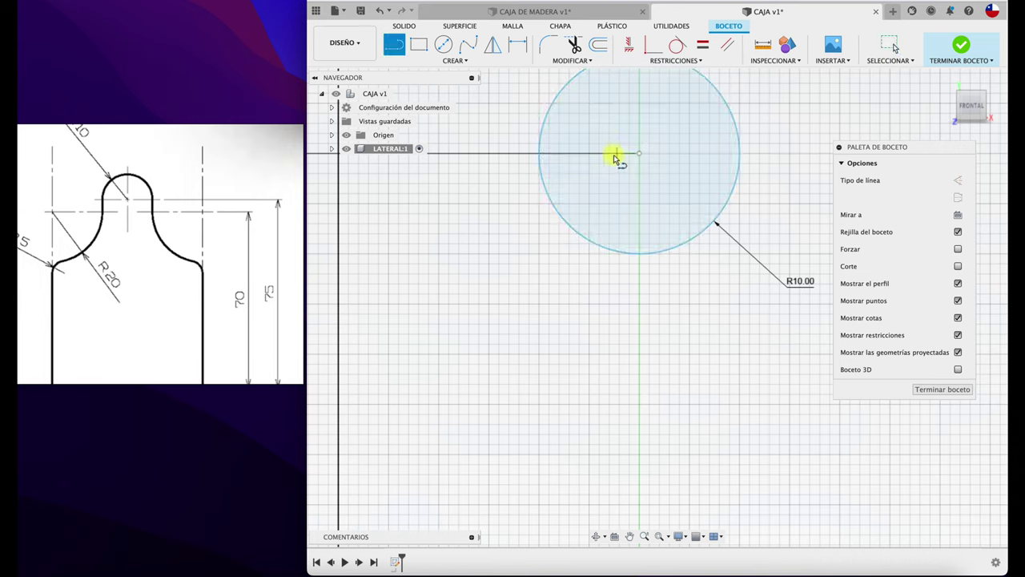
left_click(541, 154)
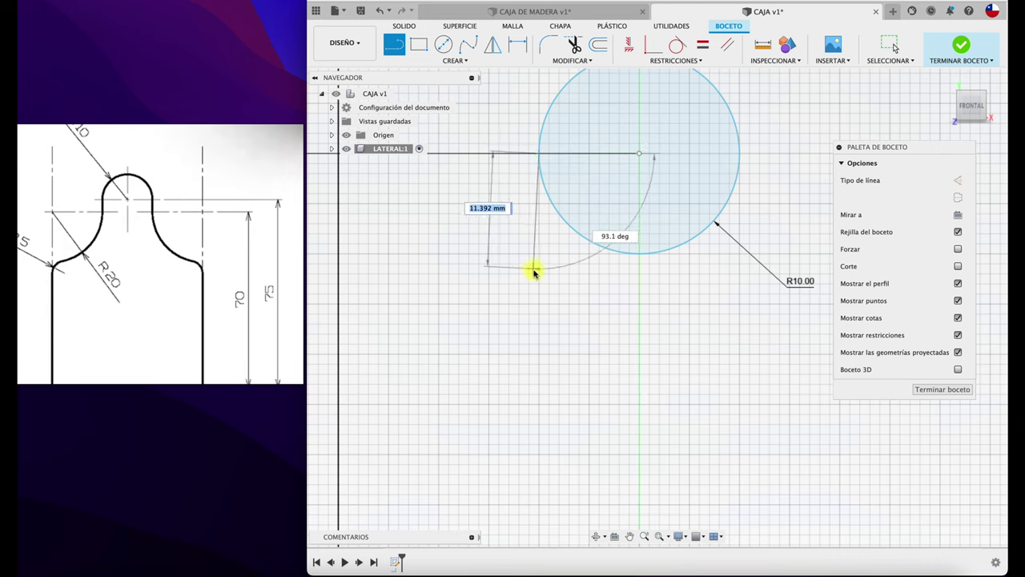
type("5")
key("Return")
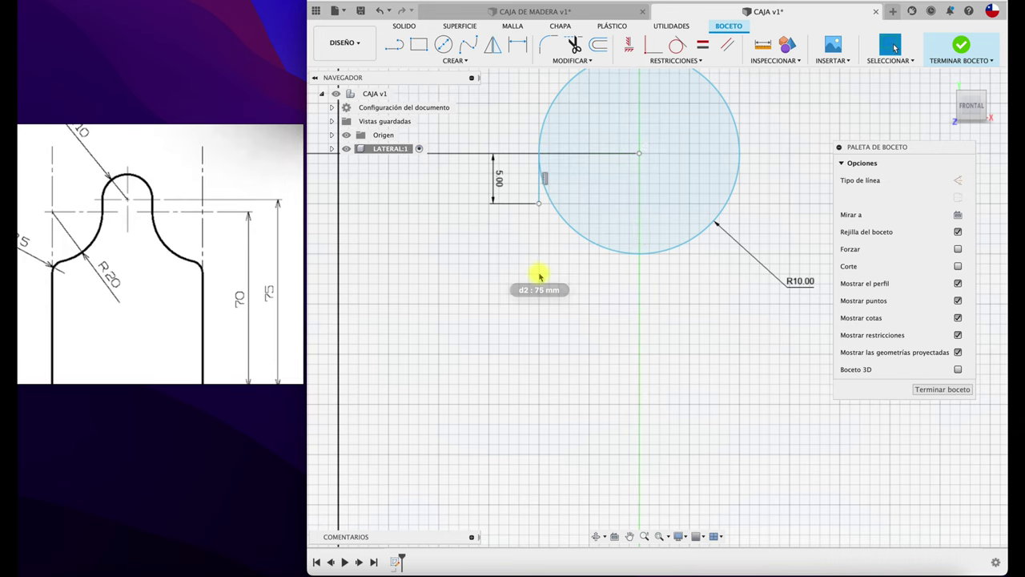
key("Escape")
scroll(539, 276, "down", 3)
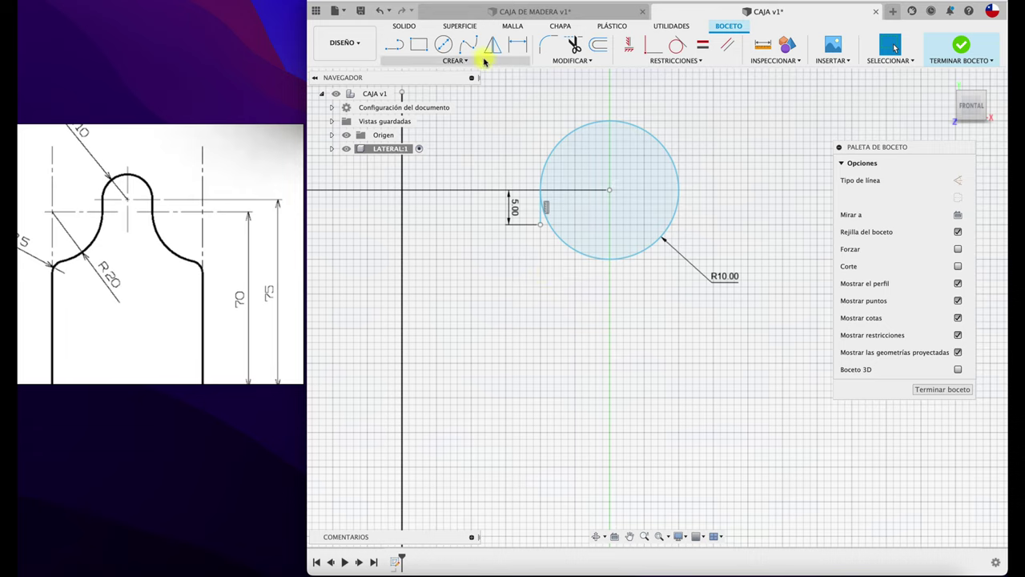
- Draw a large circle centred on the left vertical line, tangent to the R10 circle
left_click(443, 47)
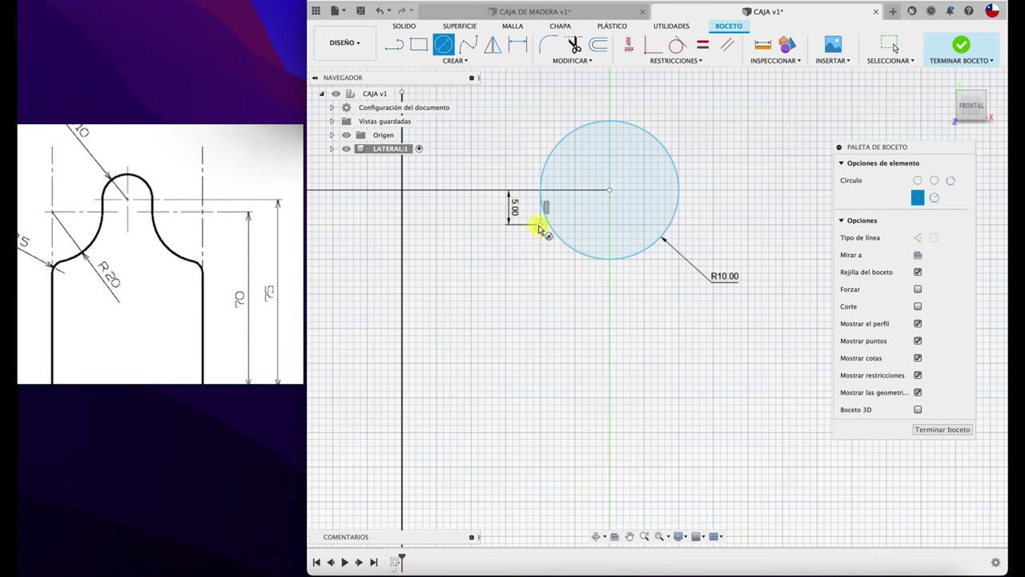
left_click(401, 225)
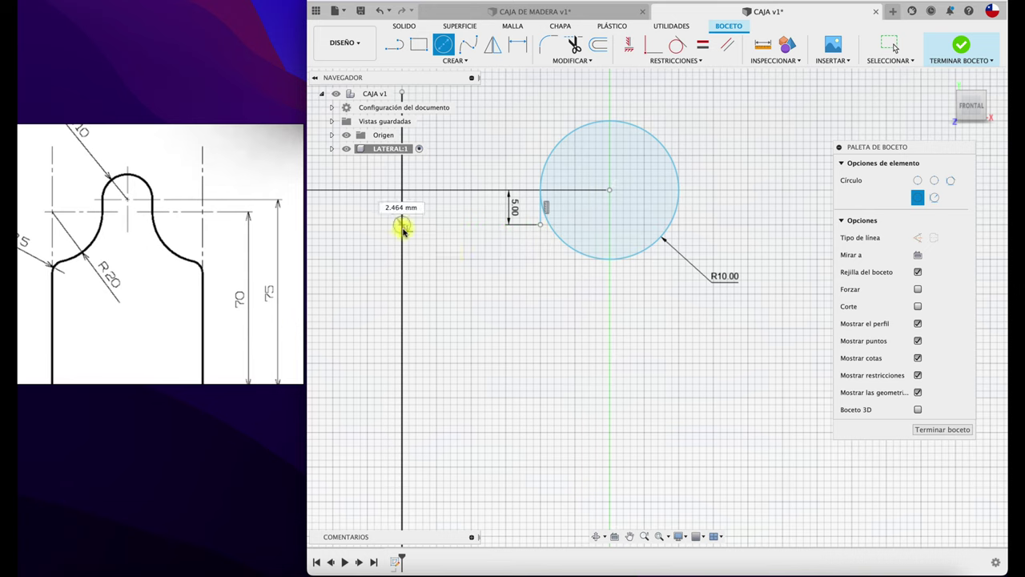
left_click(543, 301)
scroll(553, 320, "down", 5)
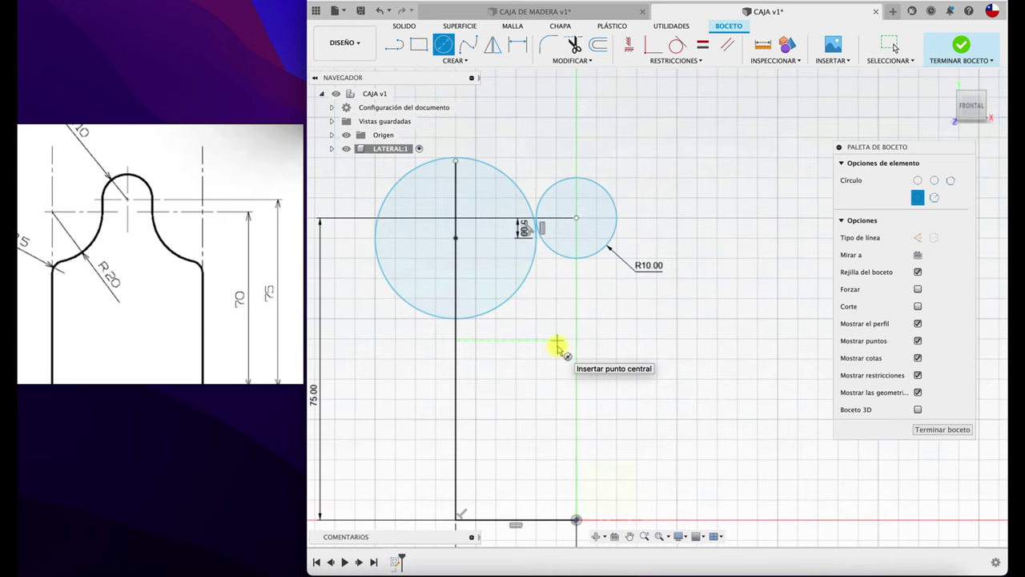
- Trim away the excess large circle and the vertical line above the arc
key("t")
left_click(519, 202)
scroll(532, 231, "up", 3)
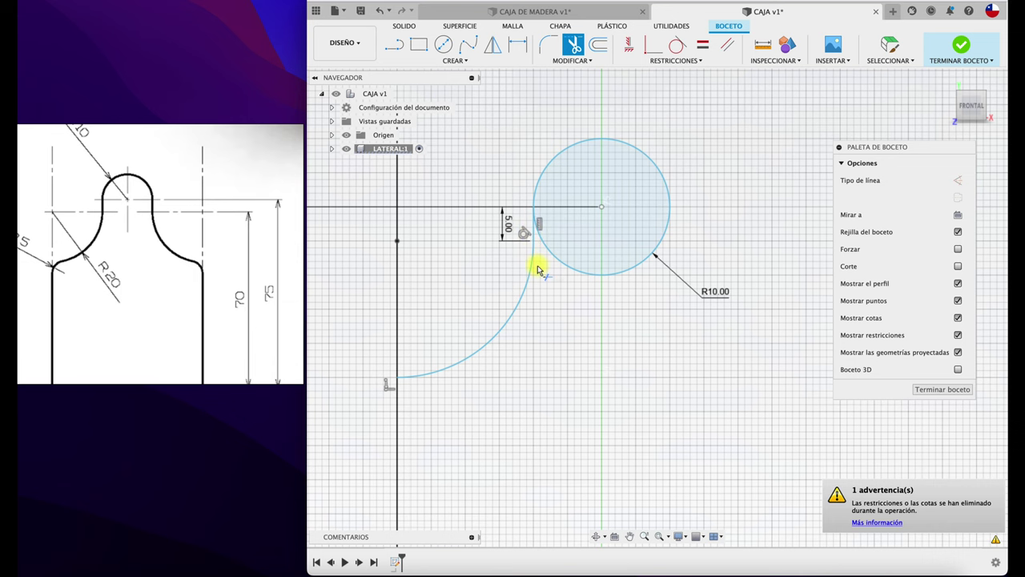
scroll(538, 267, "down", 2)
left_click(420, 320)
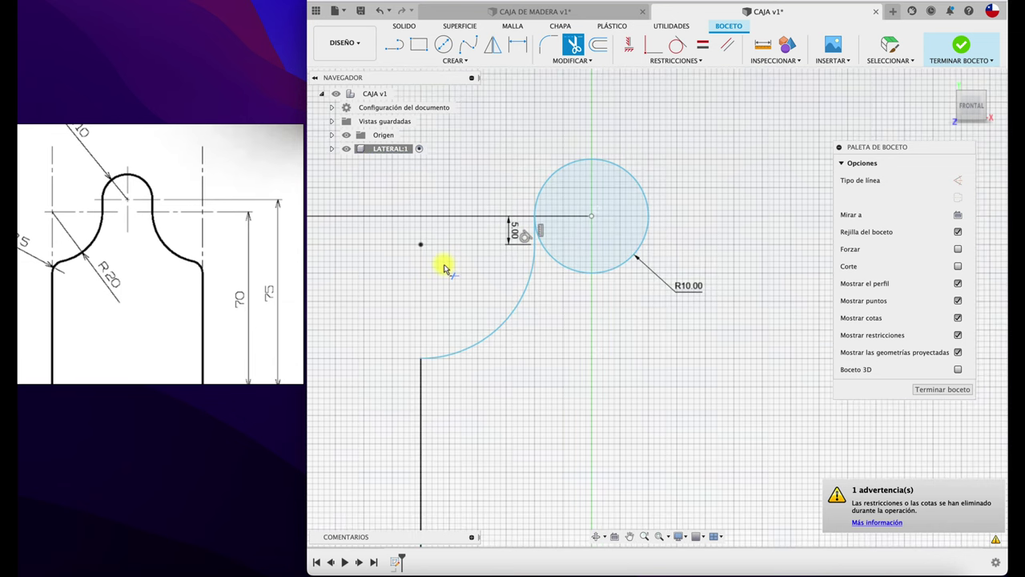
scroll(444, 269, "down", 3)
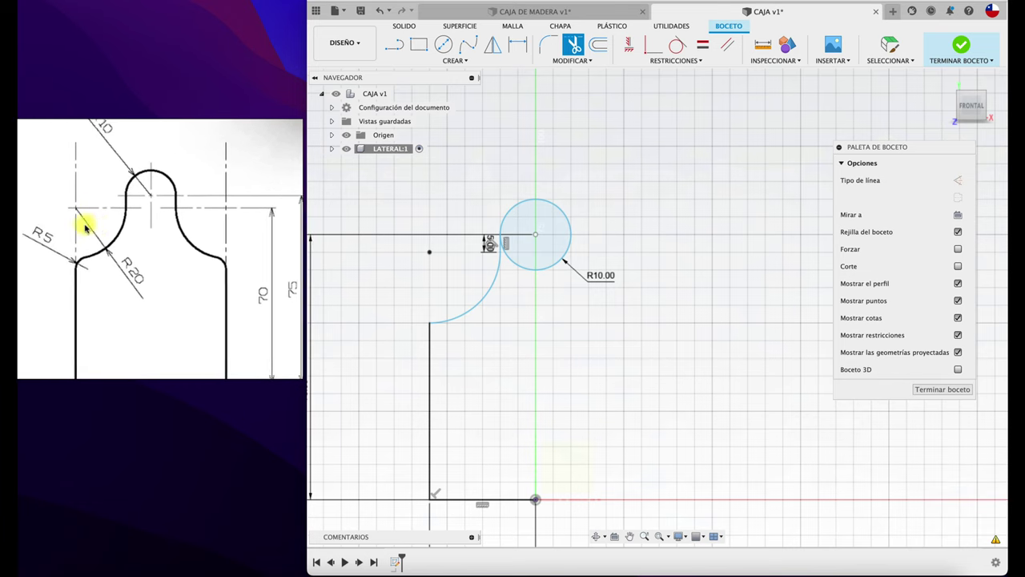
- Add a 5 mm fillet where the neck arc meets the left vertical edge
left_click(549, 45)
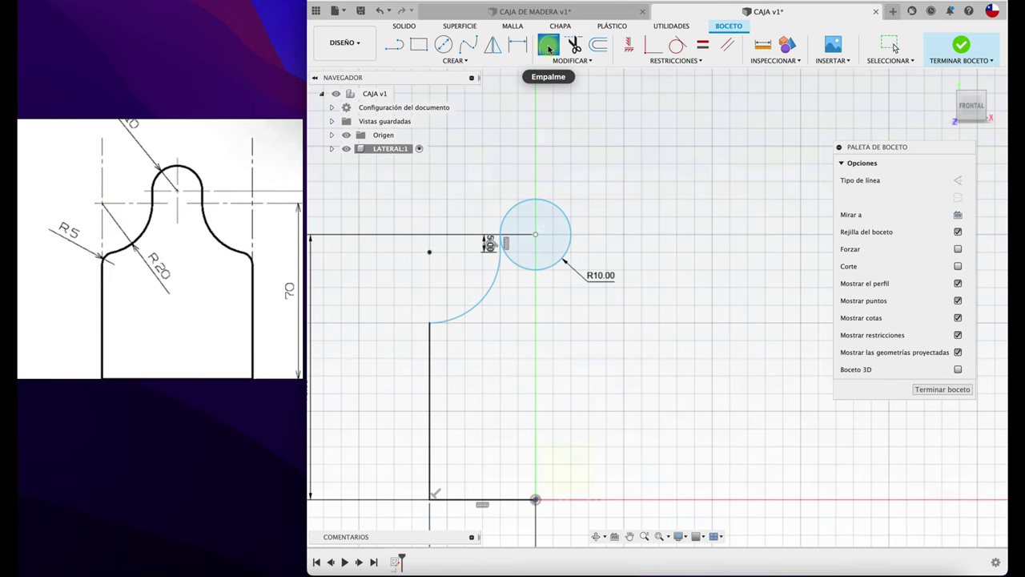
left_click(430, 337)
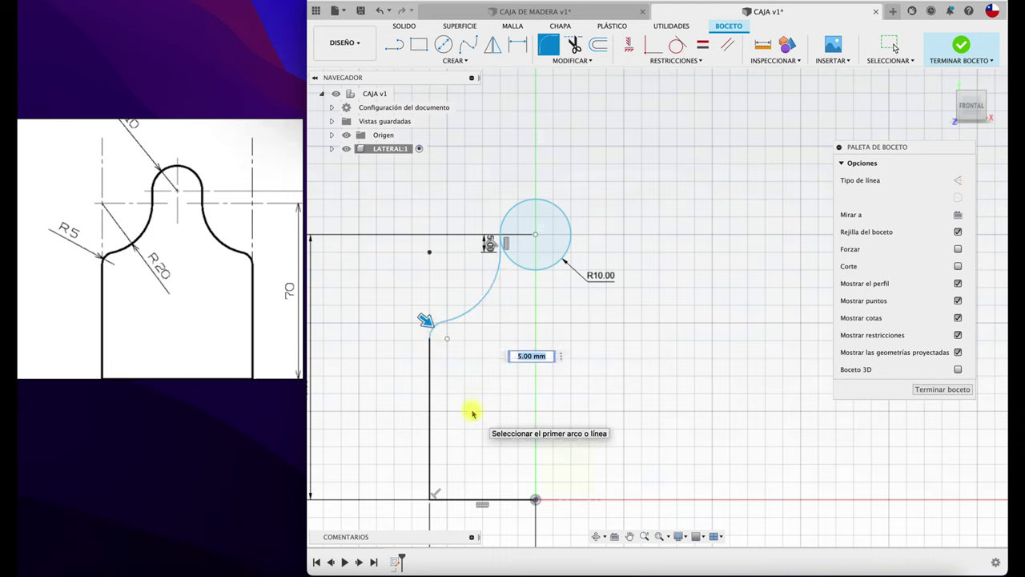
key("Return")
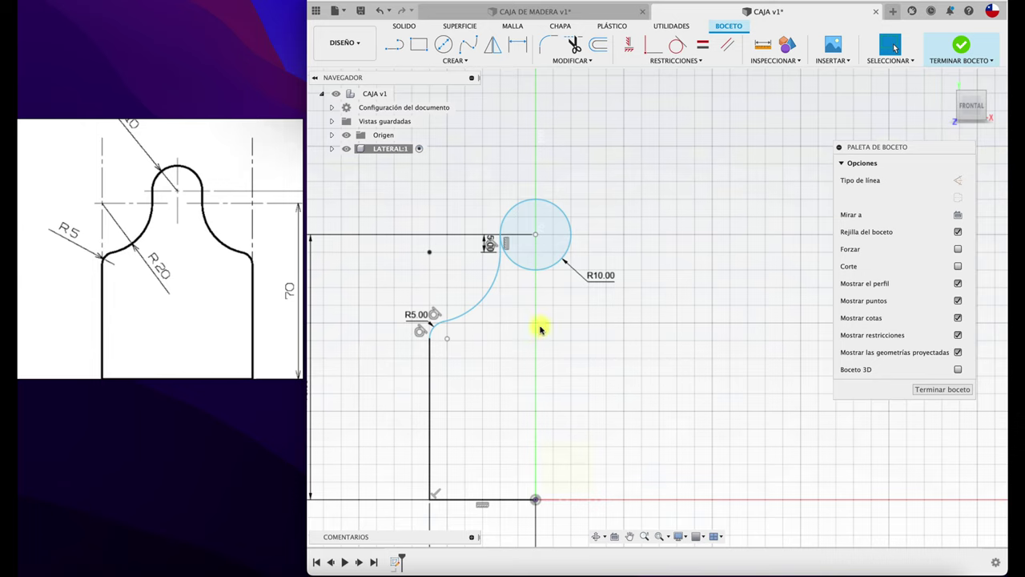
key("l")
left_click(958, 197)
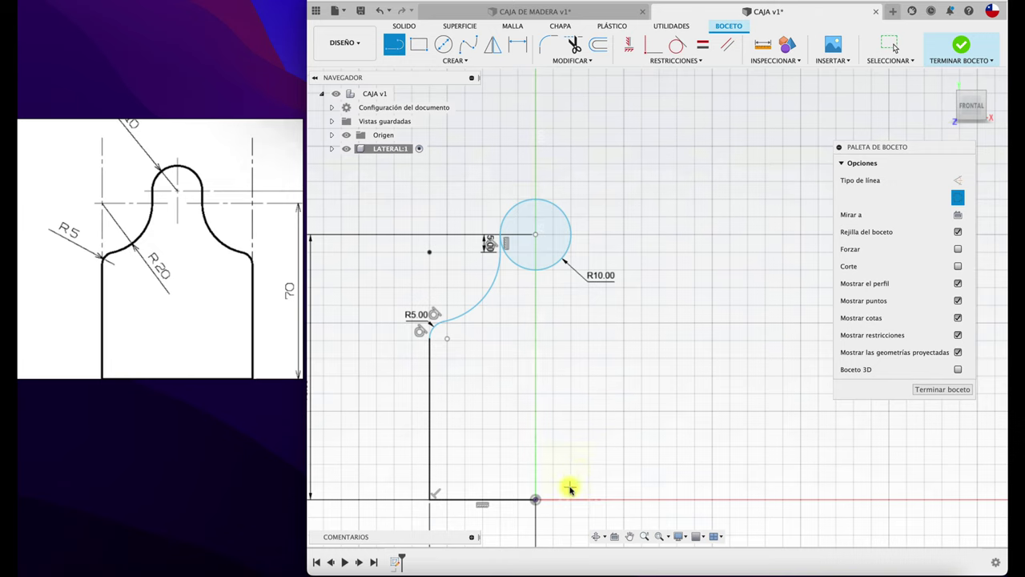
- Draw a vertical construction centerline up the axis from the sketch origin
left_click(535, 499)
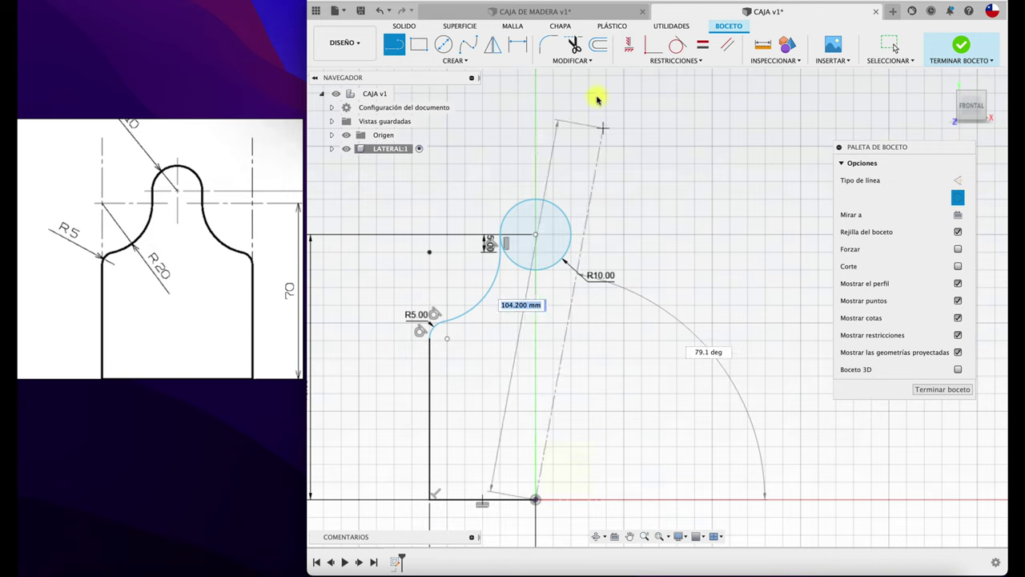
left_click(535, 120)
key("Escape")
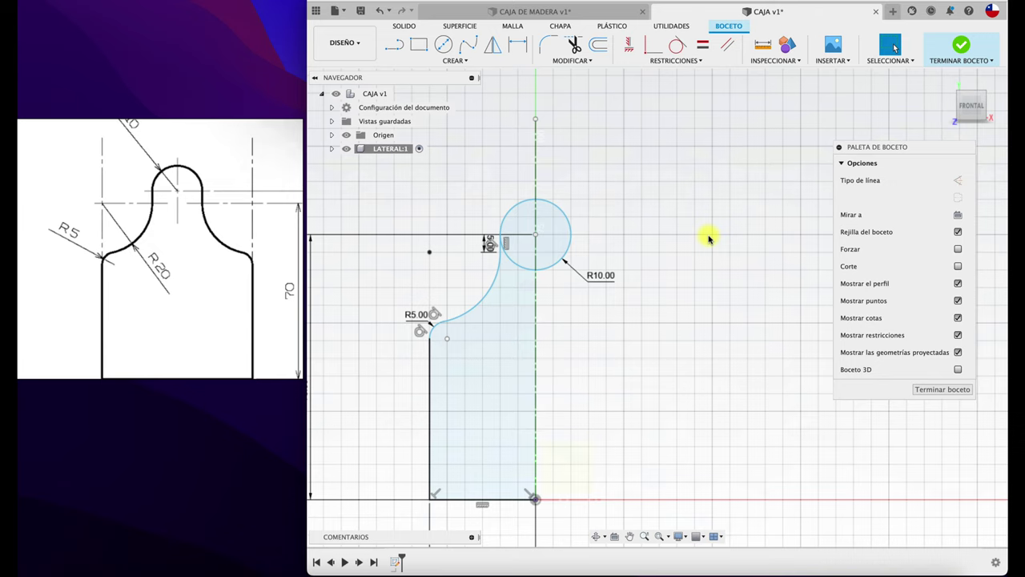
- Mirror the R20 and R5 arcs, left, bottom and short edges across the centerline
left_click(493, 44)
left_click(496, 281)
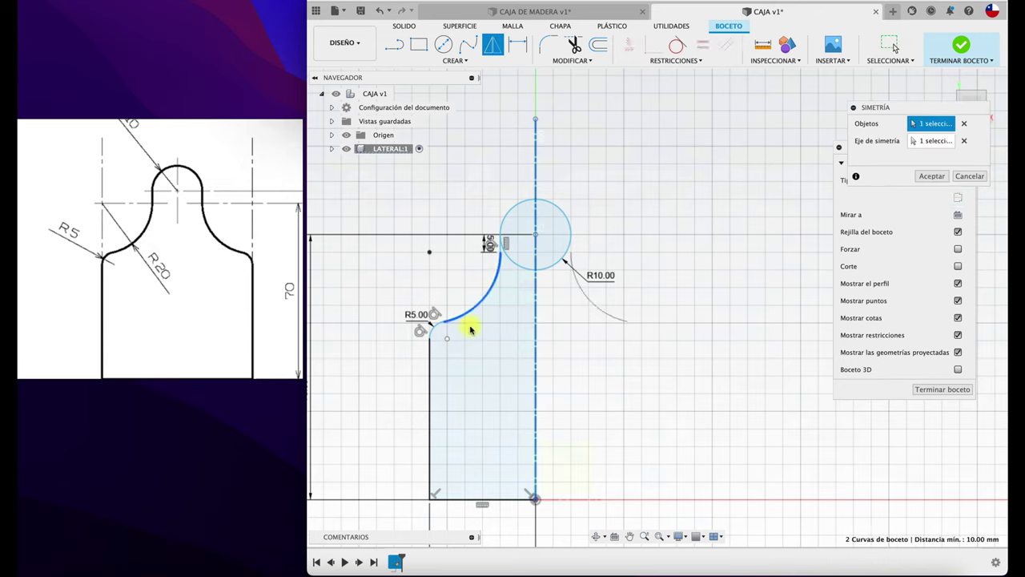
left_click(433, 327)
left_click(431, 365)
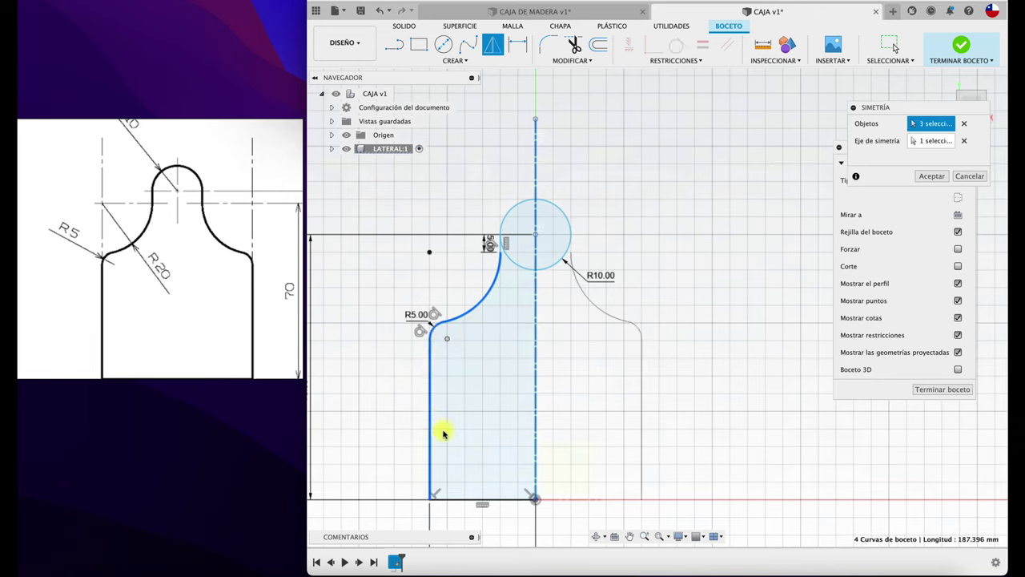
left_click(513, 501)
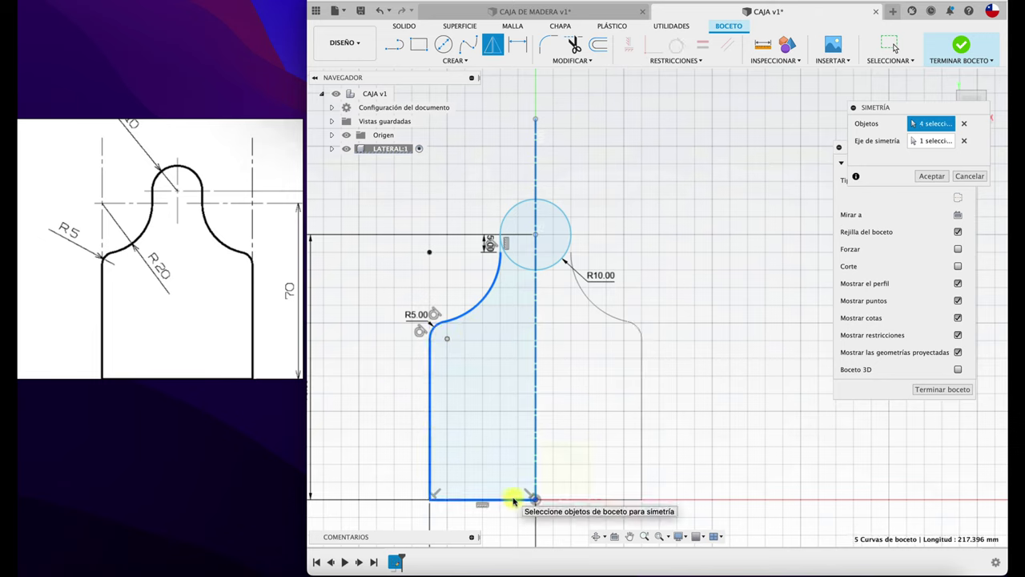
scroll(544, 253, "up", 3)
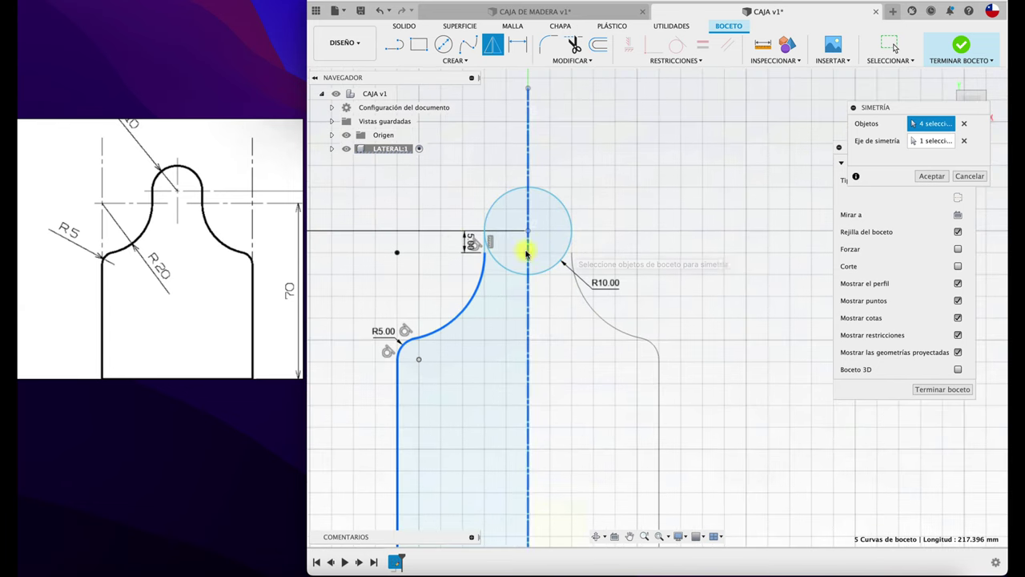
scroll(509, 258, "up", 2)
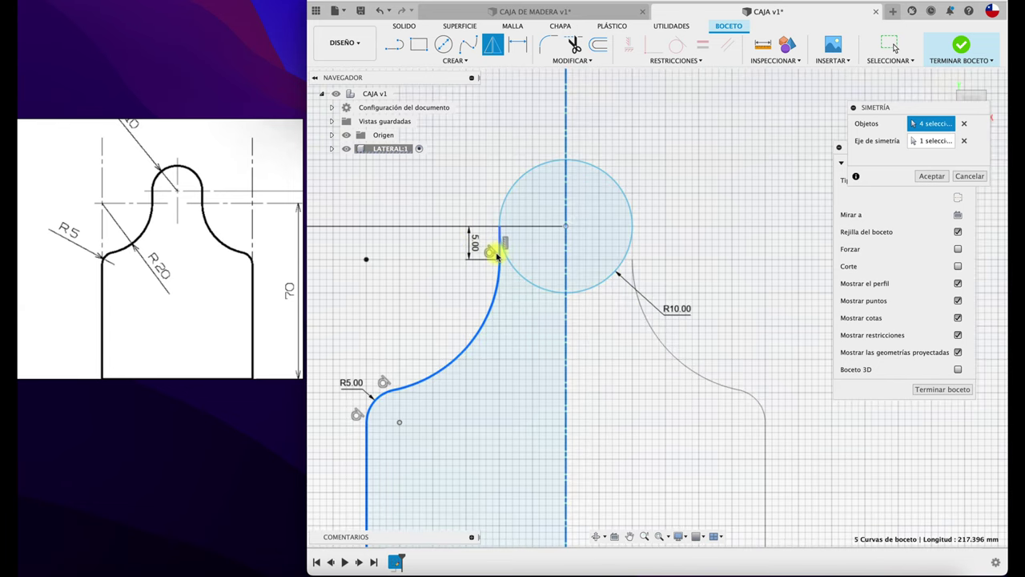
left_click(498, 253)
scroll(655, 240, "down", 4)
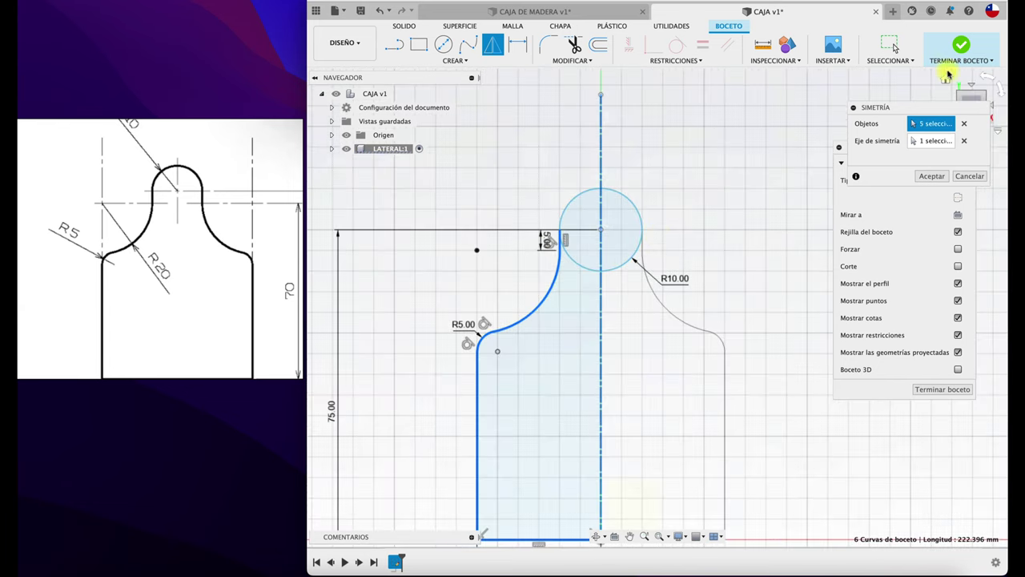
scroll(783, 190, "down", 1)
middle_click_drag(777, 188, 762, 161)
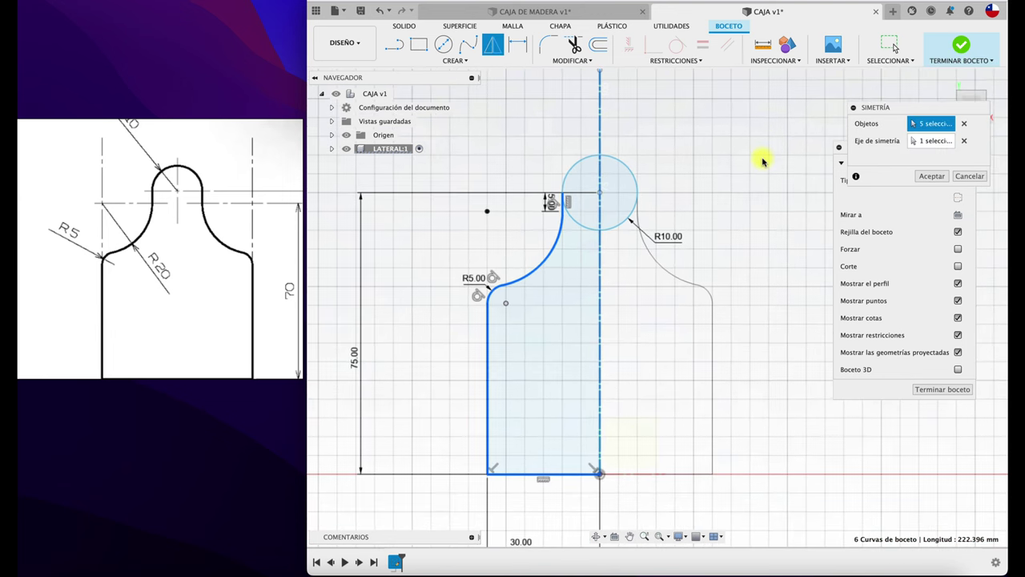
left_click(929, 177)
- Trim off the lower-left and lower-right arcs of the R10 circle
key("t")
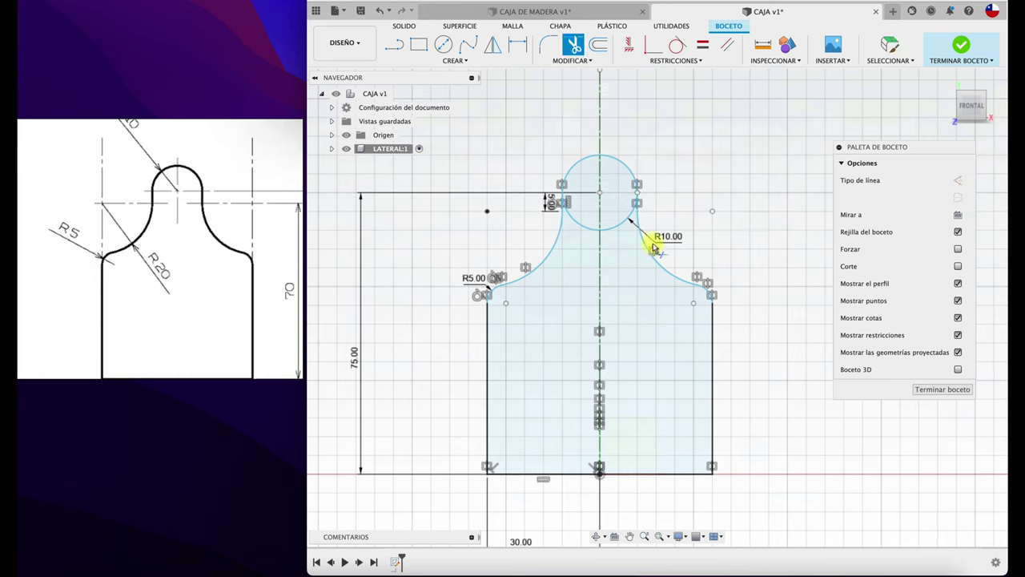
left_click(621, 225)
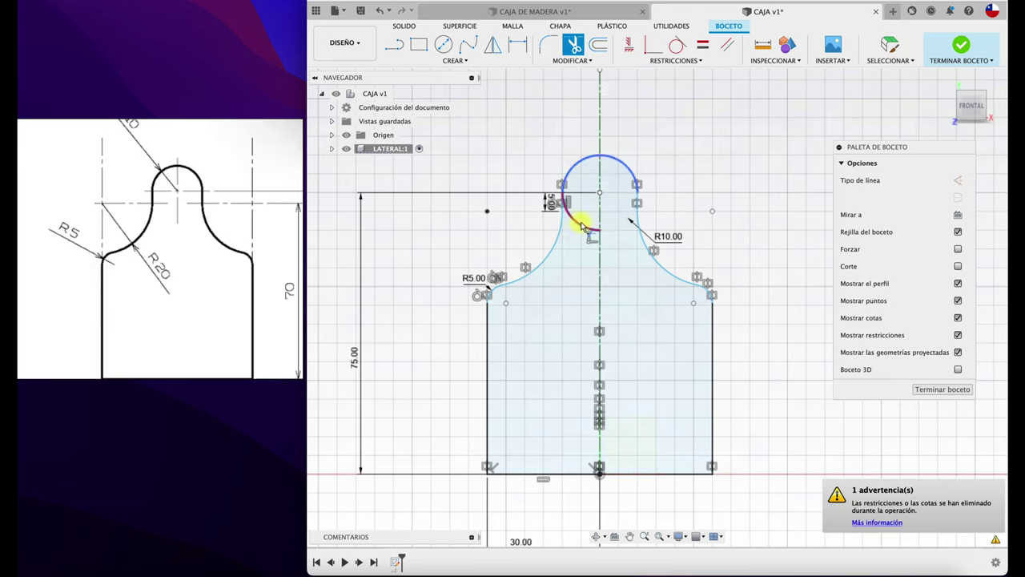
left_click(583, 225)
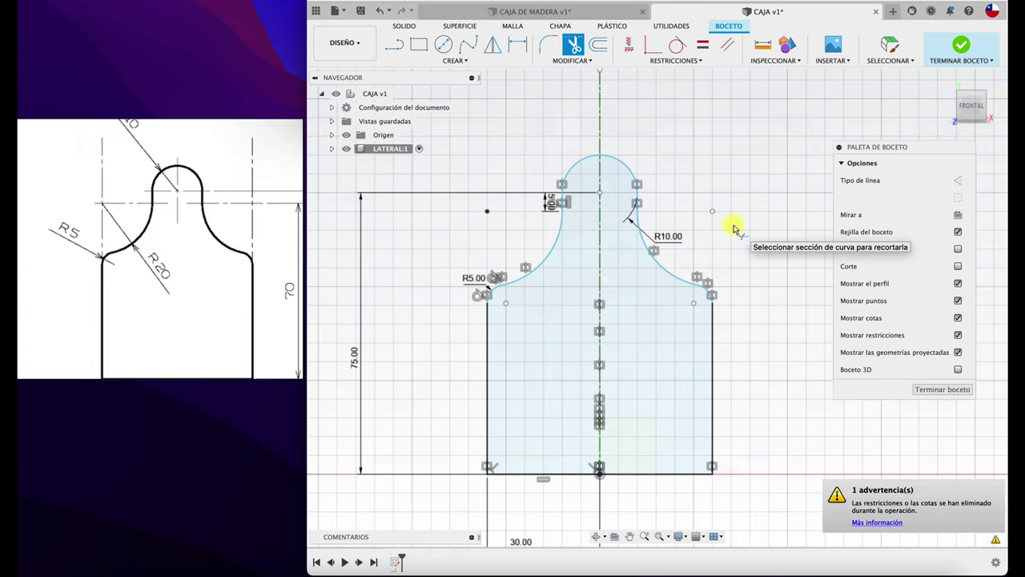
- Finish the side-panel sketch and pan the reference drawing to its height dimensions
left_click(961, 46)
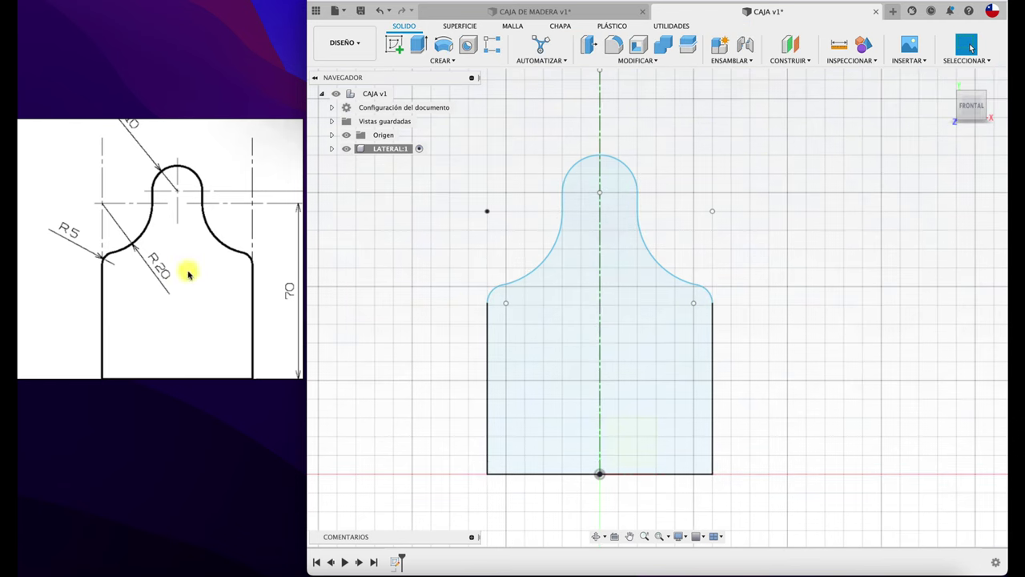
left_click_drag(187, 270, 118, 229)
scroll(118, 229, "down", 2)
scroll(217, 176, "right", 3)
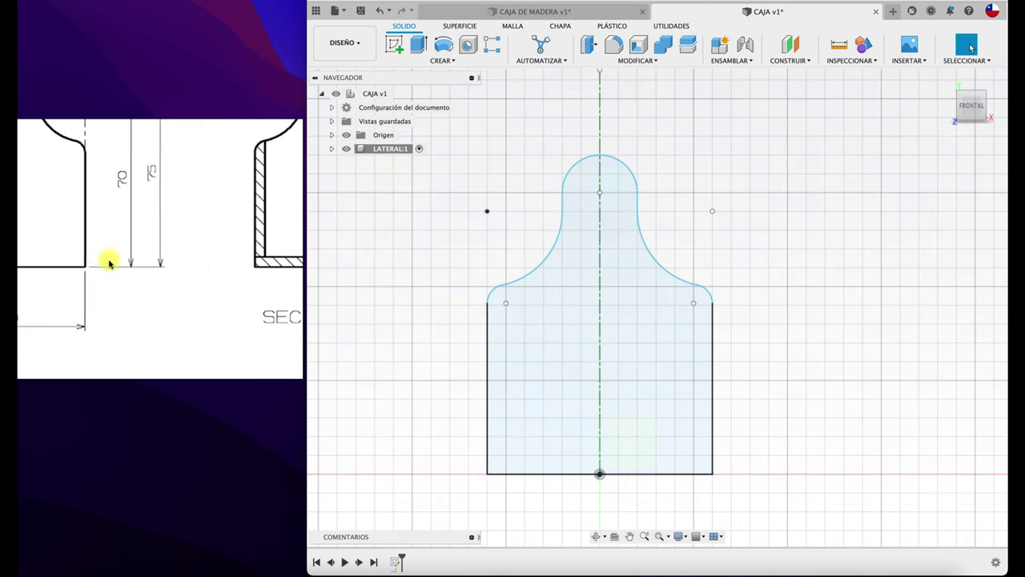
scroll(107, 259, "right", 2)
scroll(107, 278, "up", 2)
scroll(145, 201, "up", 5)
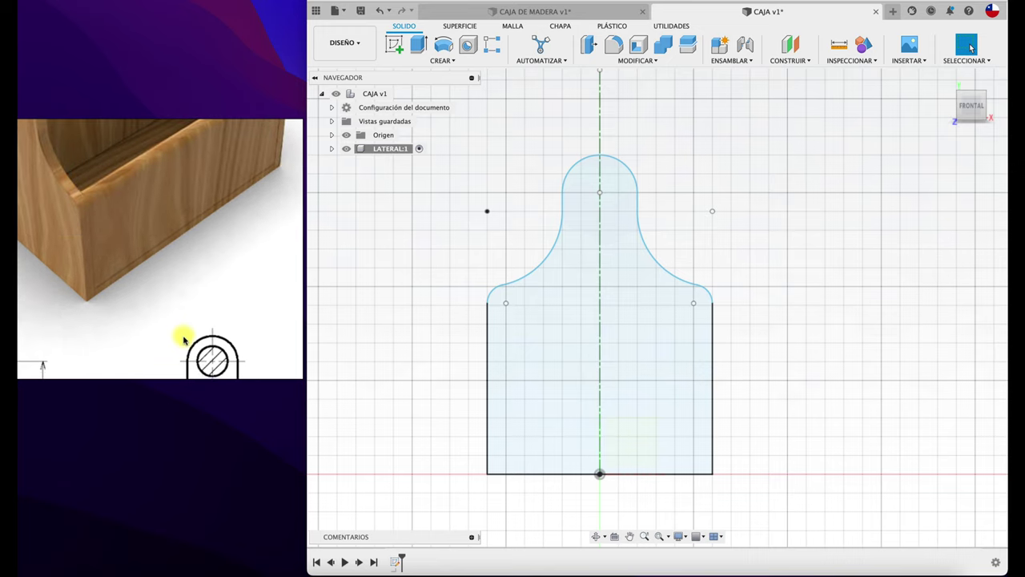
scroll(183, 339, "down", 2)
scroll(171, 290, "down", 2)
scroll(152, 297, "down", 2)
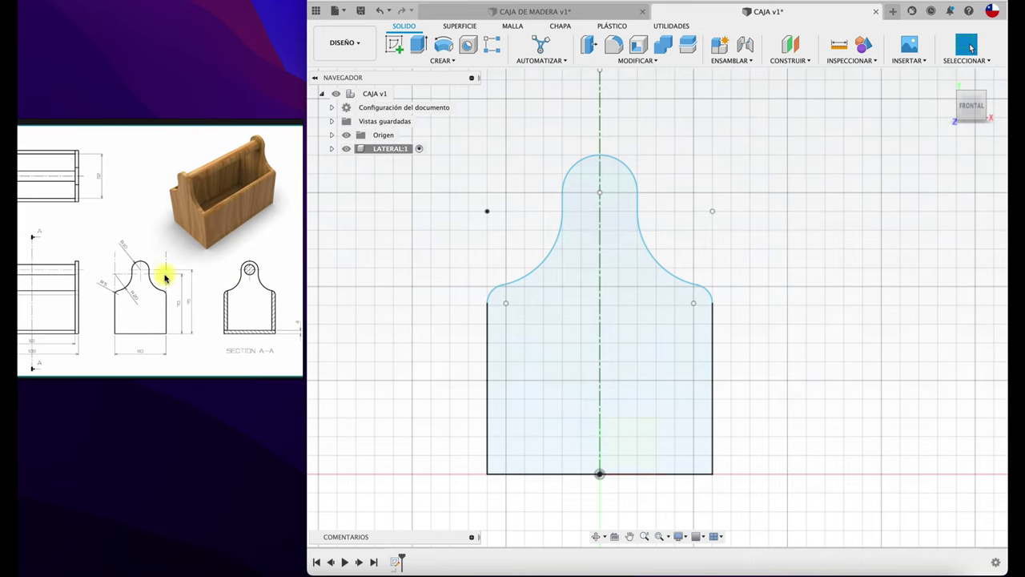
scroll(168, 275, "down", 2)
scroll(76, 349, "up", 3)
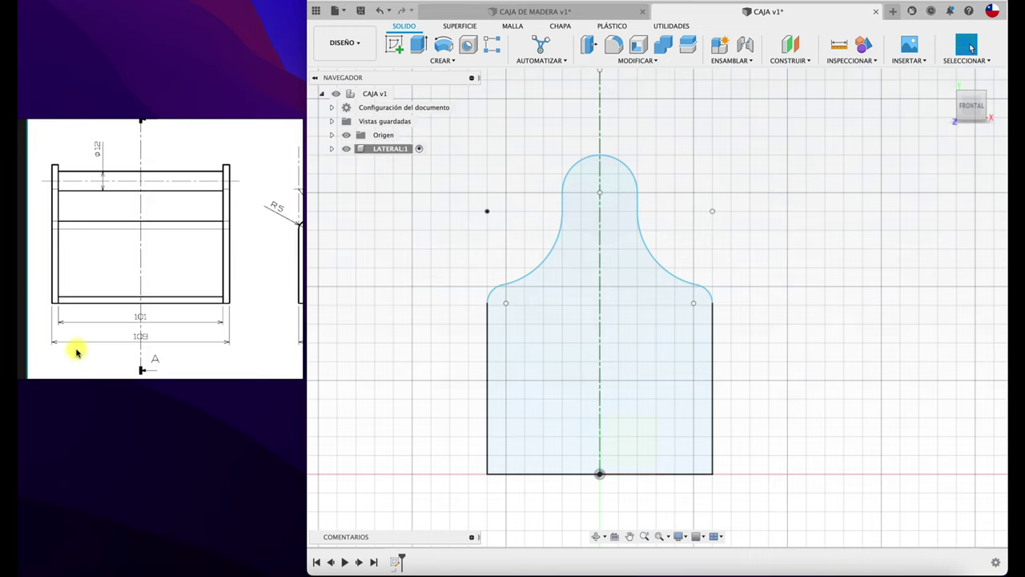
scroll(76, 352, "up", 1)
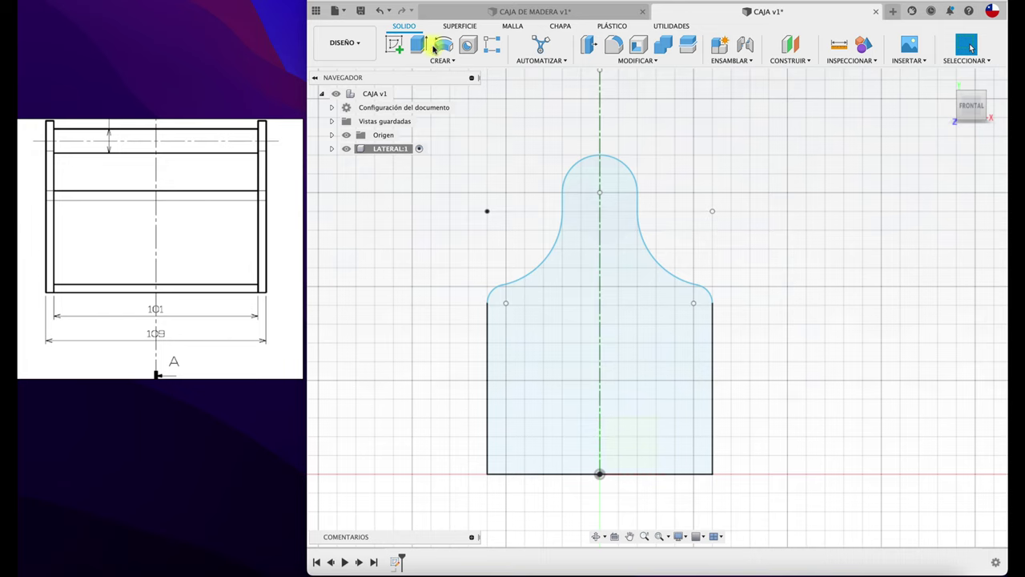
- Extrude both halves of the side-panel profile symmetrically about the sketch plane
left_click(417, 44)
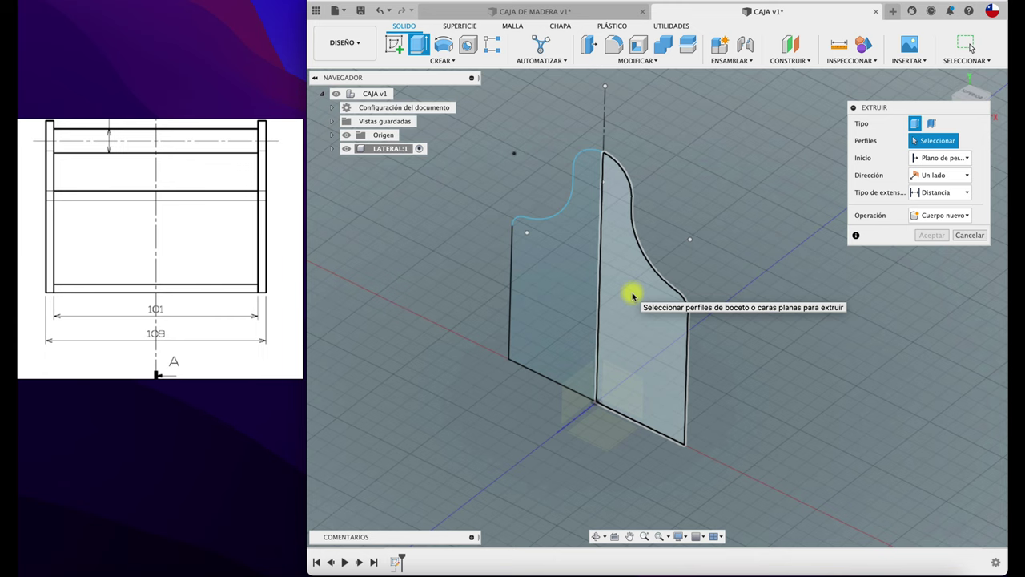
left_click(633, 296)
left_click(563, 290)
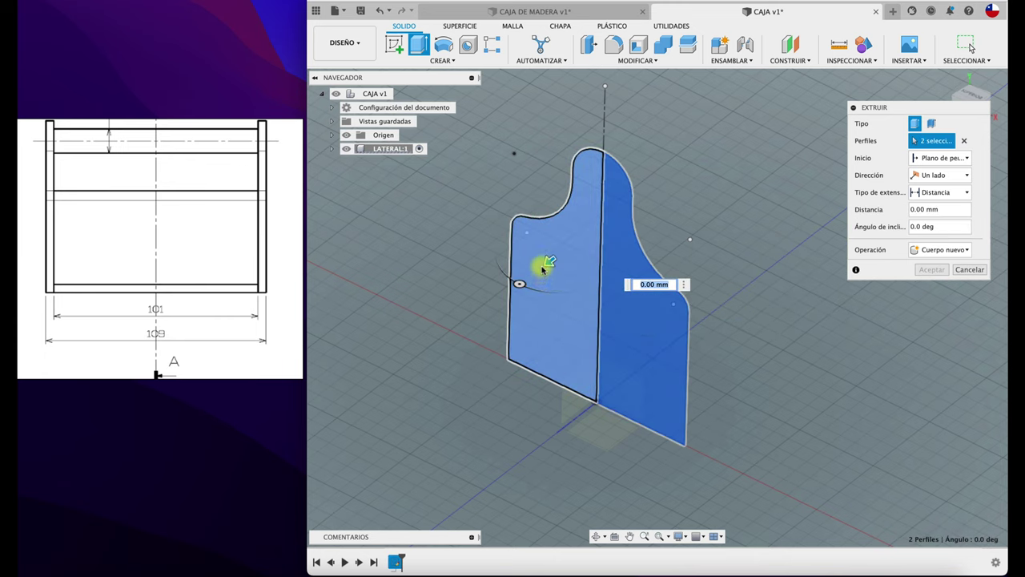
mouse_move(544, 265)
left_mouse_down()
mouse_move(407, 347)
mouse_move(457, 308)
left_mouse_up()
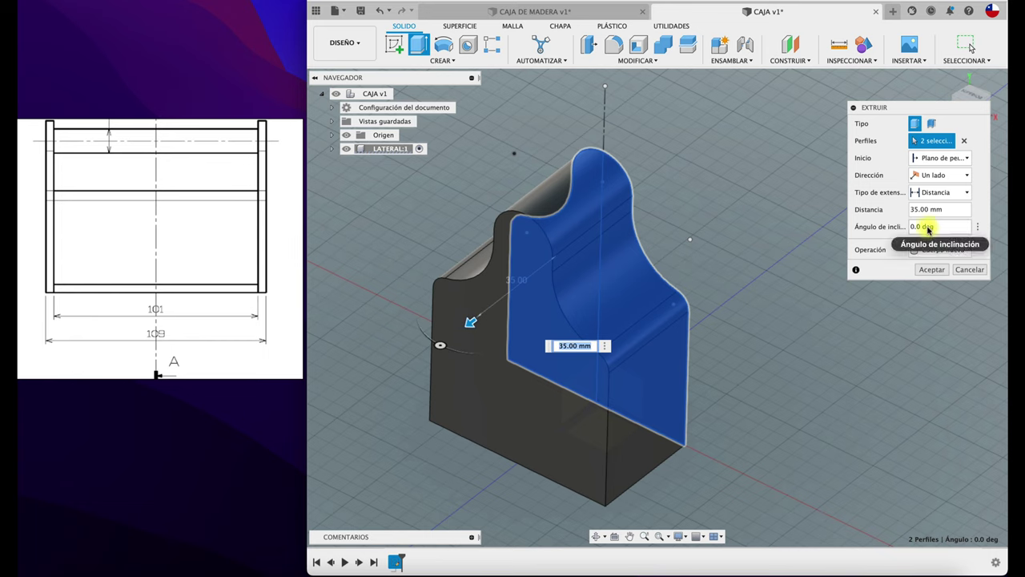
left_click(939, 174)
left_click(945, 214)
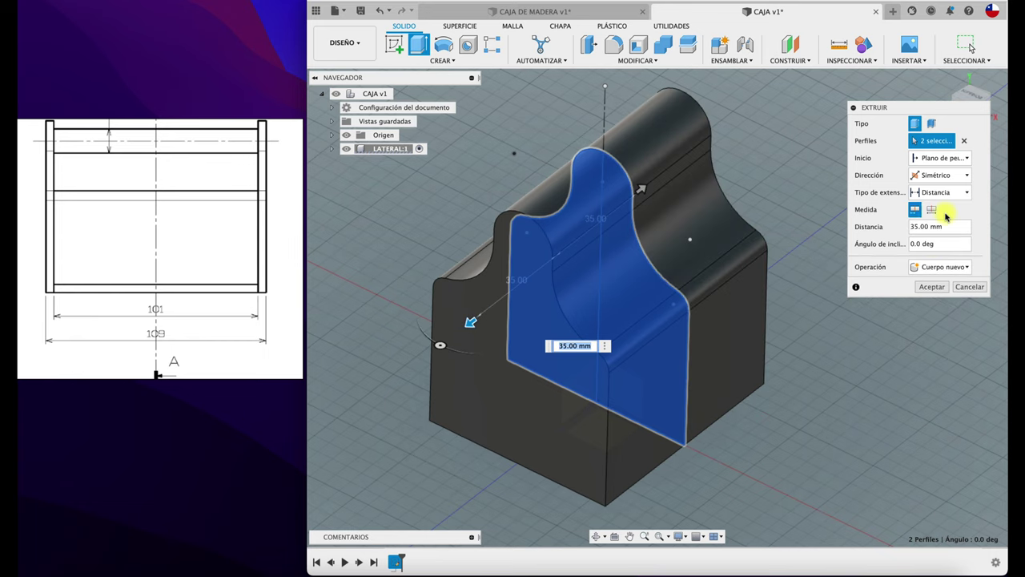
- Set the symmetric extrusion to Longitud total with an 8 mm distance and accept it
mouse_move(470, 321)
left_mouse_down()
mouse_move(493, 312)
mouse_move(470, 321)
left_mouse_up()
left_click(957, 176)
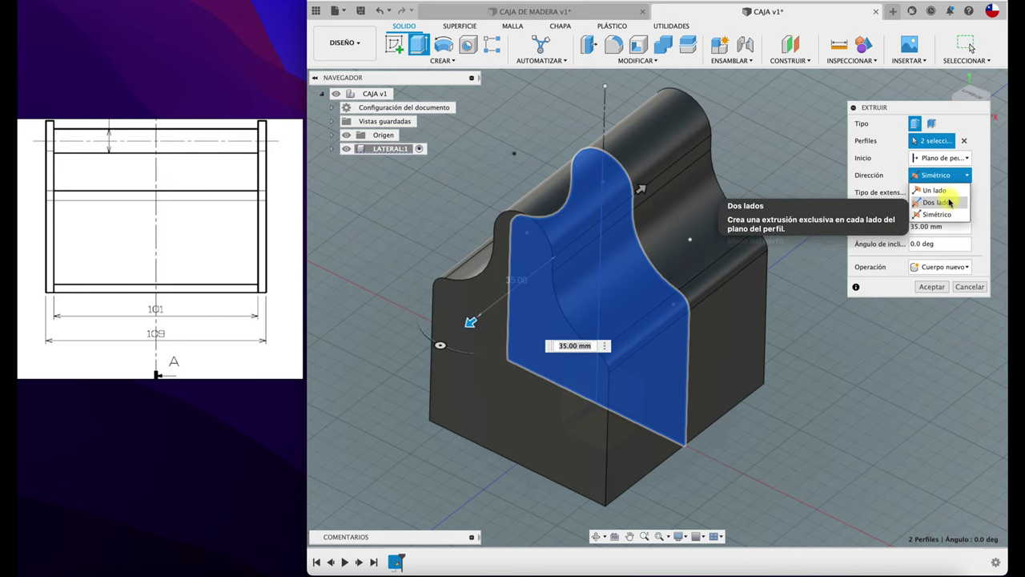
left_click(949, 202)
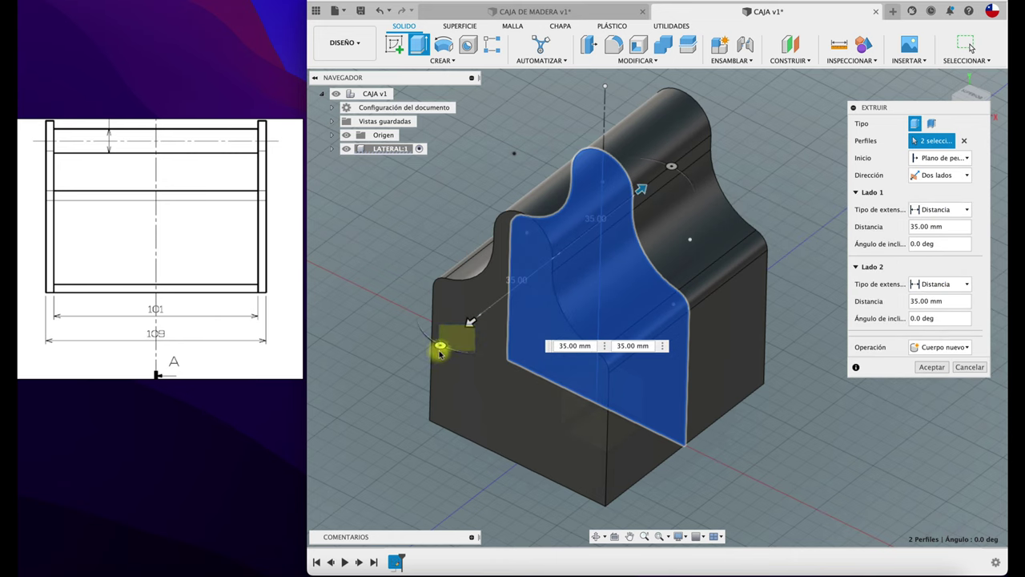
mouse_move(470, 321)
left_mouse_down()
mouse_move(403, 371)
mouse_move(481, 313)
left_mouse_up()
left_click(955, 209)
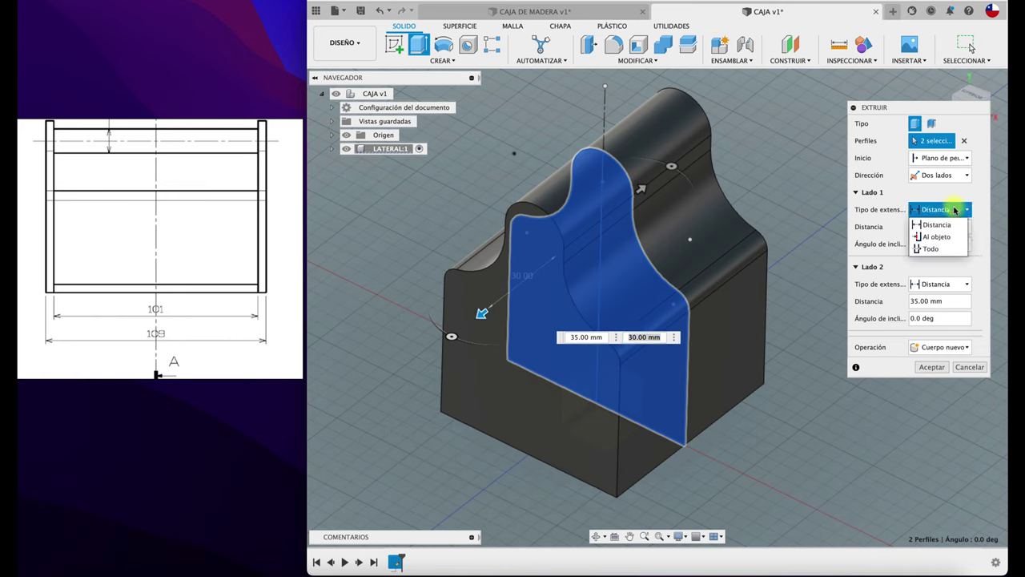
left_click(935, 224)
left_click(966, 176)
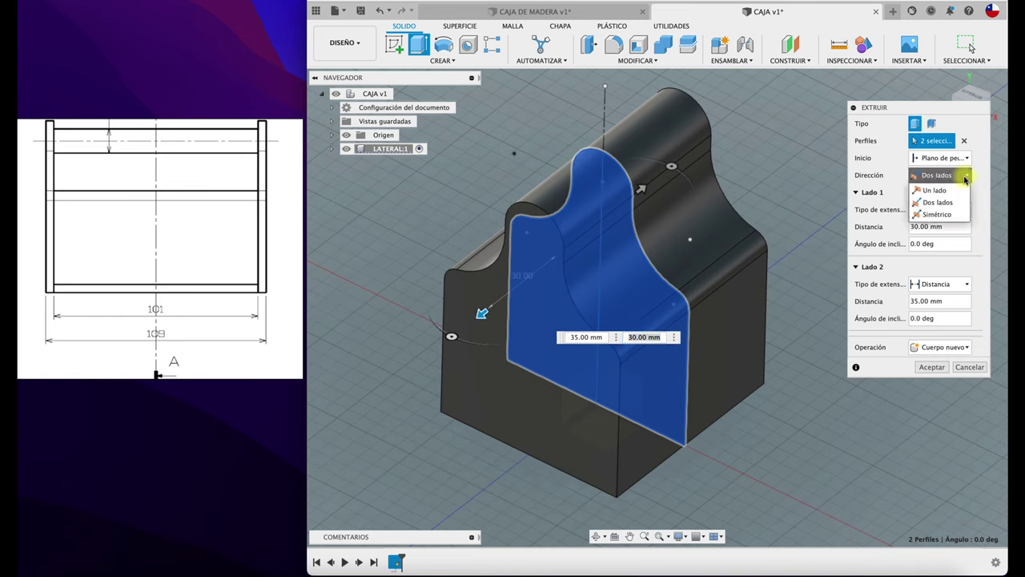
left_click(936, 214)
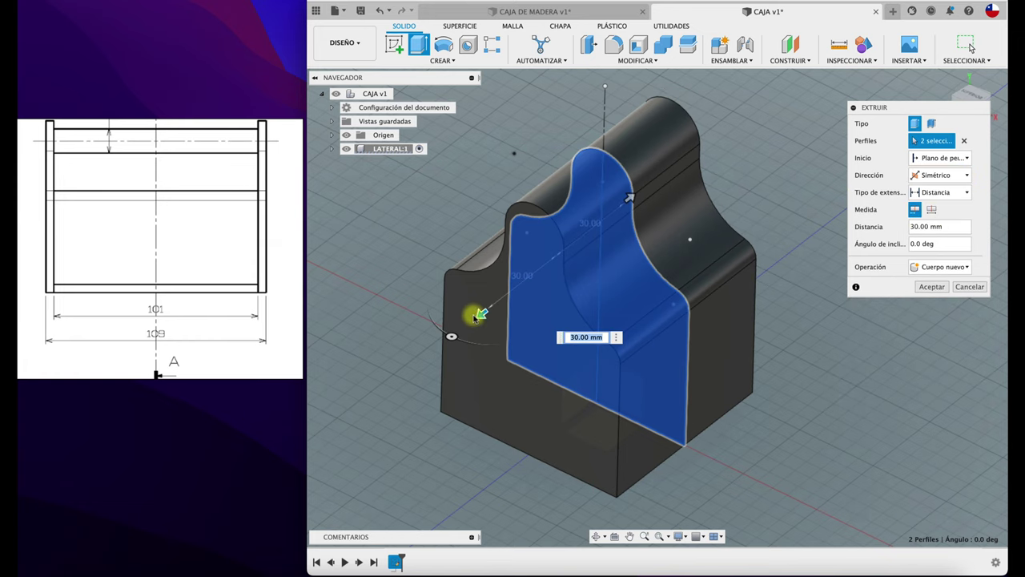
left_click_drag(481, 309, 529, 280)
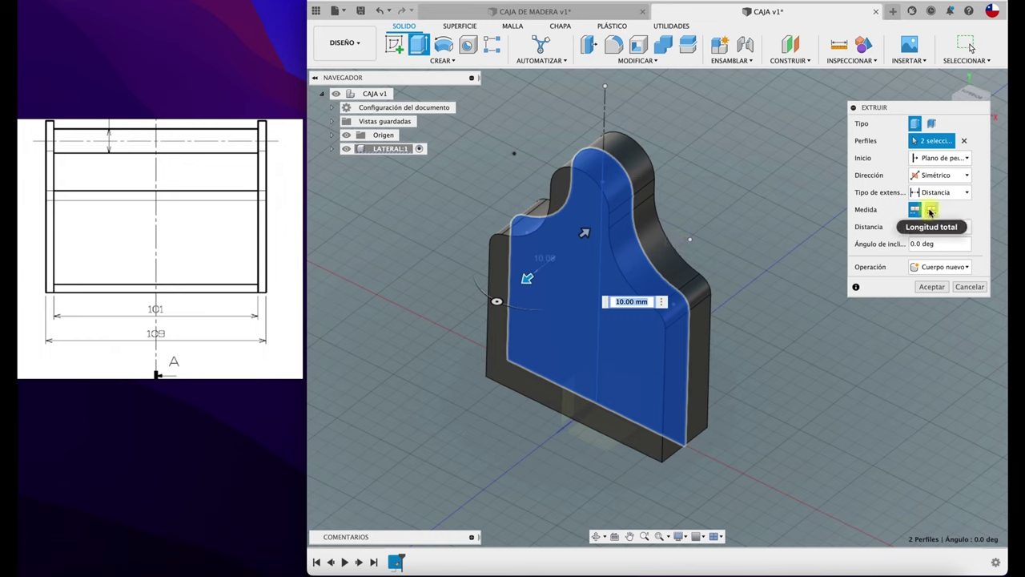
left_click(930, 210)
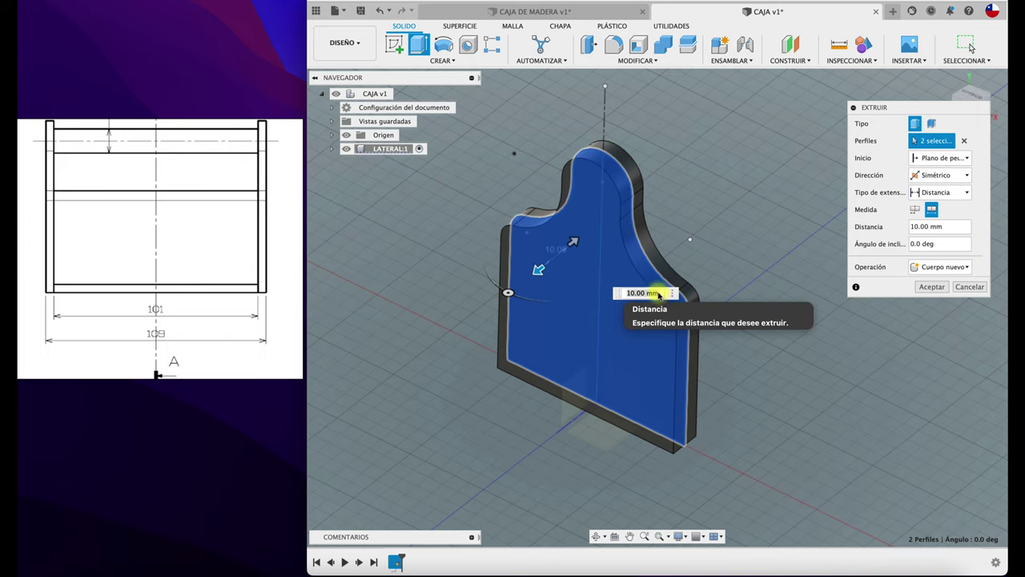
left_click_drag(655, 293, 615, 294)
type("8")
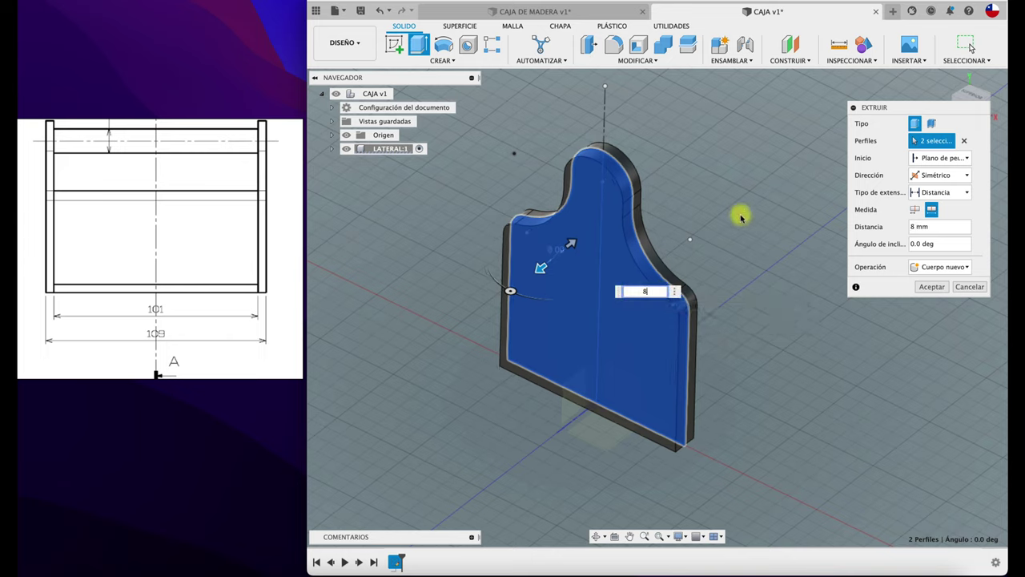
left_click(931, 290)
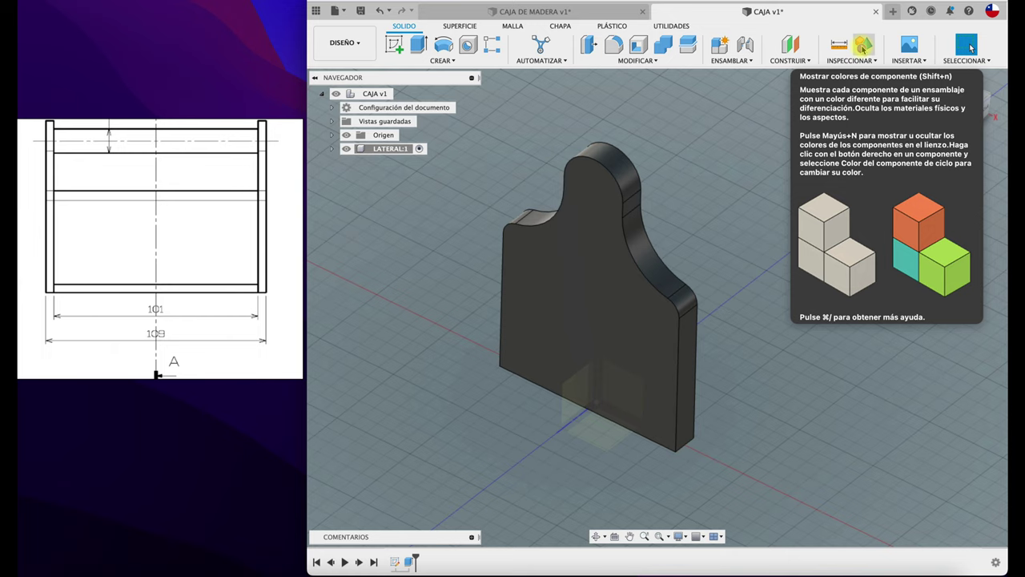
left_click(863, 47)
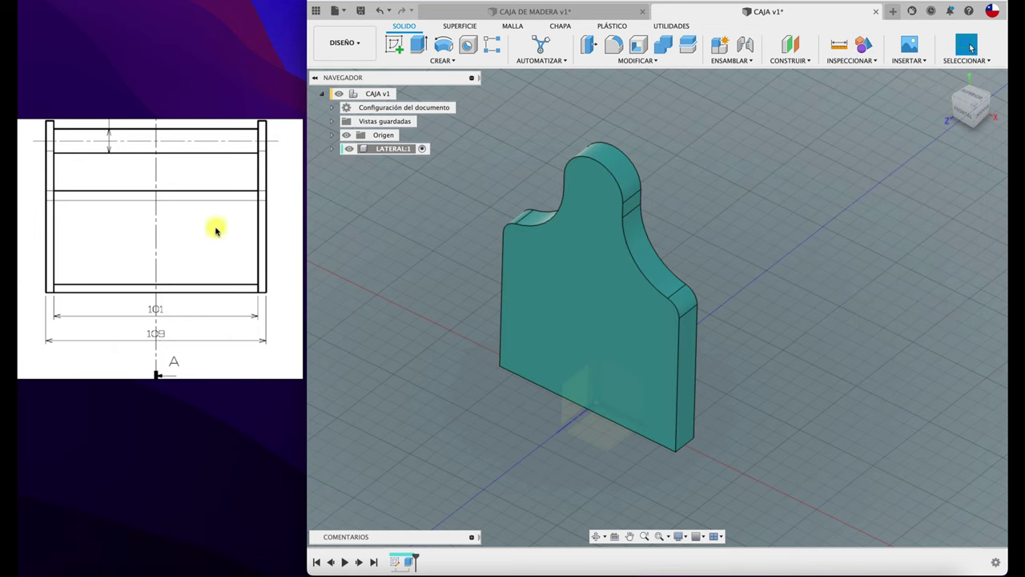
scroll(201, 248, "up", 3)
scroll(167, 210, "down", 3)
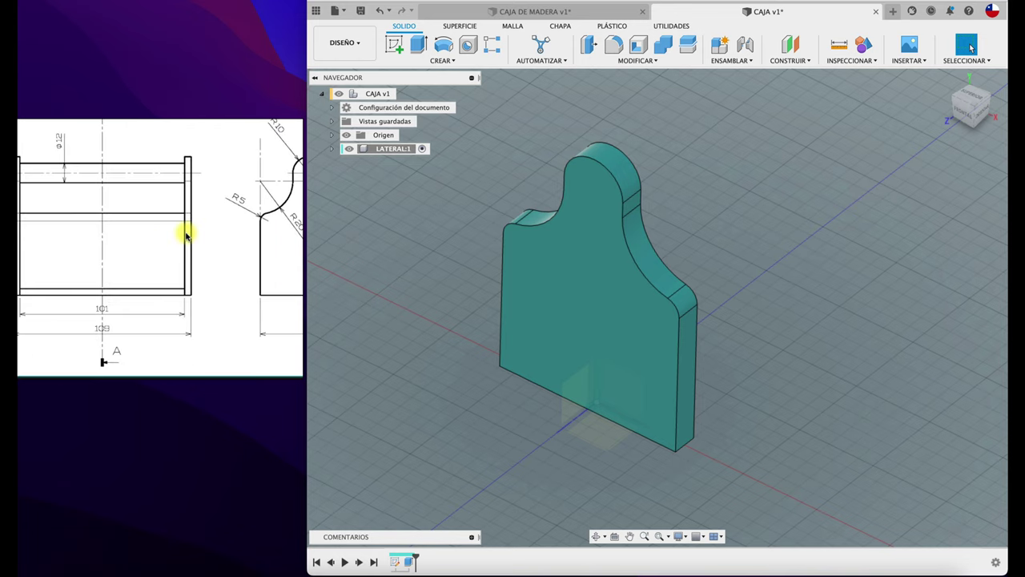
scroll(186, 234, "down", 2)
scroll(185, 239, "up", 2)
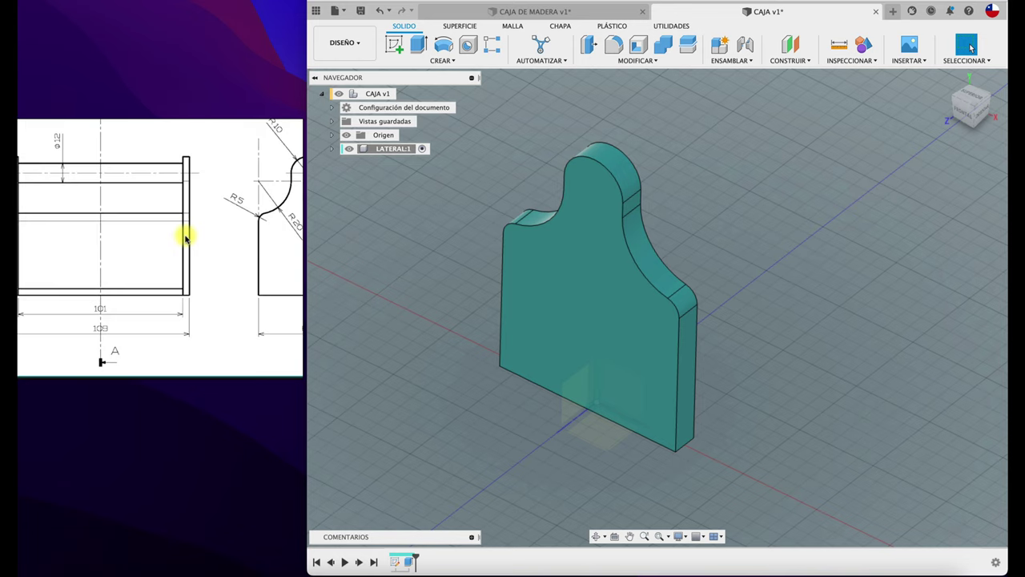
scroll(116, 265, "up", 2)
scroll(112, 257, "up", 3)
scroll(112, 257, "right", 4)
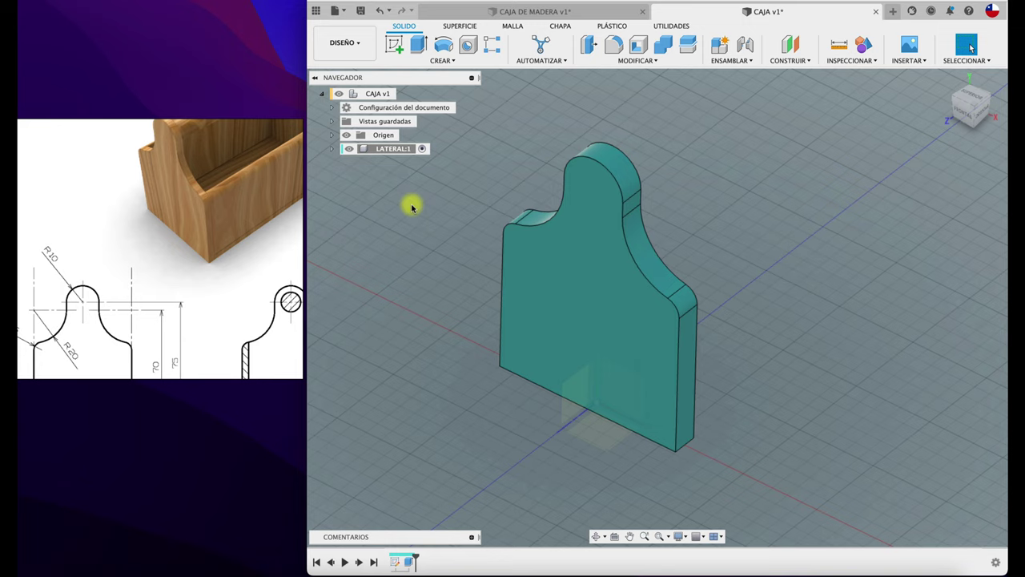
- Copy the LATERAL:1 side panel component
left_click(403, 151)
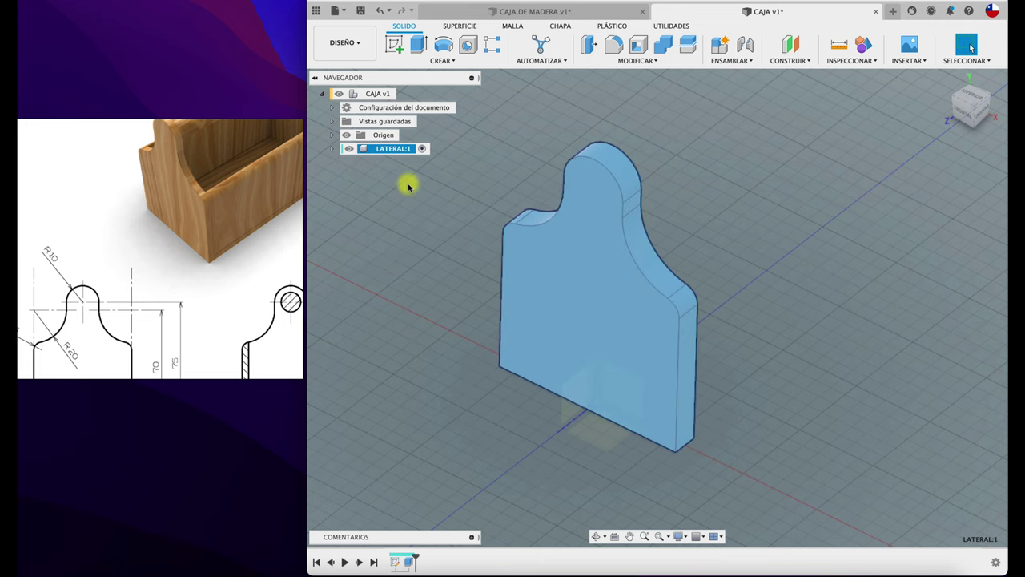
right_click(407, 169)
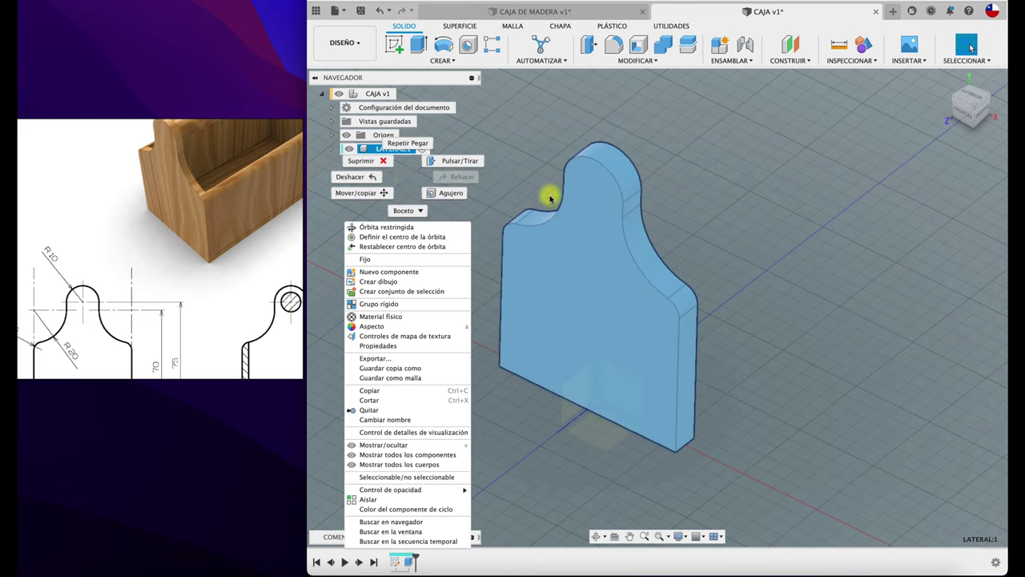
left_click(502, 191)
right_click(396, 245)
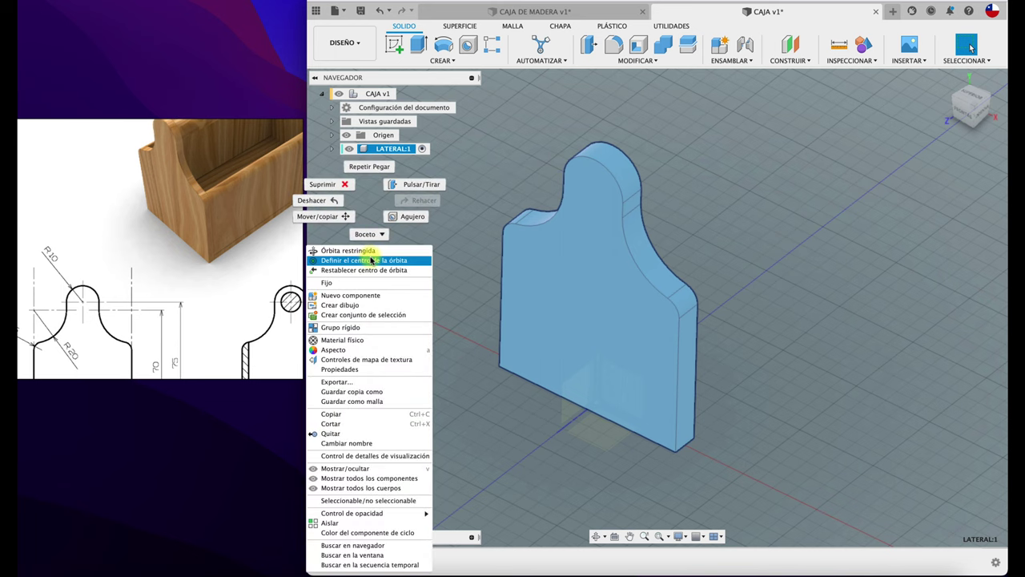
left_click(350, 414)
left_click(414, 261)
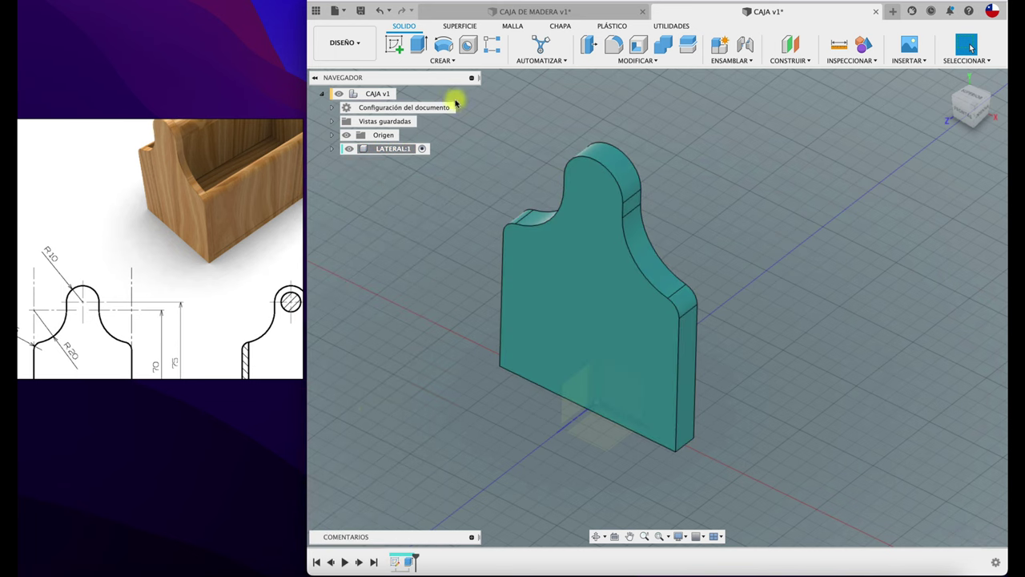
mouse_move(377, 94)
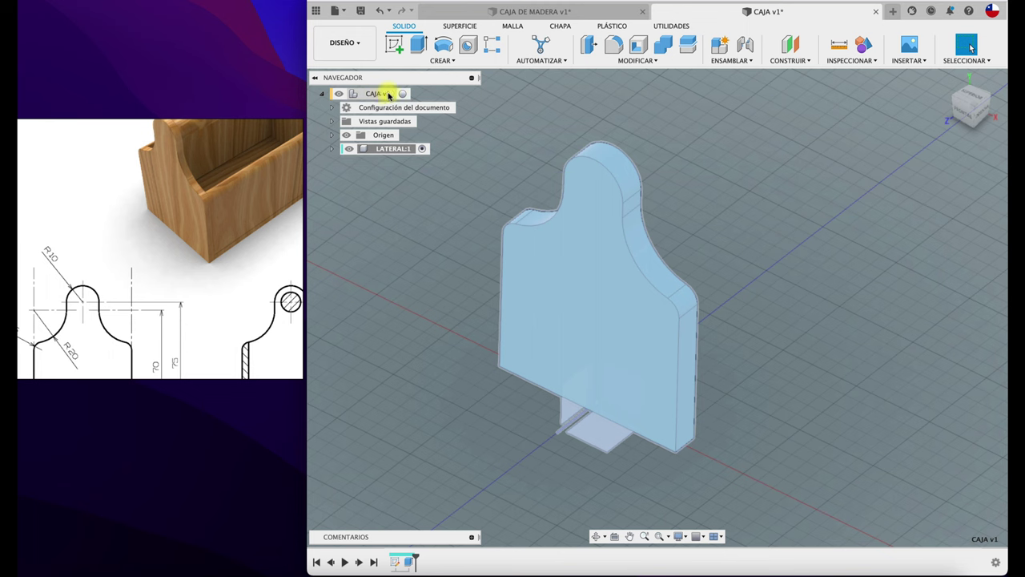
- Paste the copy into CAJA v1 as LATERAL:2 and move it behind the first panel
right_click(373, 96)
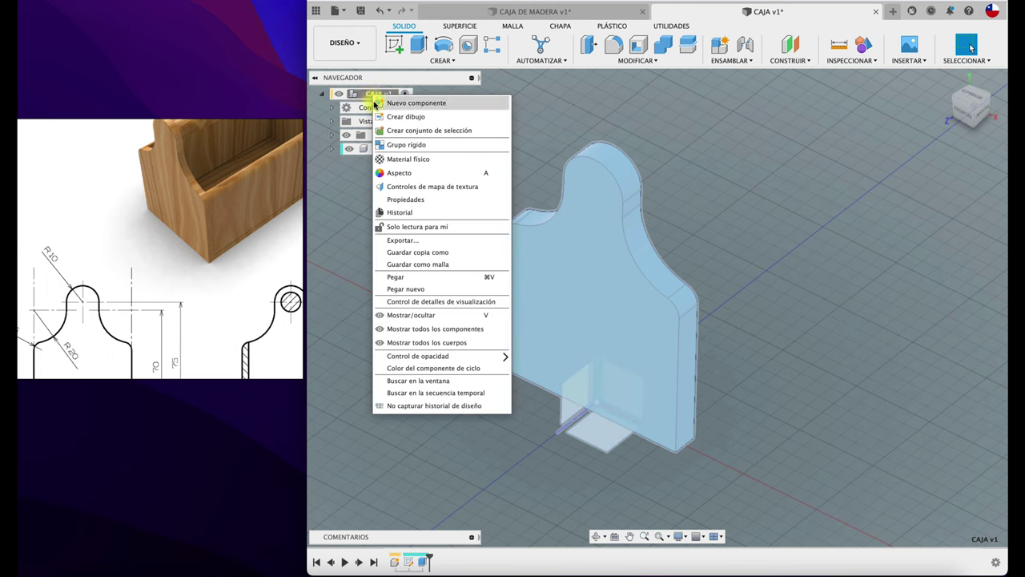
left_click(415, 277)
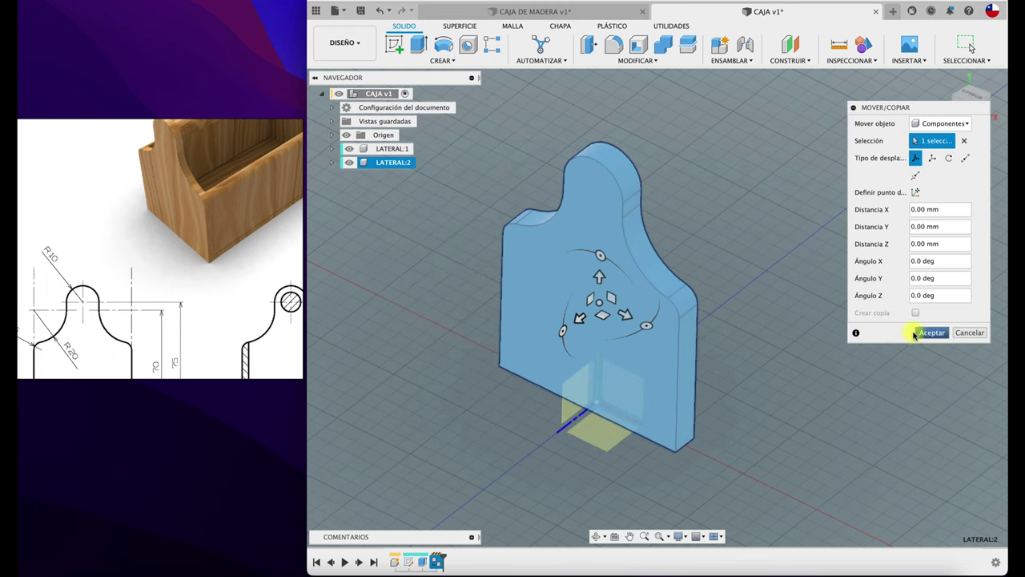
mouse_move(584, 318)
left_mouse_down()
mouse_move(806, 171)
mouse_move(697, 126)
mouse_move(716, 101)
mouse_move(776, 105)
mouse_move(755, 121)
left_mouse_up()
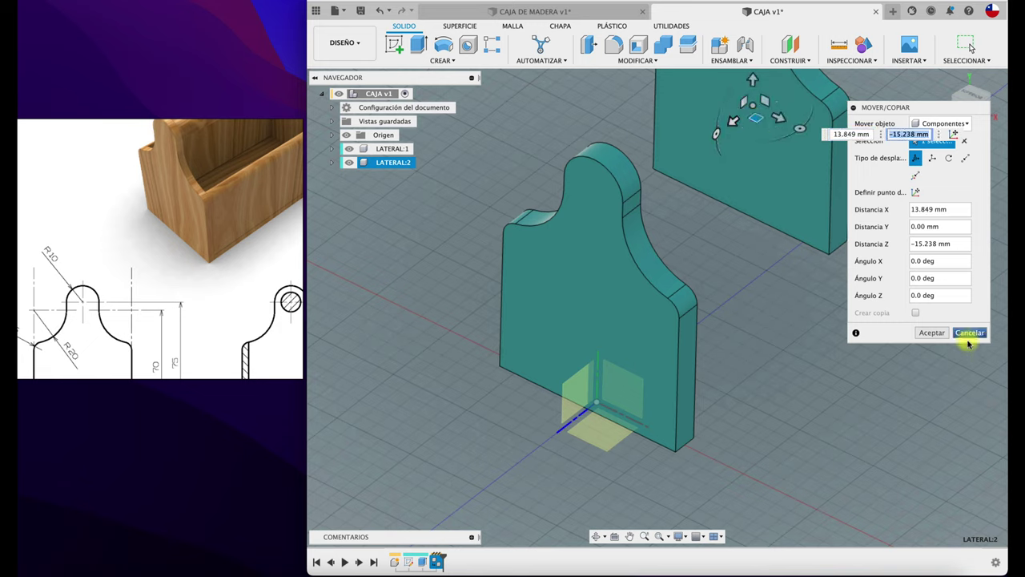
left_click(923, 333)
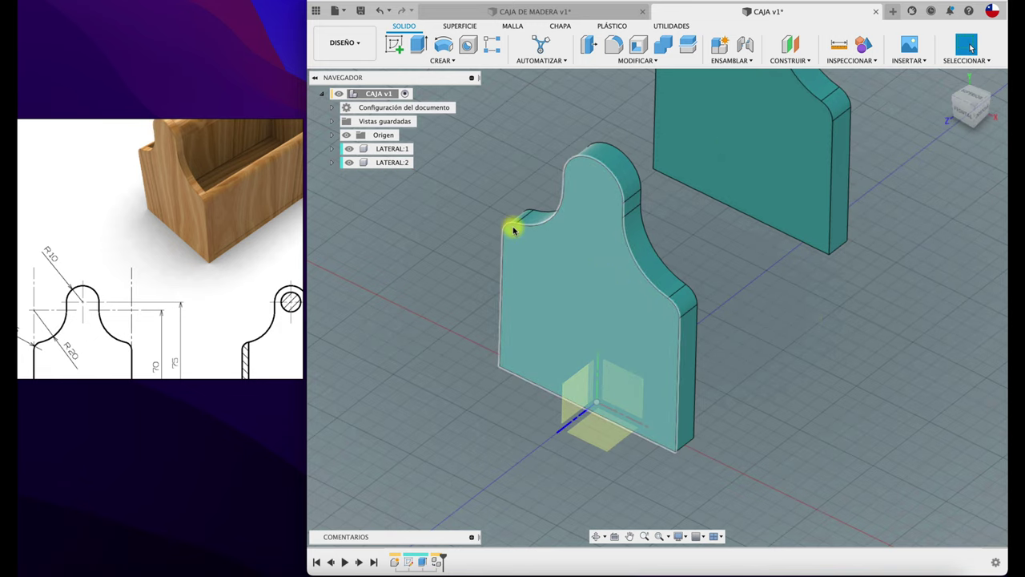
left_click(398, 162)
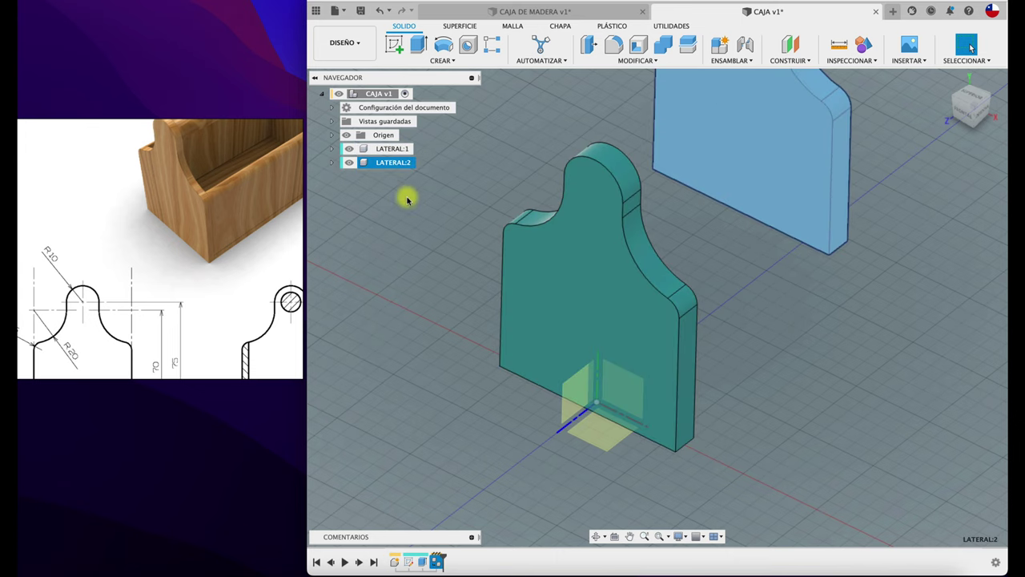
left_click(407, 198)
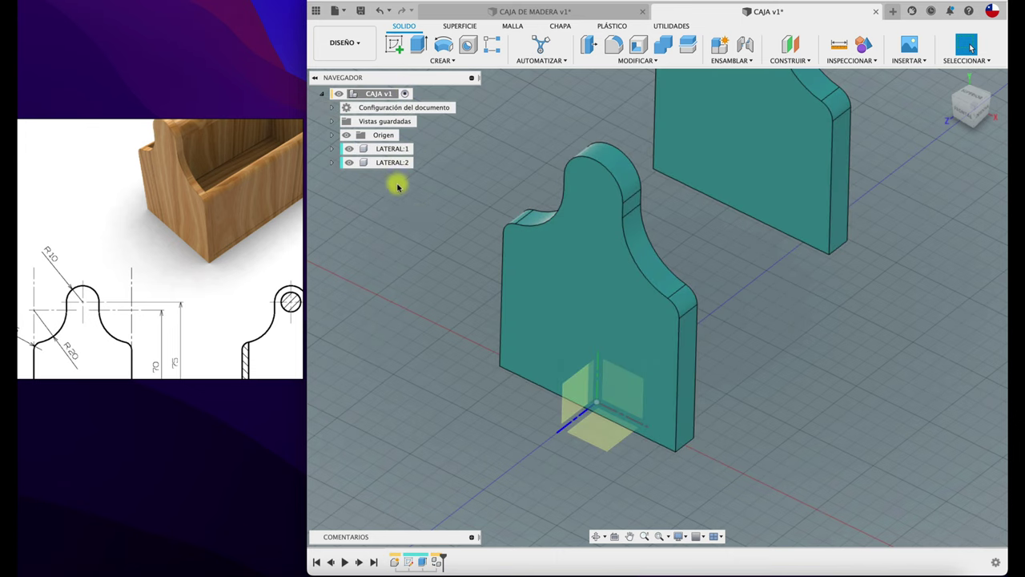
left_click(391, 151)
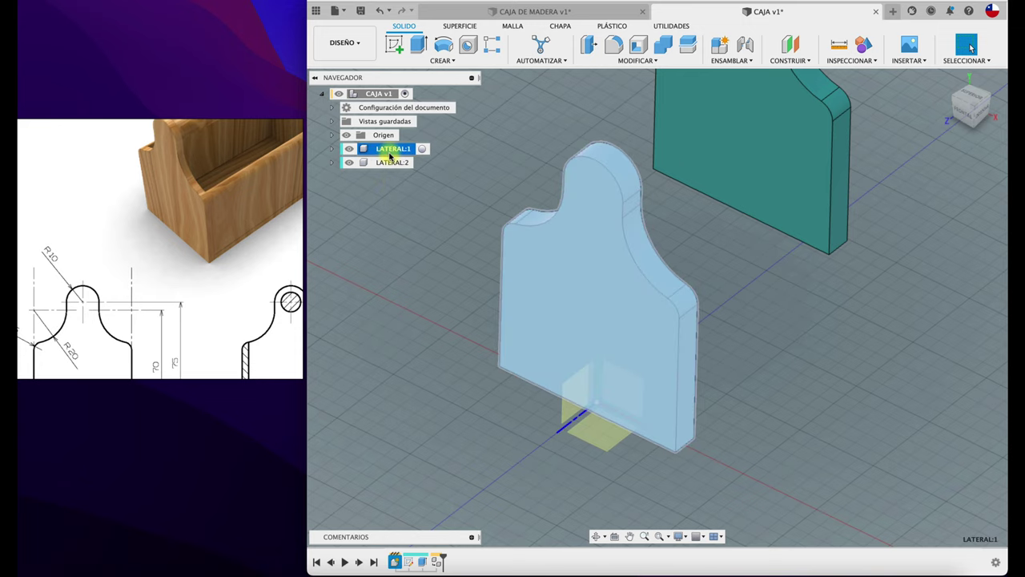
- Activate LATERAL:1 briefly, then reactivate CAJA v1 and clear the selection
left_click(423, 149)
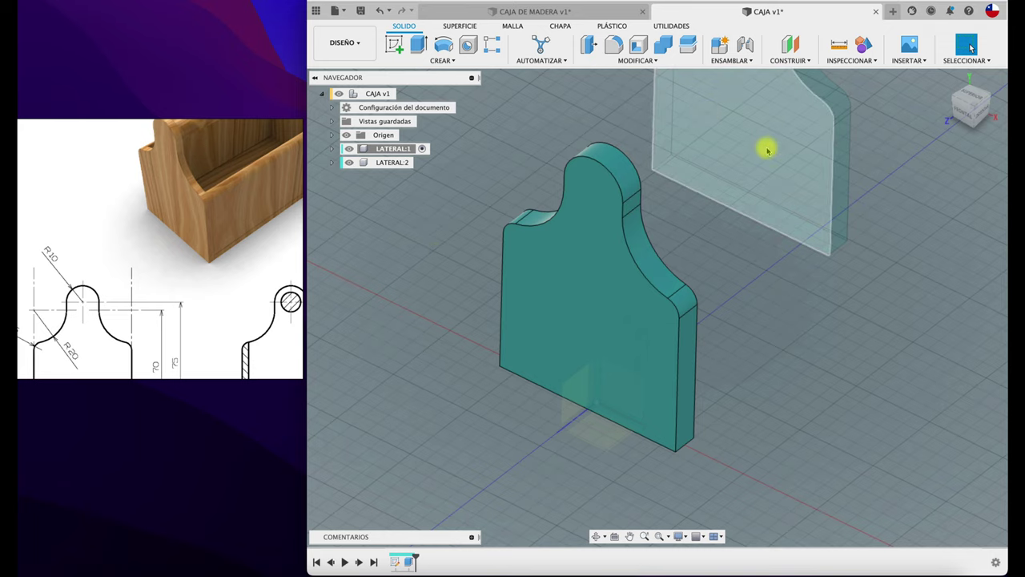
left_click(405, 93)
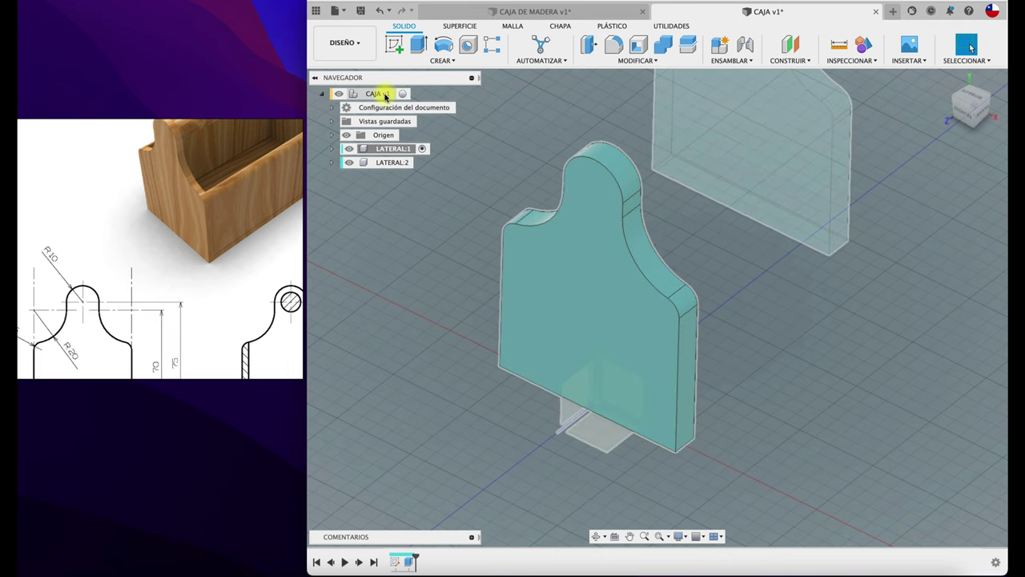
scroll(204, 249, "down", 2)
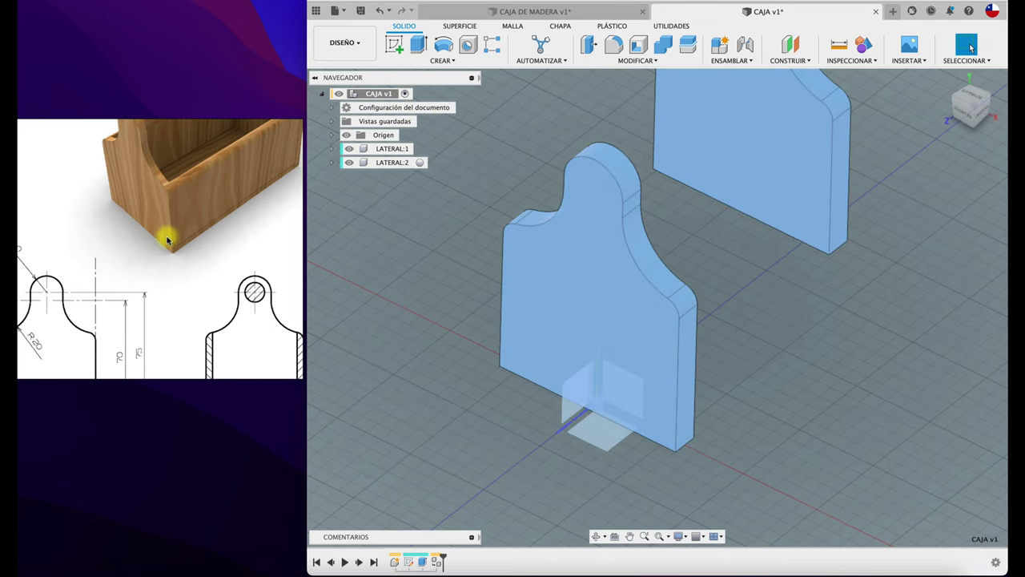
scroll(169, 239, "down", 2)
scroll(169, 264, "down", 2)
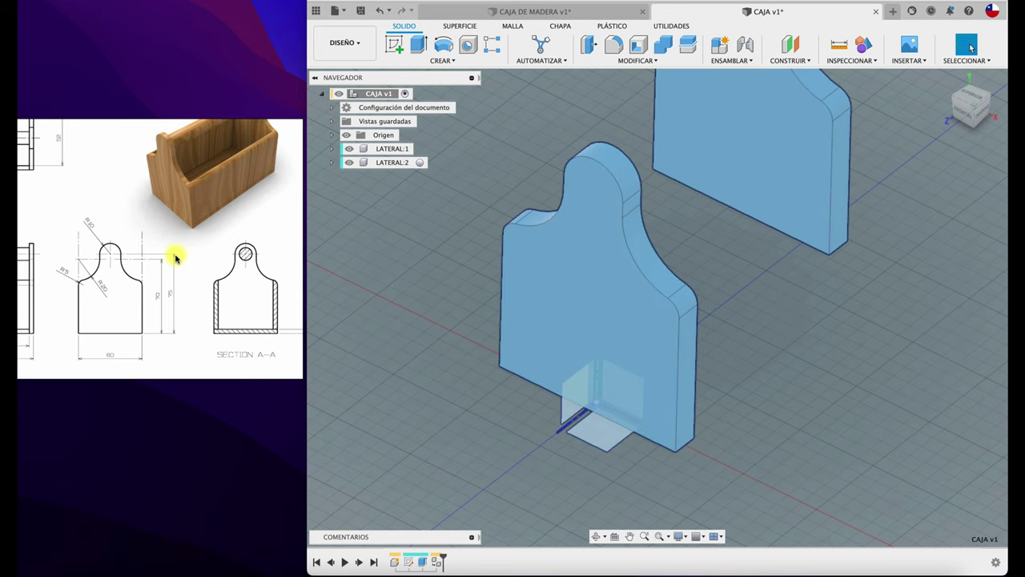
scroll(224, 247, "up", 3)
scroll(240, 252, "up", 3)
scroll(218, 249, "up", 2)
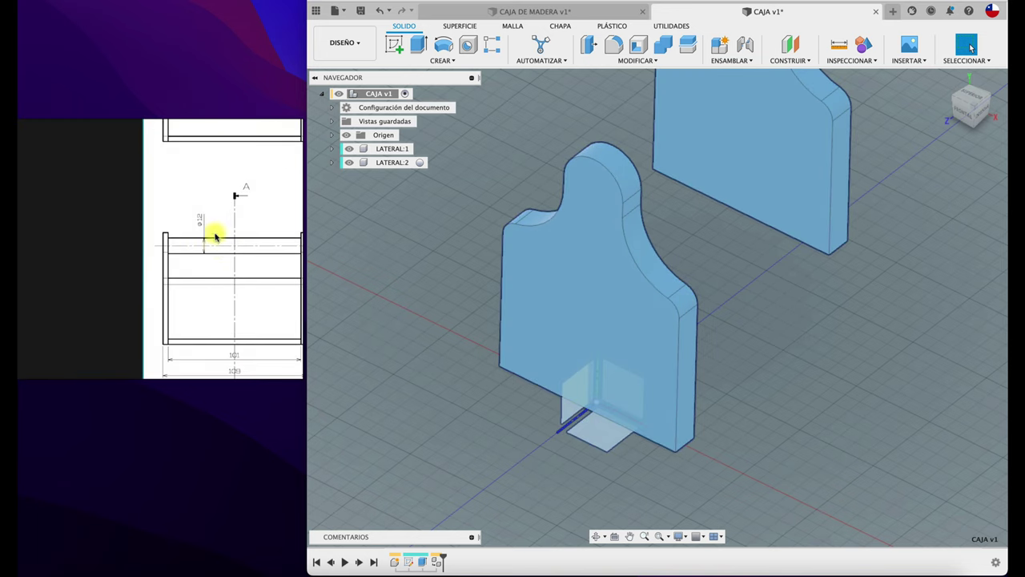
scroll(215, 236, "down", 2)
scroll(215, 236, "right", 2)
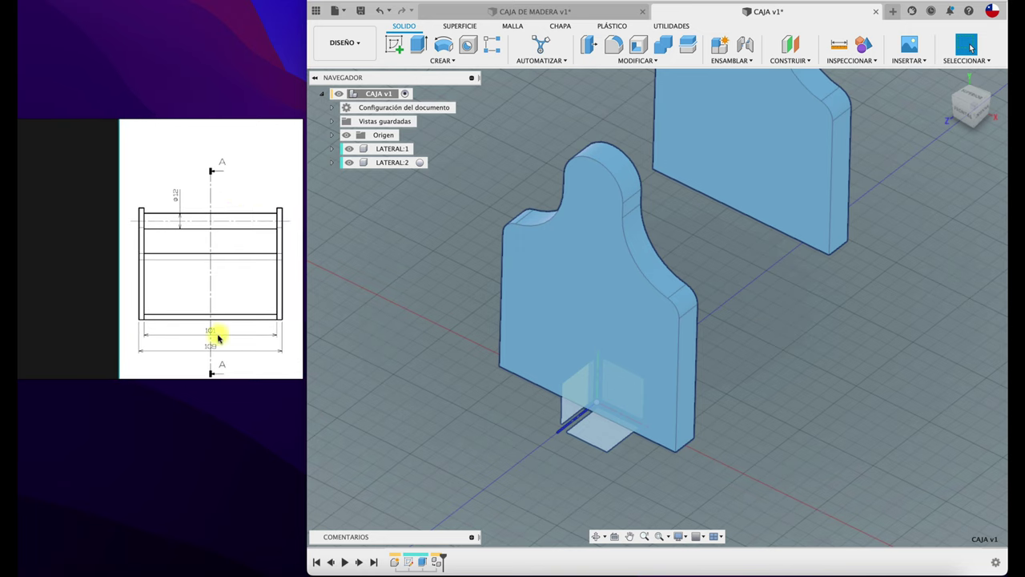
left_click(792, 324)
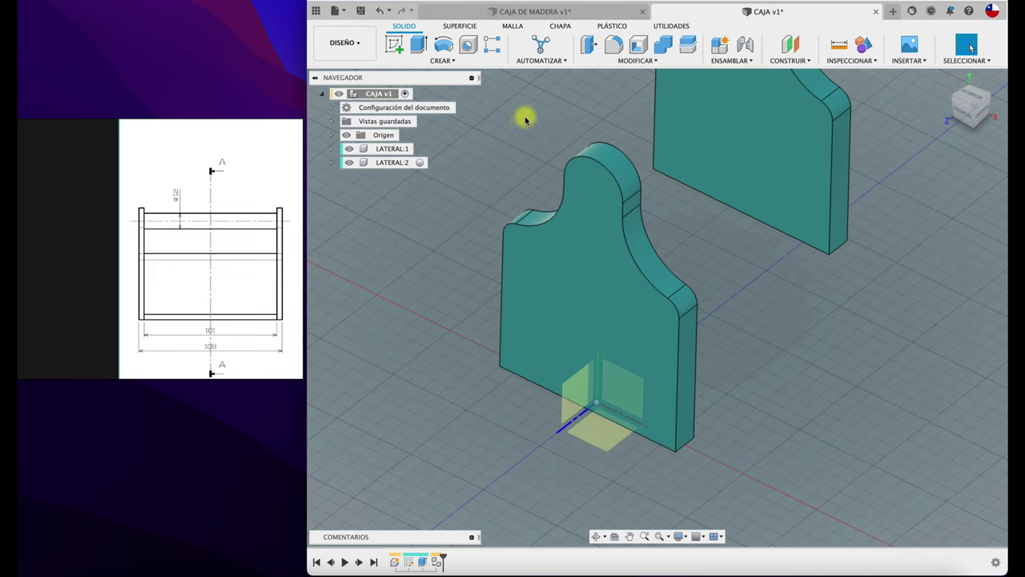
- Create a component named BARRA and start a new sketch in it
left_click(719, 49)
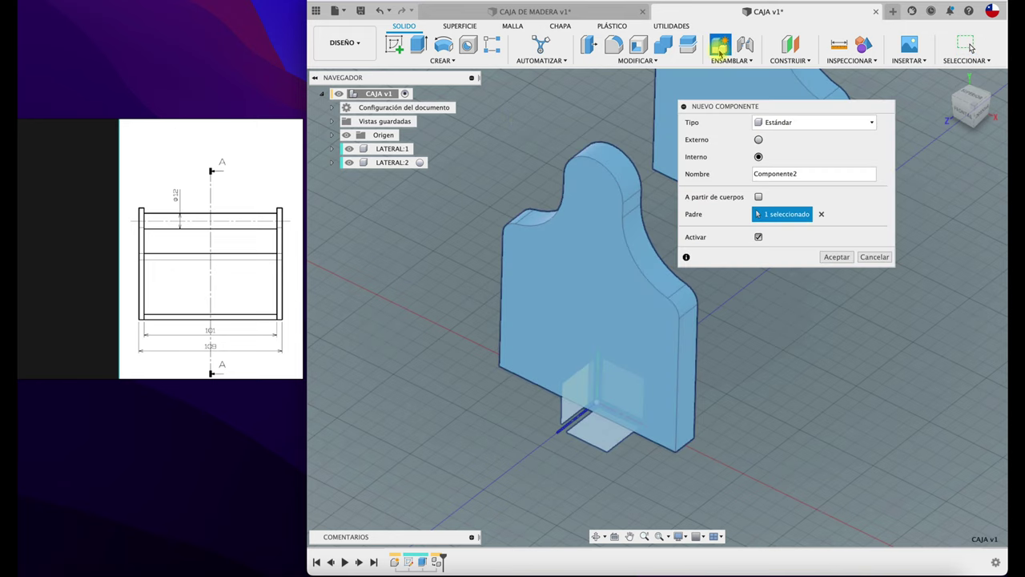
left_click(809, 173)
type("BARRA")
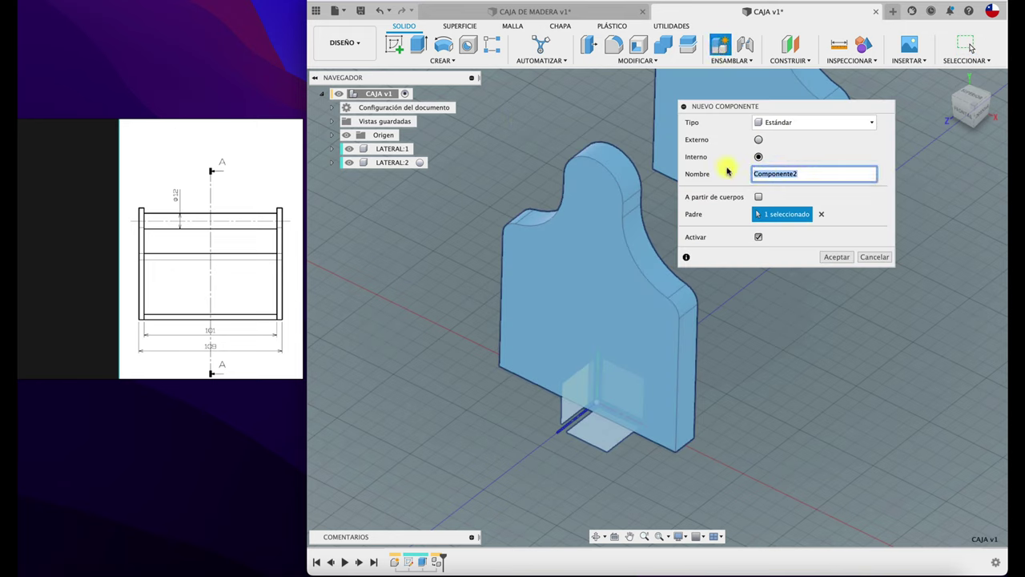
left_click(835, 257)
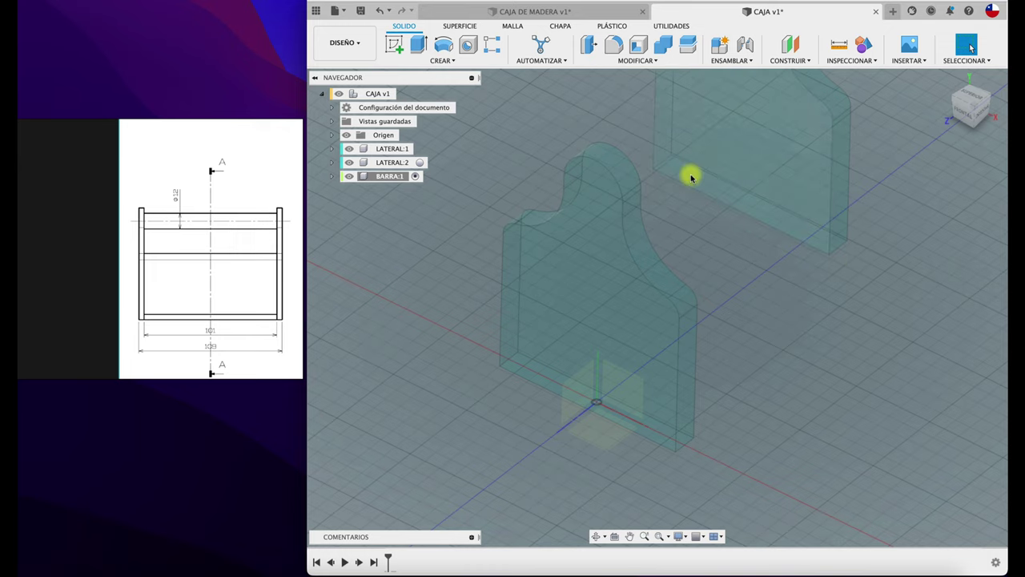
mouse_move(689, 171)
middle_mouse_down("shift")
mouse_move(678, 201)
mouse_move(699, 198)
mouse_move(581, 203)
mouse_move(497, 128)
middle_mouse_up("shift")
left_click(403, 48)
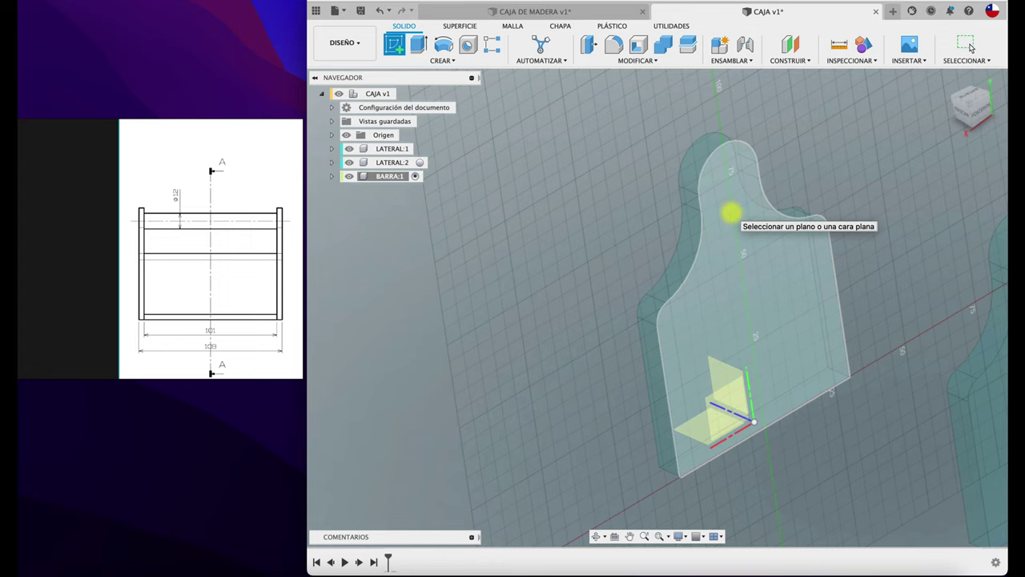
- Sketch a 12 mm centre circle near the top of the side panel face
left_click(732, 212)
key("c")
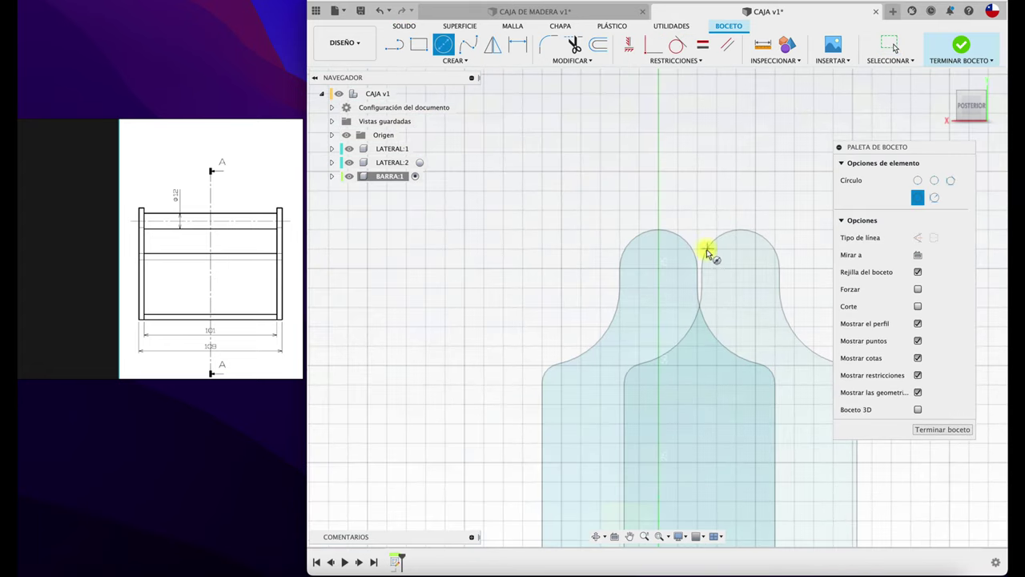
left_click(657, 270)
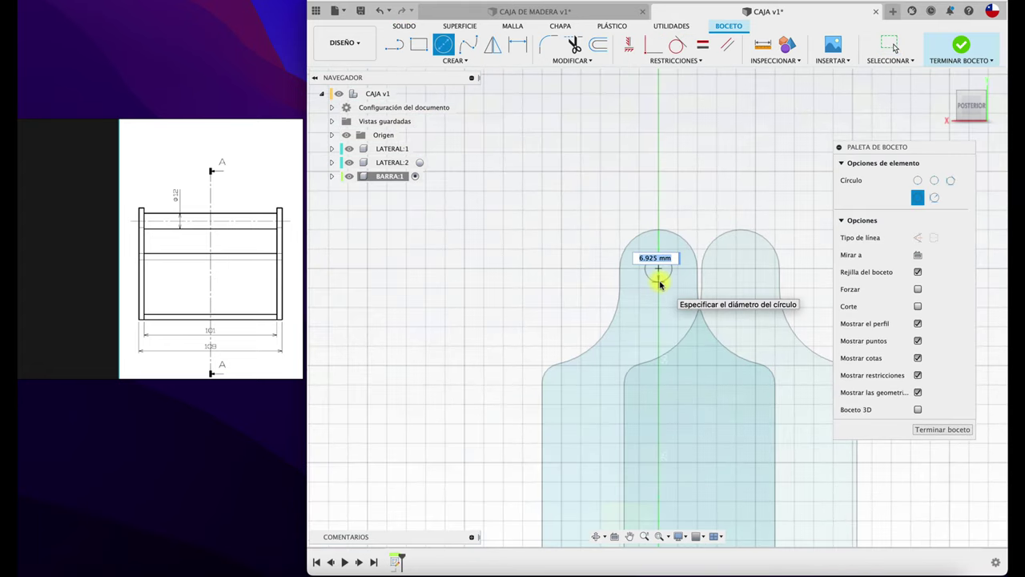
key("Return")
mouse_move(659, 279)
middle_mouse_down("shift")
mouse_move(679, 267)
mouse_move(675, 229)
middle_mouse_up("shift")
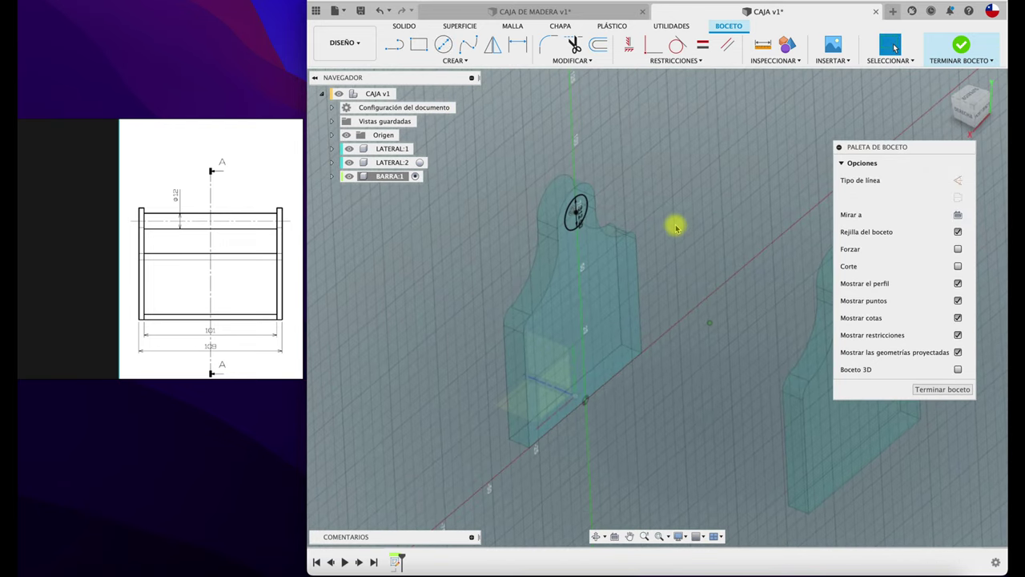
- Extrude the circle 101 mm into a cylindrical bar as a new body
key("e")
left_click(575, 216)
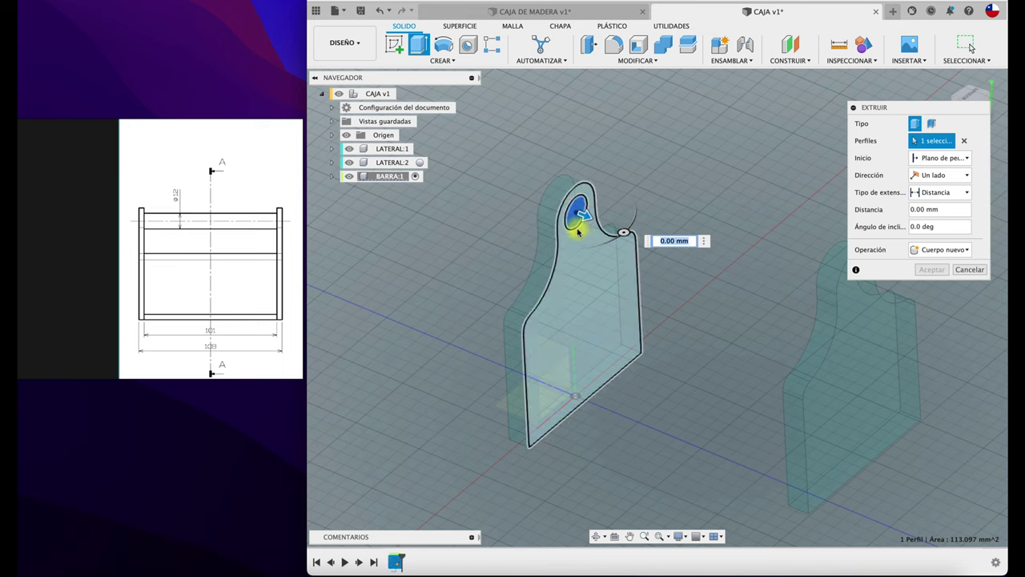
left_click_drag(585, 218, 734, 278)
type("10")
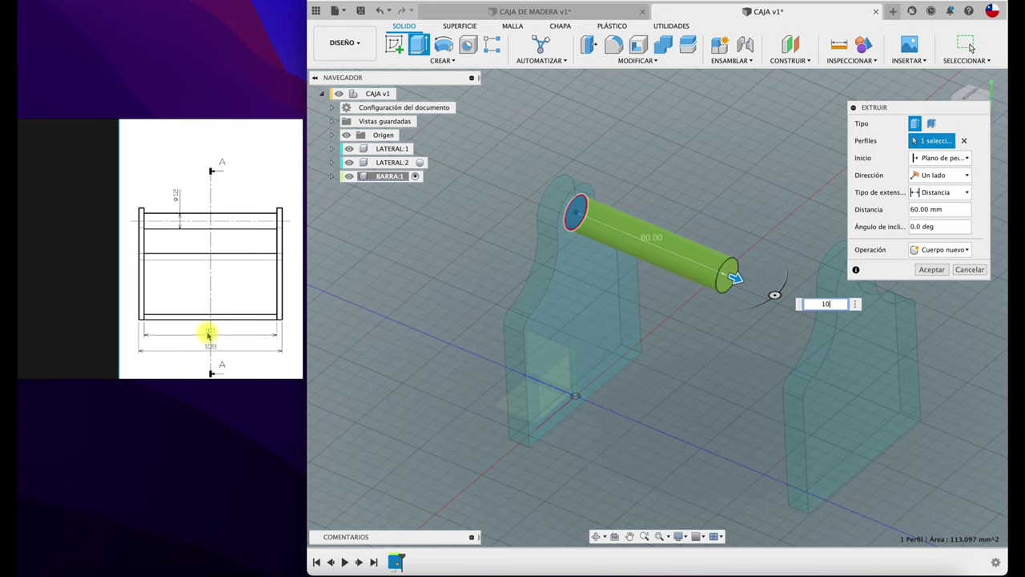
type("1")
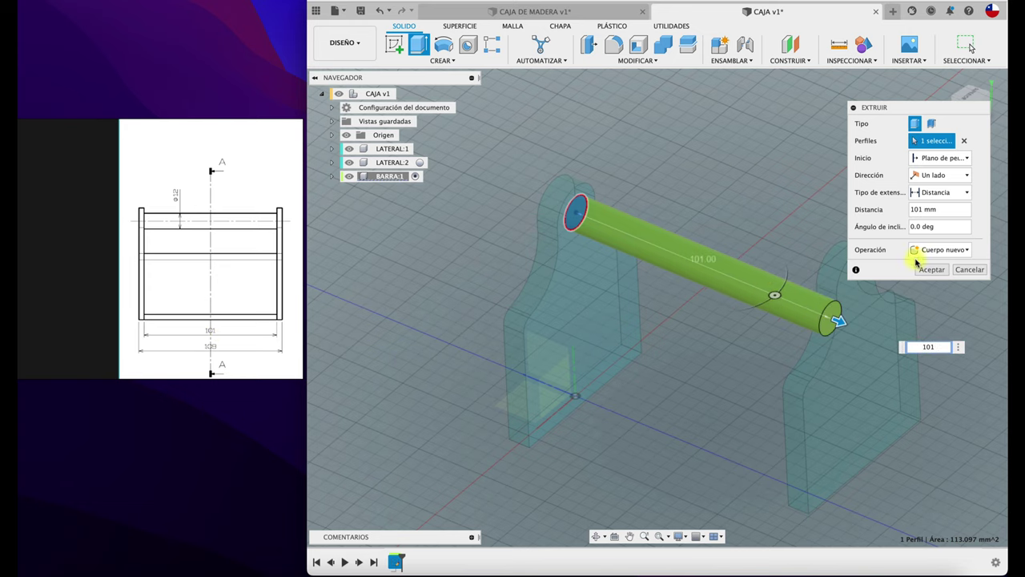
left_click(931, 269)
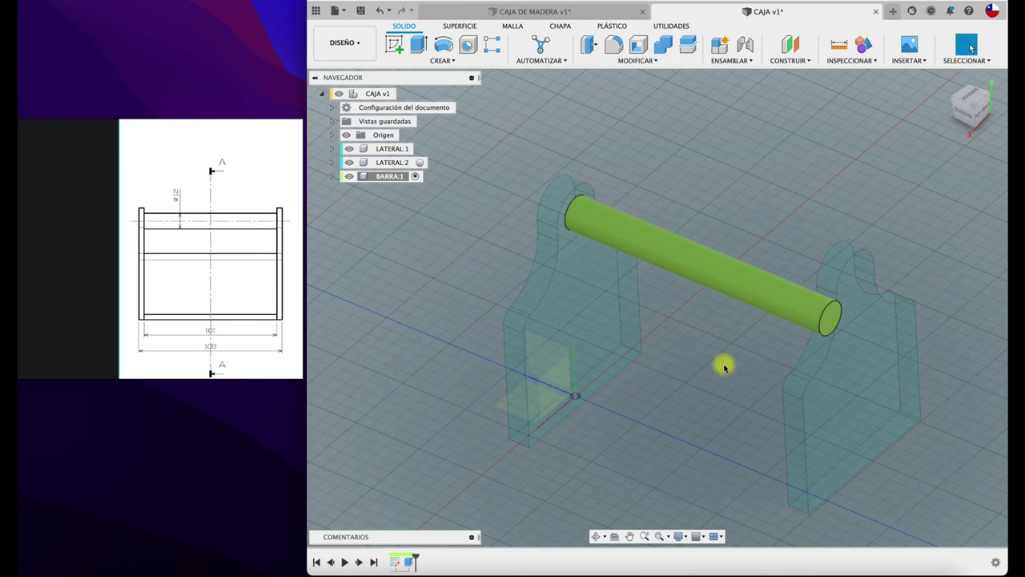
- Activate CAJA v1, test-drag the bar and side panels, then undo the moves
left_click(381, 94)
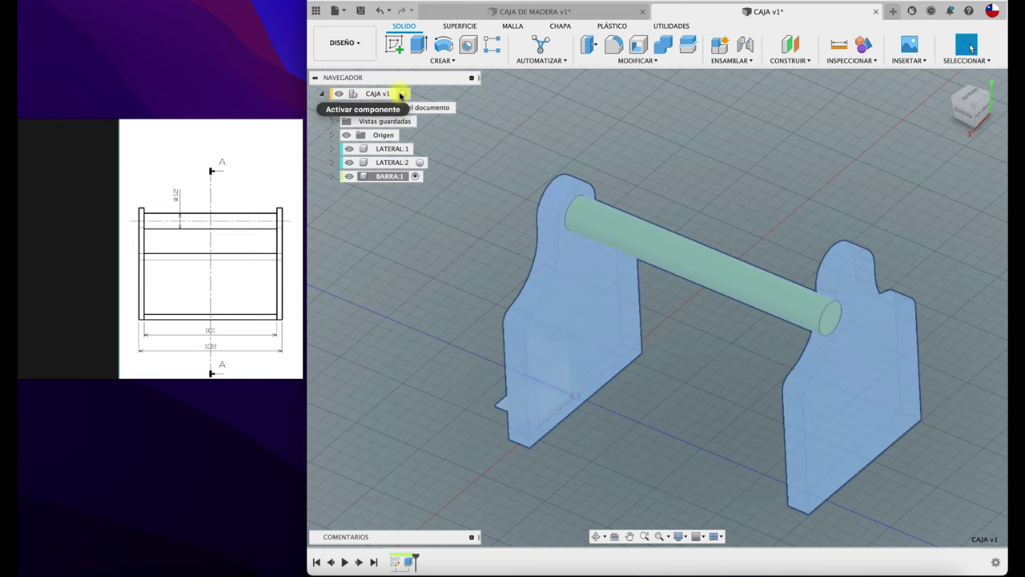
left_click(403, 94)
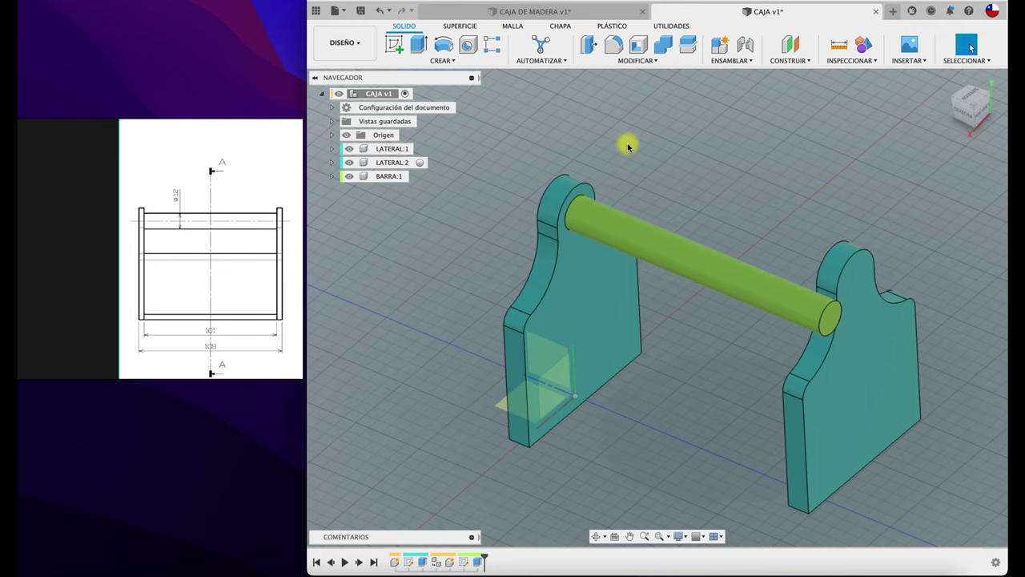
left_click_drag(729, 291, 808, 210)
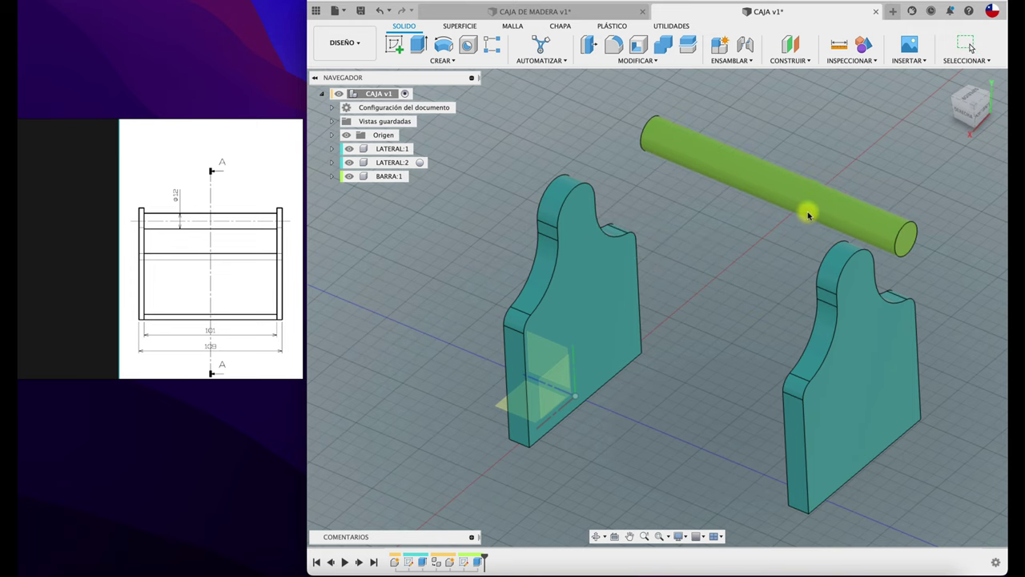
left_click_drag(595, 314, 440, 242)
left_click_drag(905, 404, 973, 353)
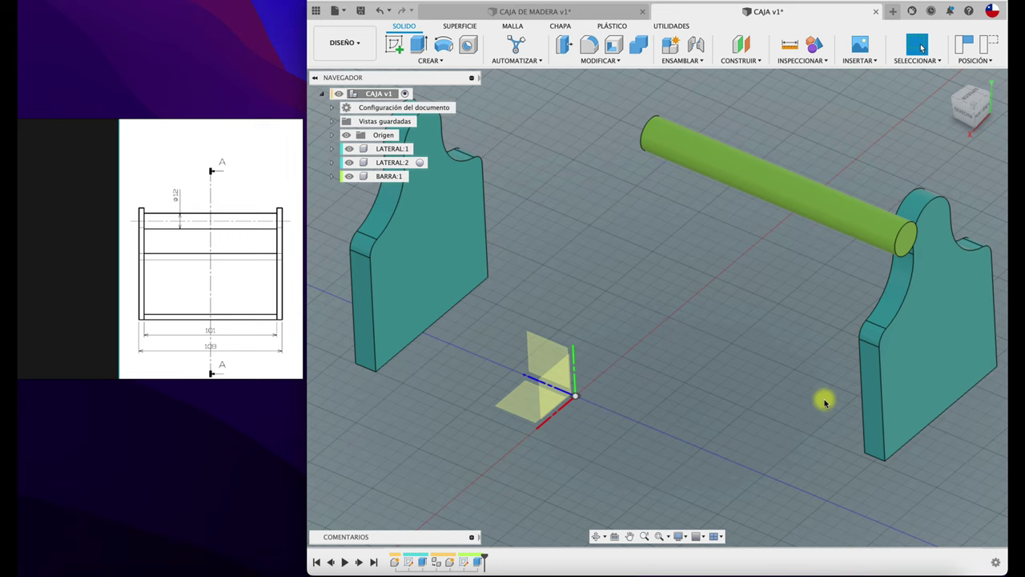
key("super+z")
key("super+z")
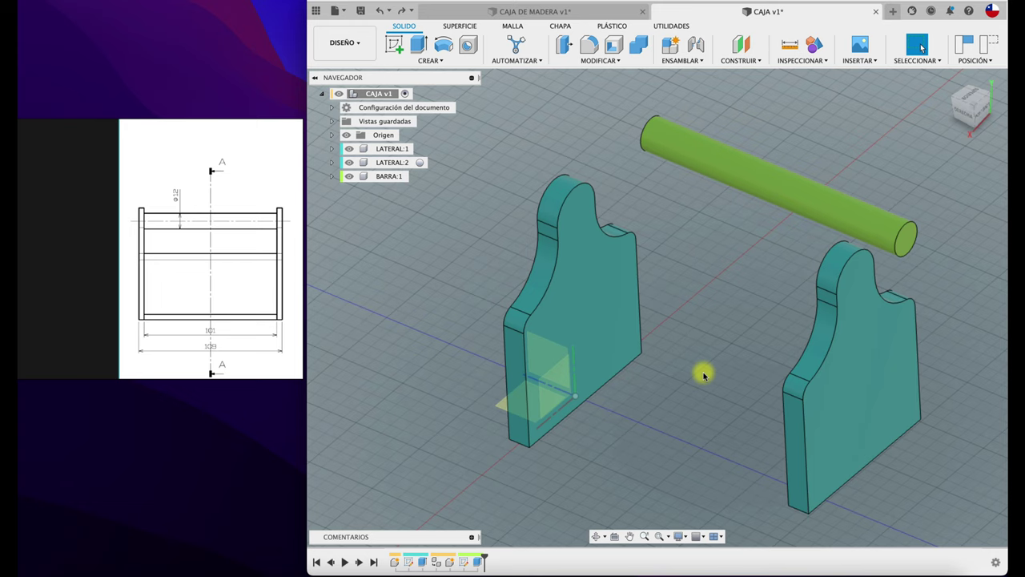
key("super+z")
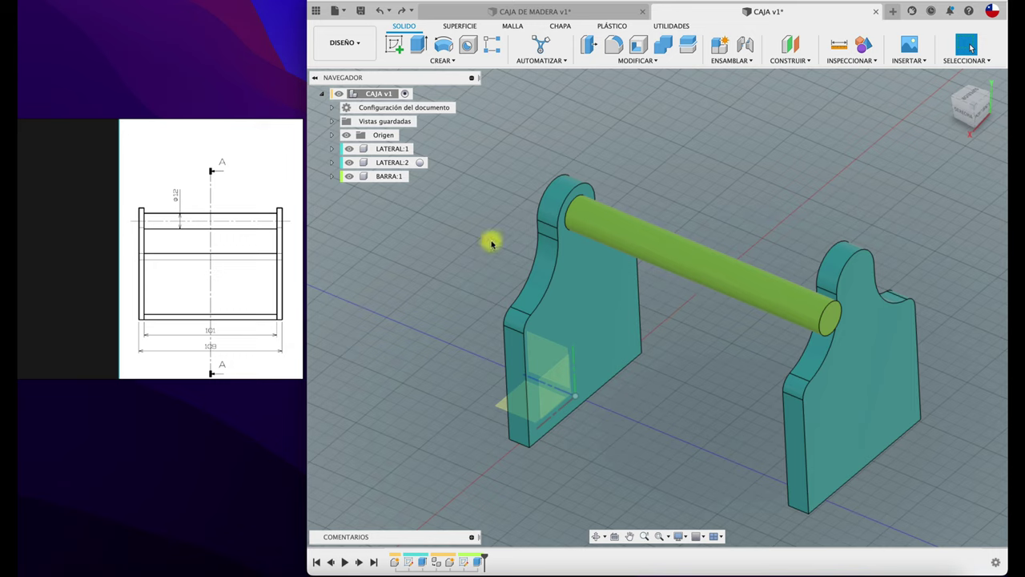
- Make LATERAL:1 Fijo, then nudge LATERAL:2 slightly away from the bar
left_click(618, 314)
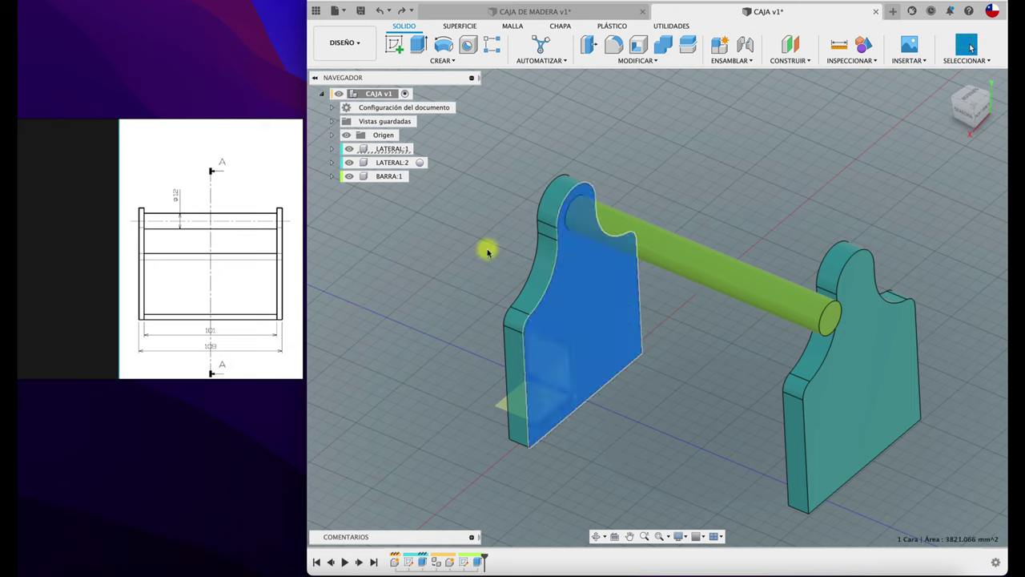
left_click(395, 149)
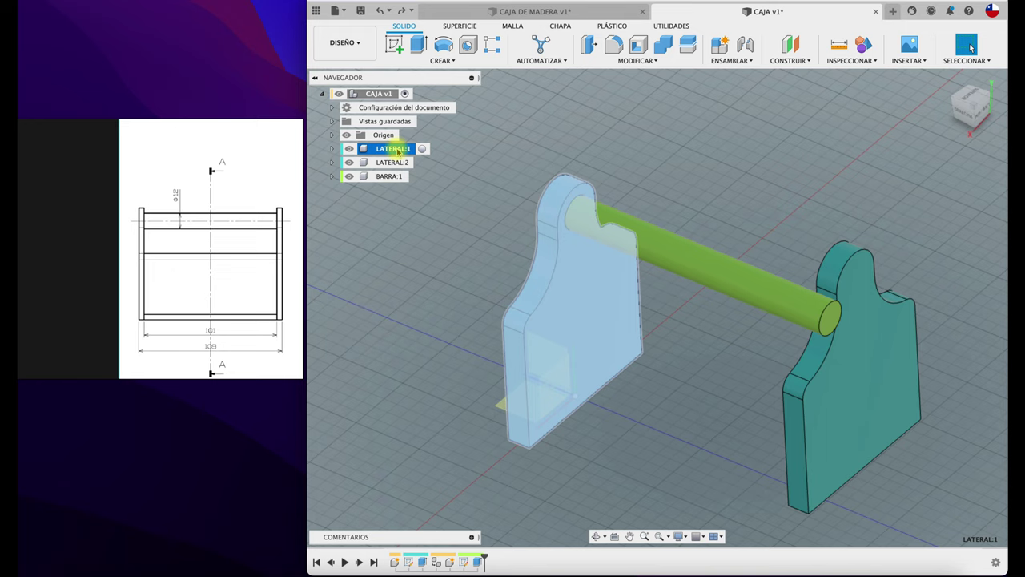
right_click(397, 152)
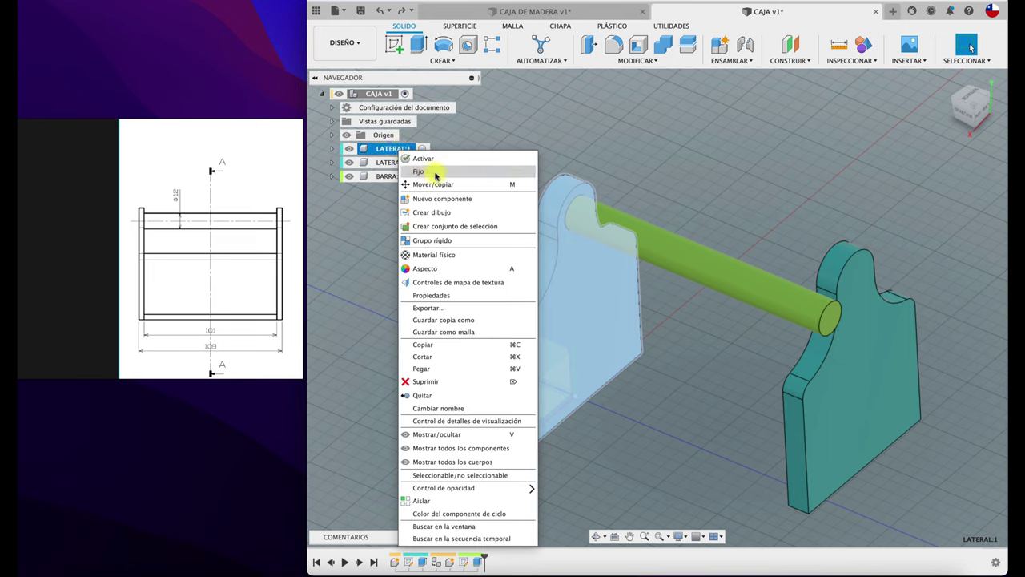
left_click(437, 173)
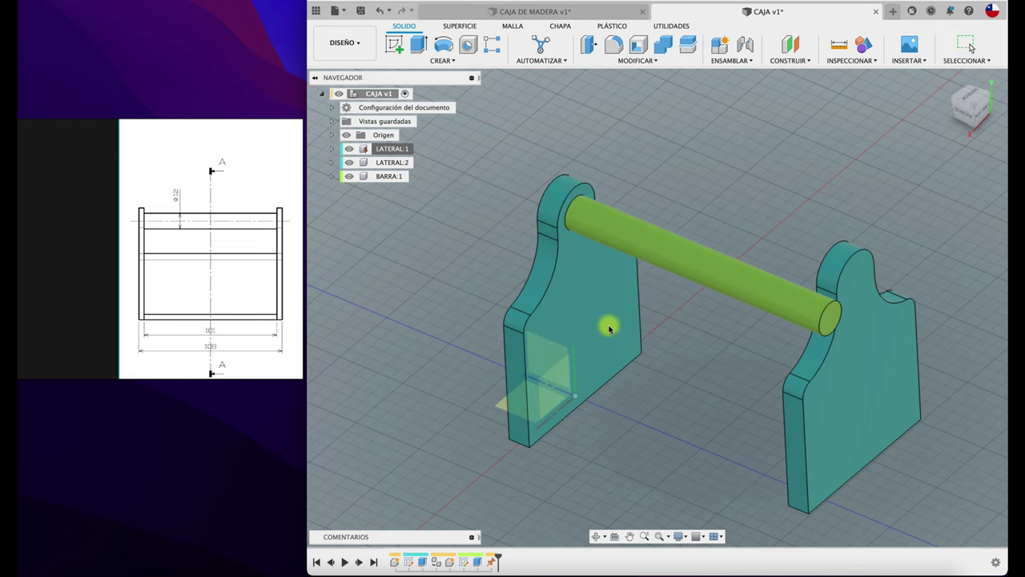
left_click_drag(652, 254, 769, 224)
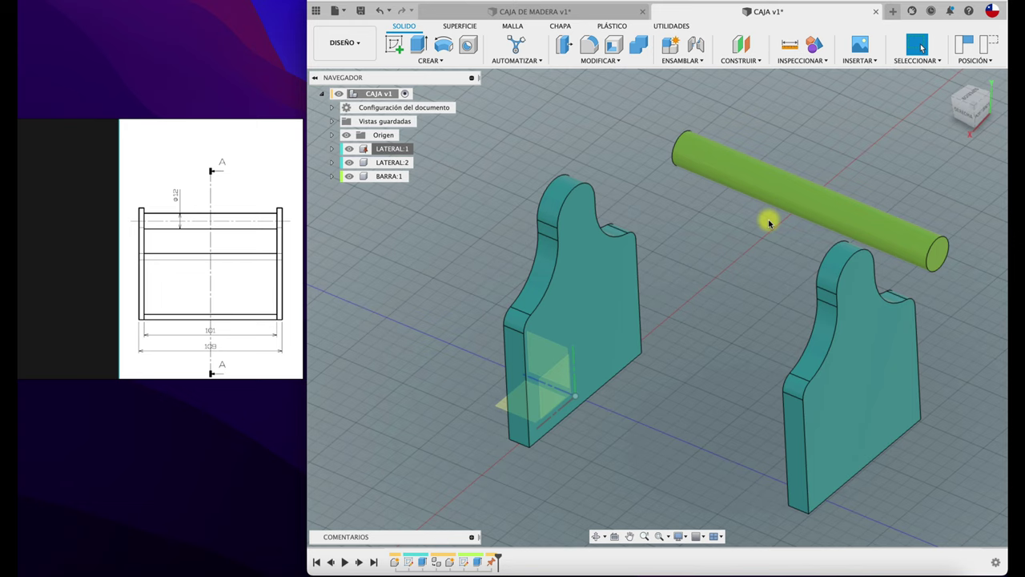
key("ctrl+z")
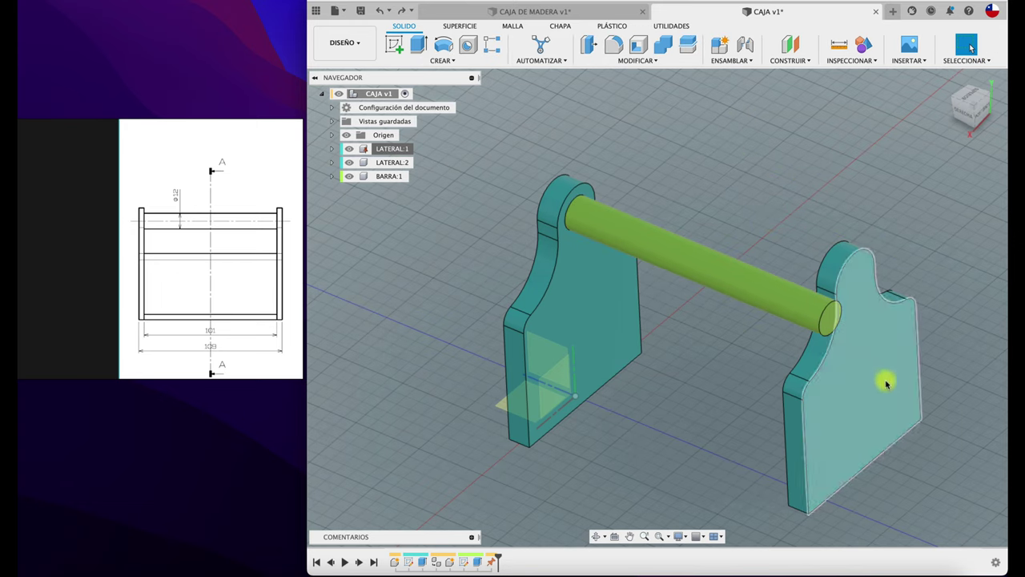
left_click_drag(881, 377, 906, 360)
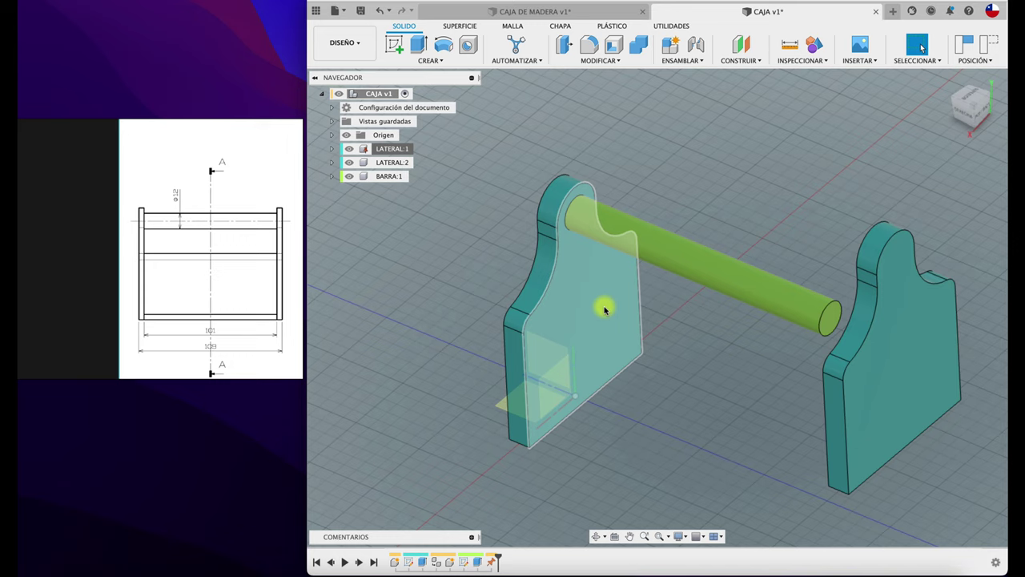
- Create a trial rigid as-built joint between BARRA:1 and LATERAL:1, then undo it
left_click(686, 62)
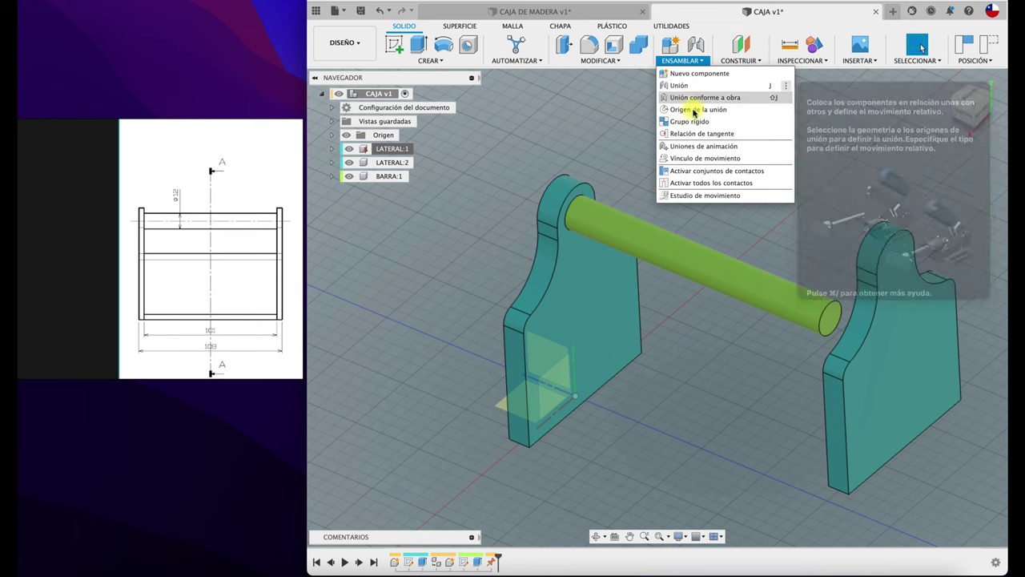
left_click(694, 97)
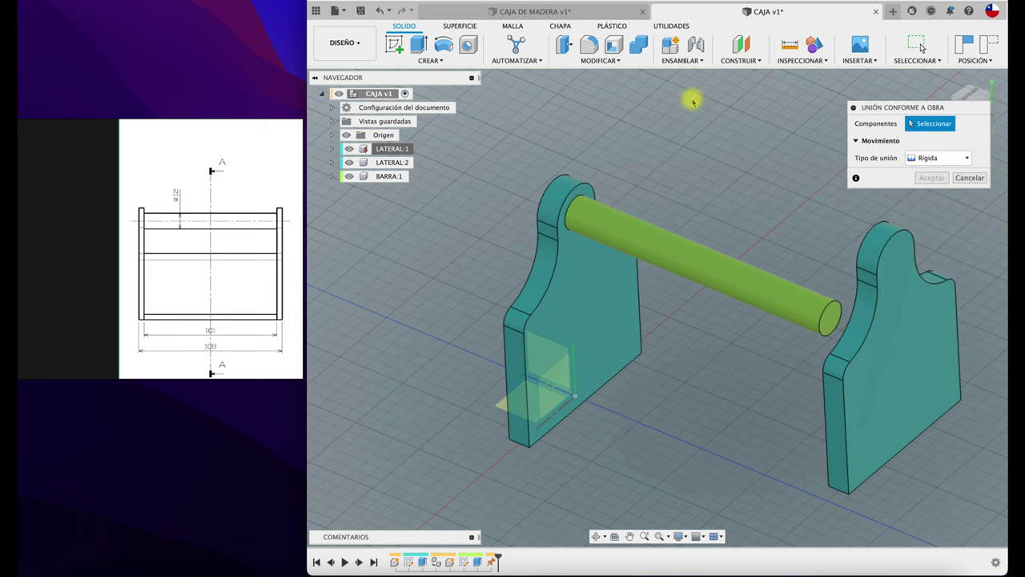
left_click(669, 253)
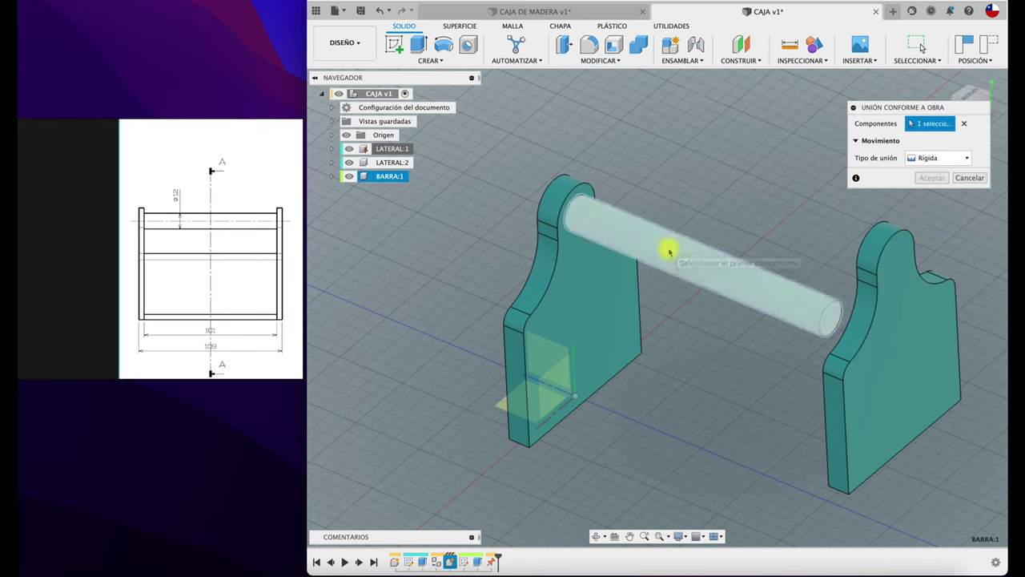
left_click(601, 283)
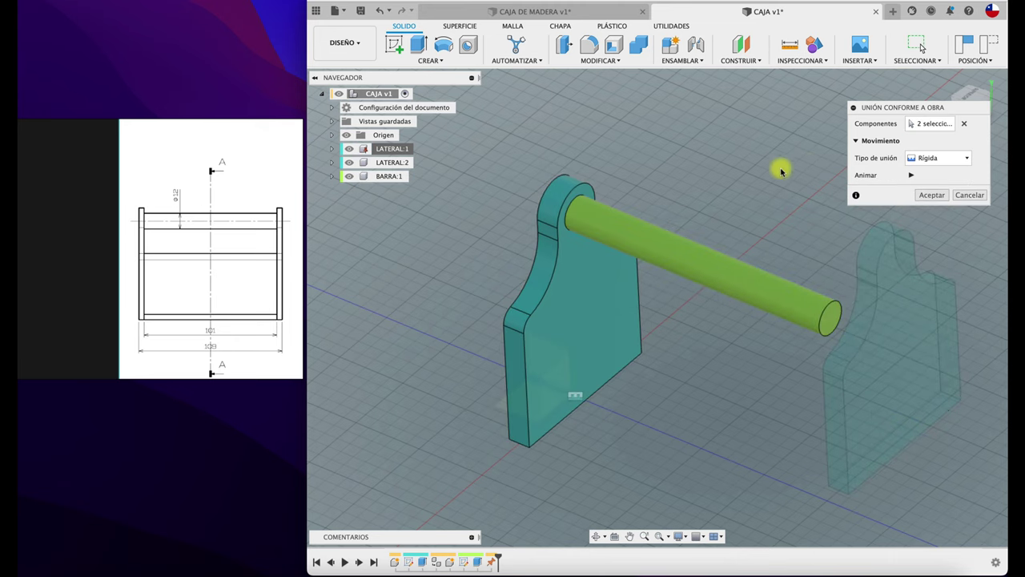
left_click(910, 177)
left_click(926, 200)
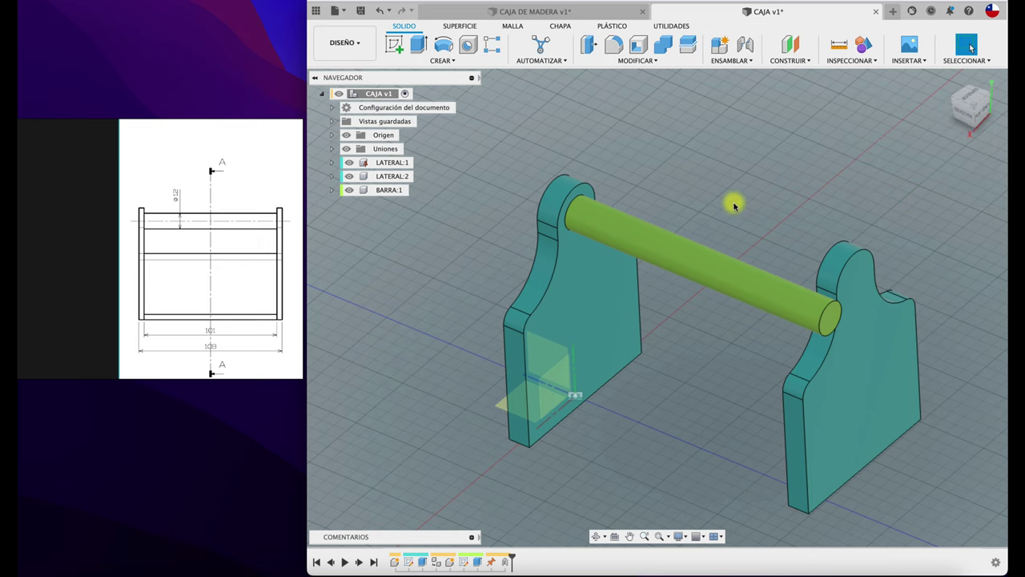
middle_click_drag(734, 205, 733, 205, "shift")
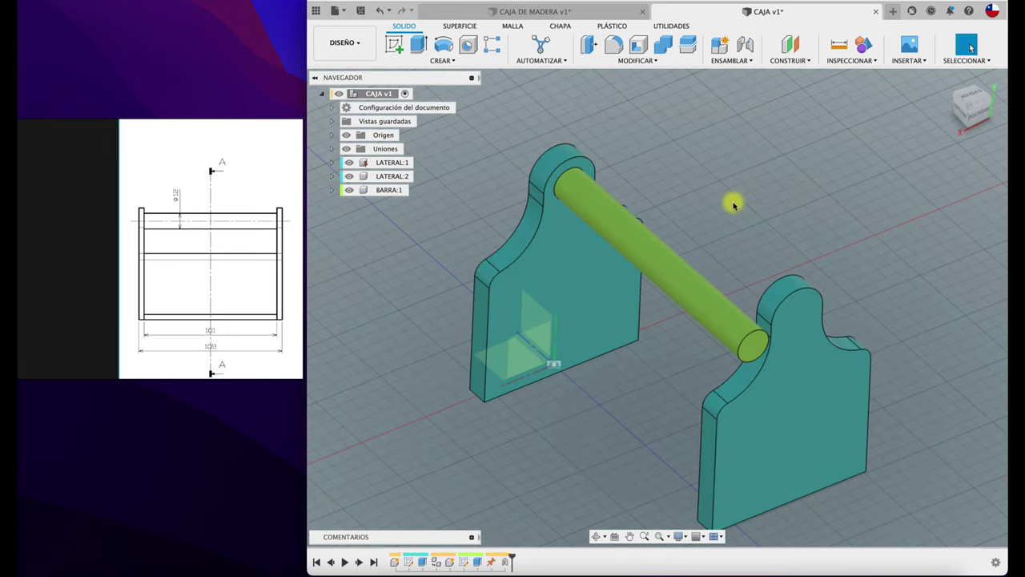
key("ctrl+z")
key("ctrl+z")
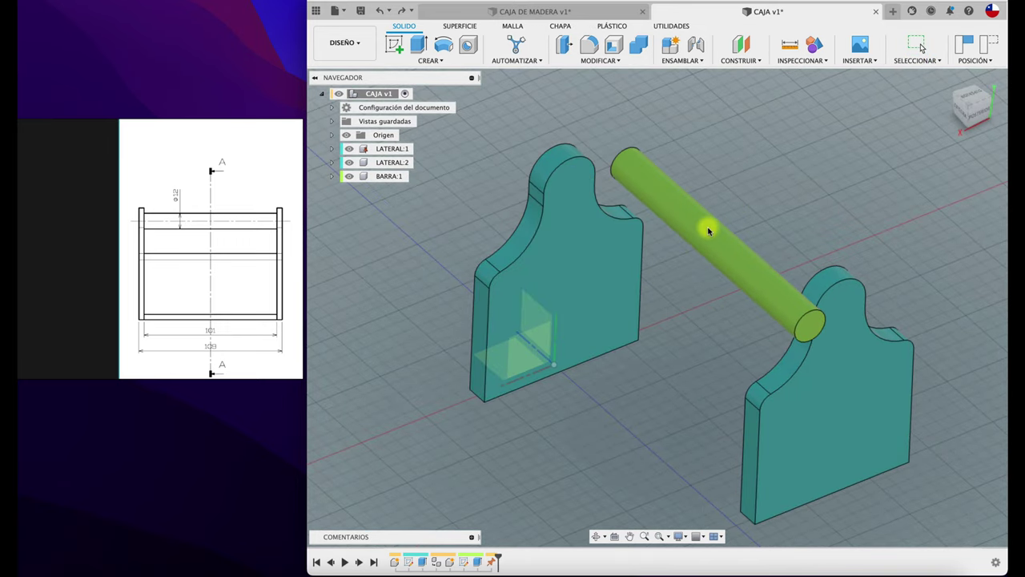
middle_click_drag(774, 147, 764, 137, "shift")
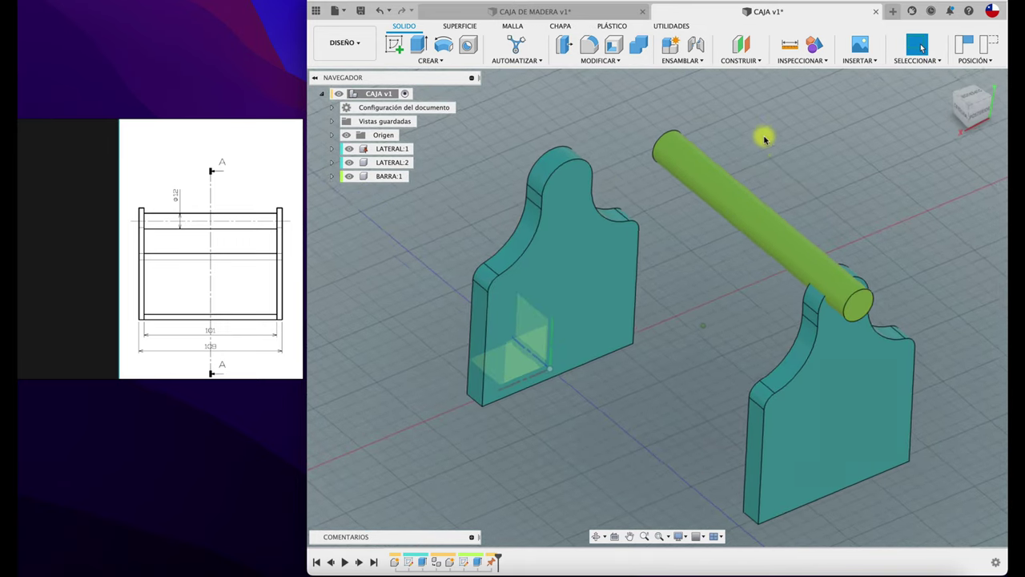
- Joint the bar's end centre to the hole centre at the top of LATERAL:1
left_click(681, 60)
left_click(685, 85)
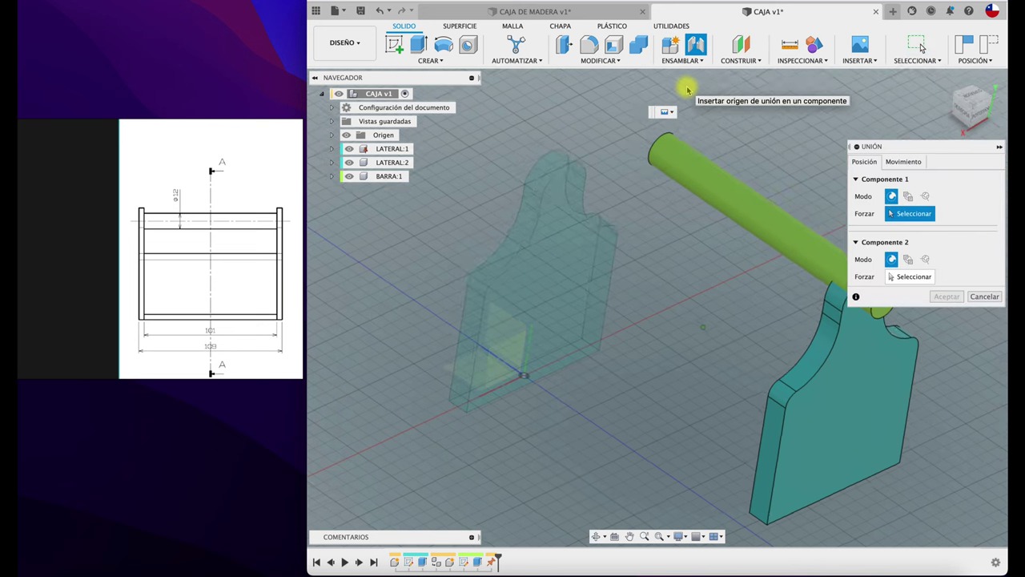
middle_click_drag(687, 89, 682, 80, "shift")
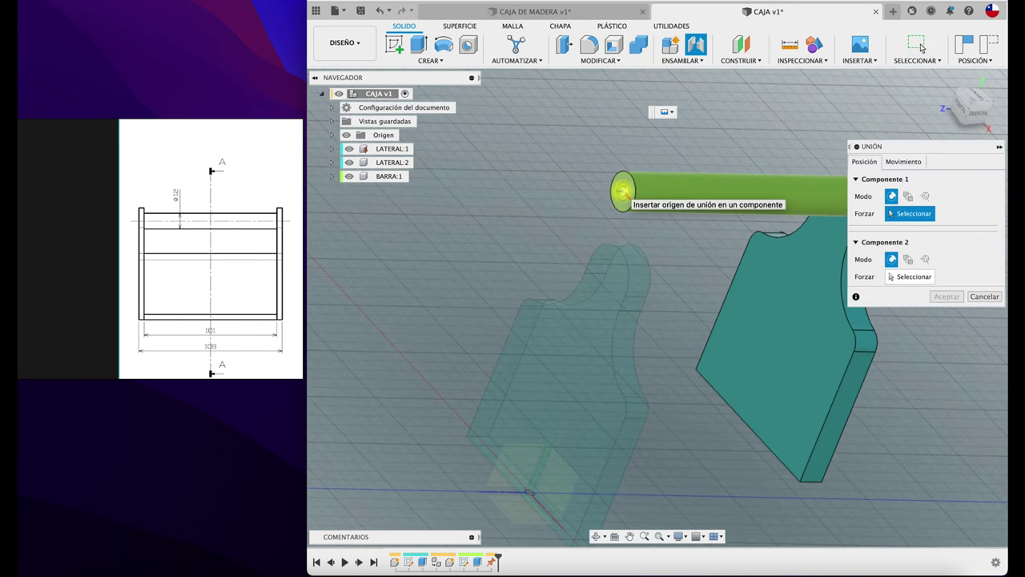
left_click(623, 193)
middle_click_drag(622, 194, 536, 244, "shift")
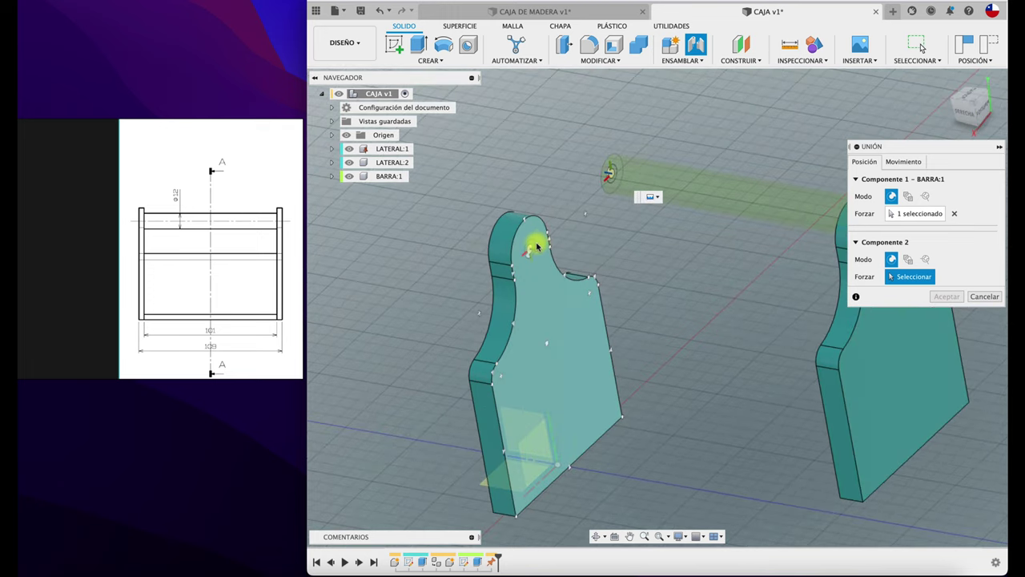
left_click(530, 252)
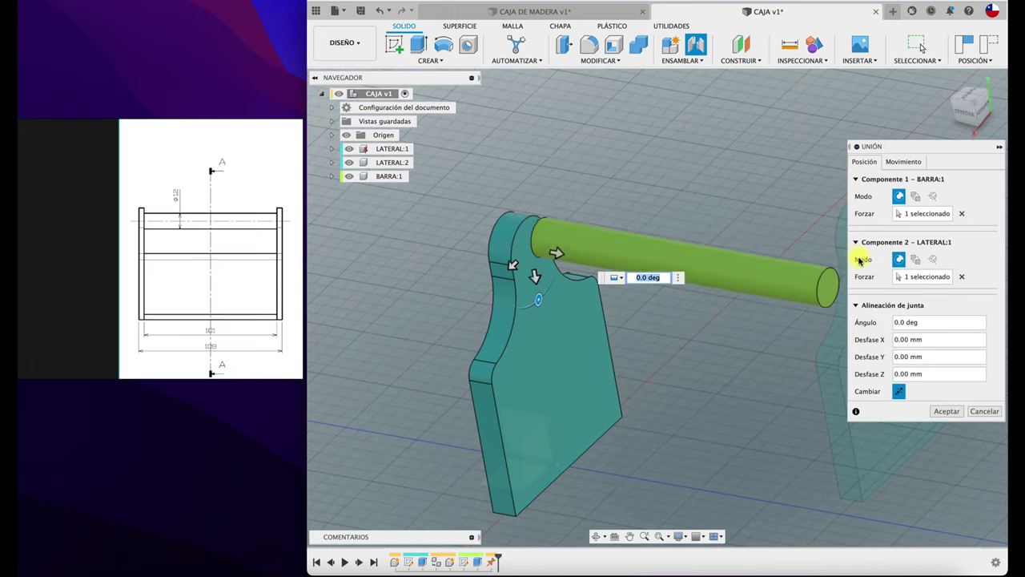
left_click(904, 161)
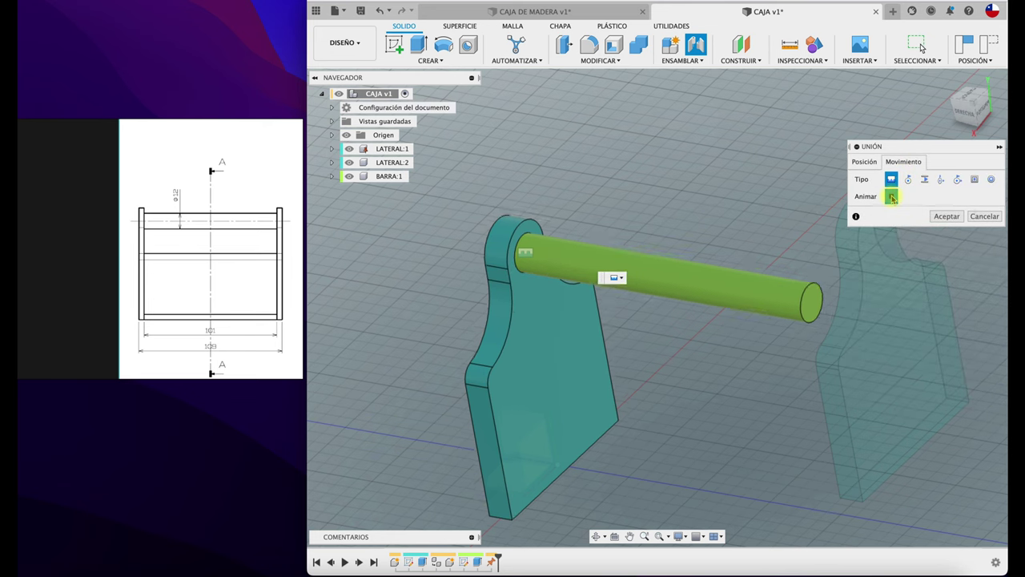
left_click(948, 215)
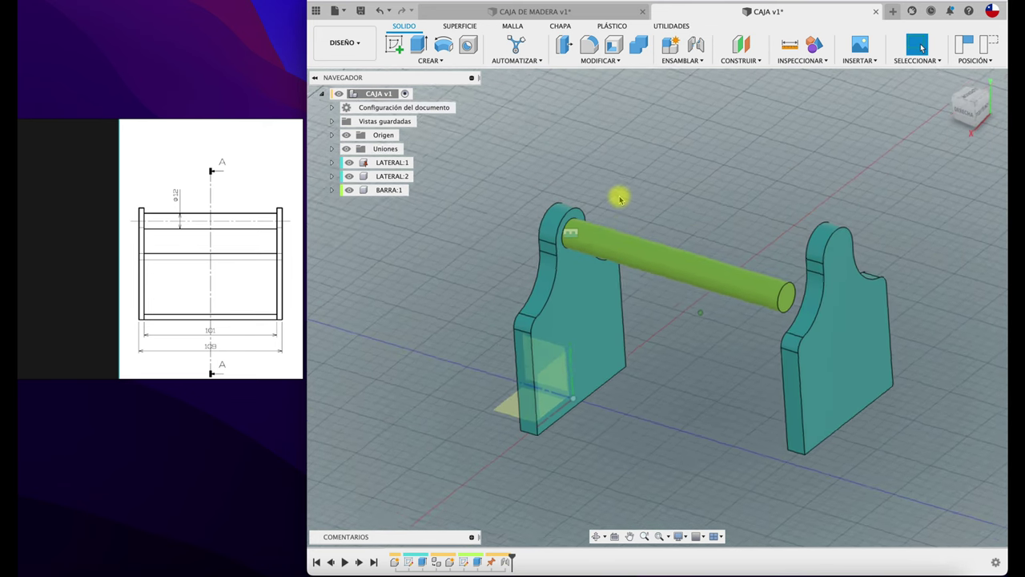
- Shift the far side panel relative to the newly seated bar
scroll(619, 199, "left", 5, "shift")
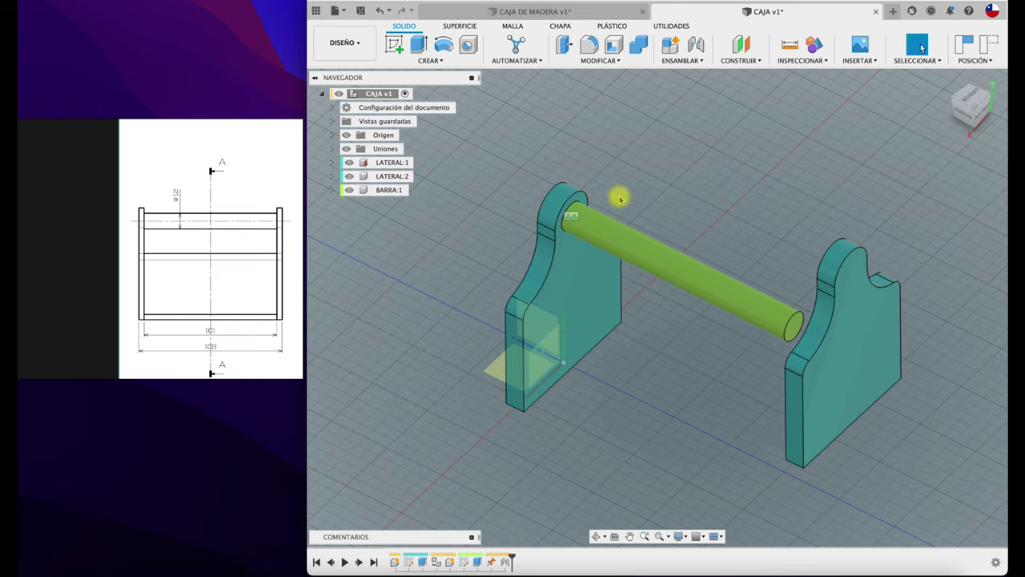
scroll(619, 199, "left", 2, "shift")
scroll(619, 199, "left", 2, "shift")
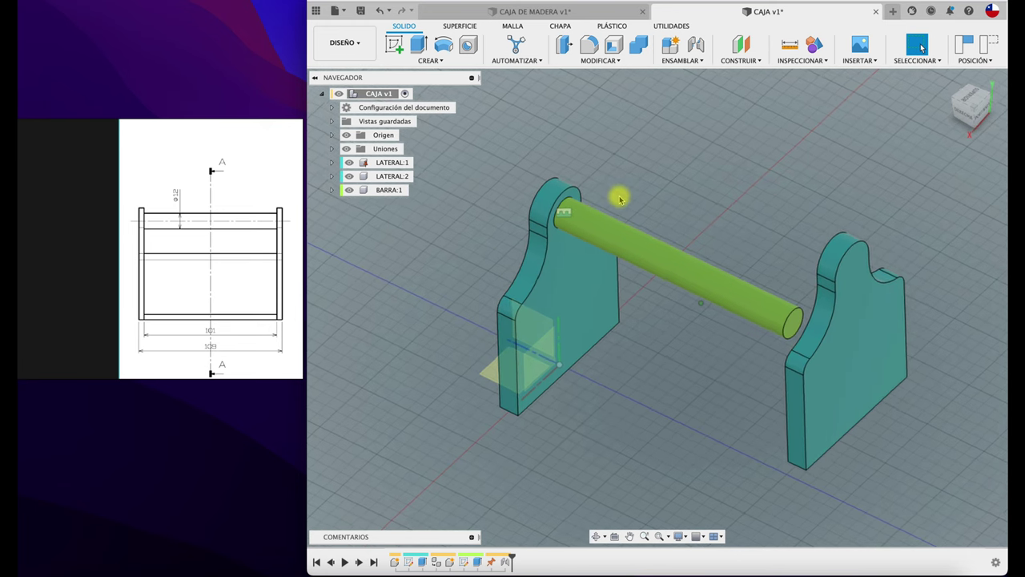
scroll(619, 199, "left", 3, "shift")
scroll(619, 198, "left", 2, "shift")
scroll(619, 199, "left", 3, "shift")
scroll(628, 200, "left", 3, "shift")
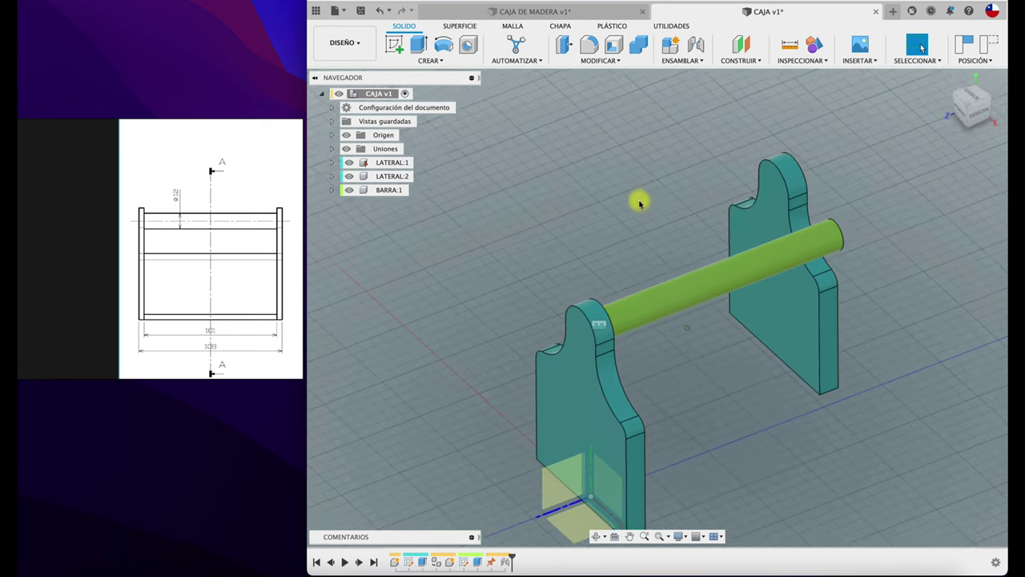
scroll(681, 214, "left", 3, "shift")
left_click_drag(687, 222, 686, 267)
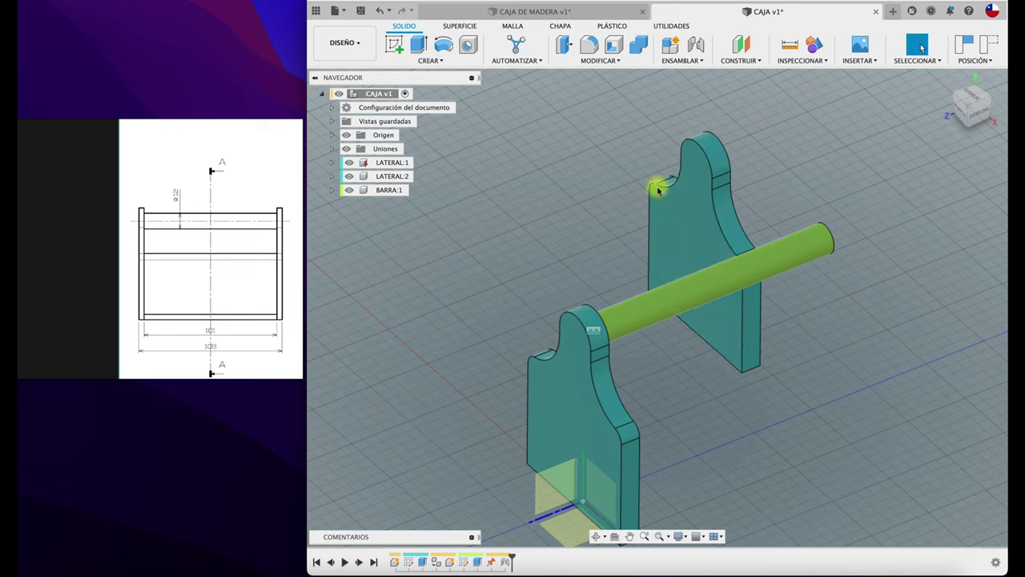
- Joint LATERAL:2 to the free end of BARRA:1 so the bar spans both panels
key("j")
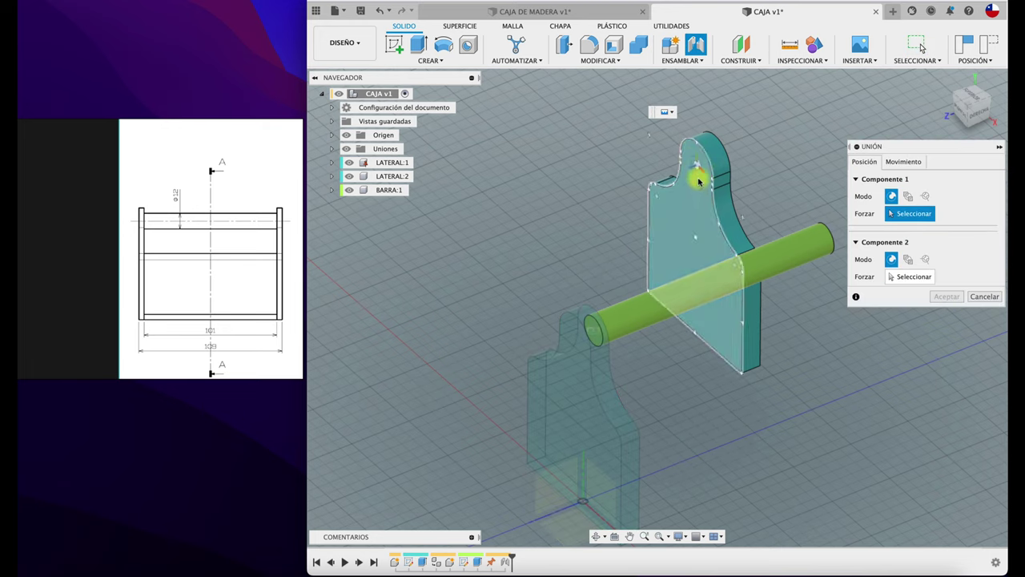
left_click(699, 168)
middle_click_drag(686, 161, 705, 224, "shift")
left_click(709, 218)
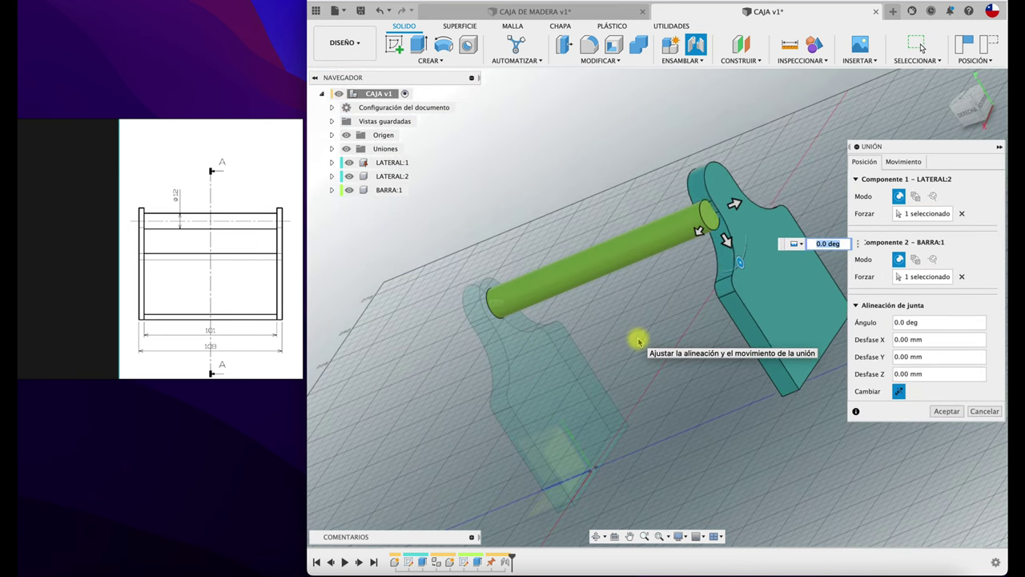
left_click(890, 162)
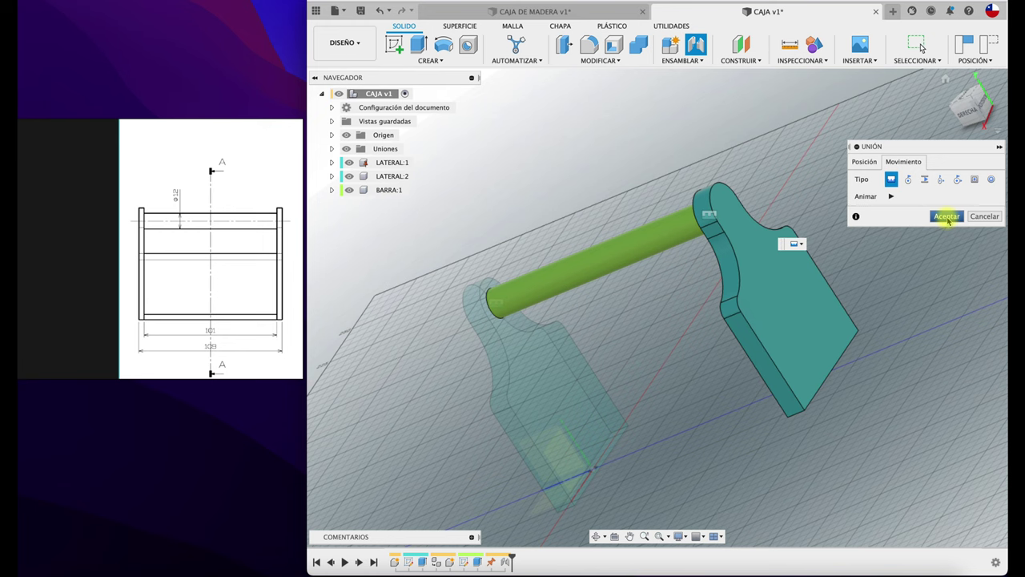
left_click(947, 216)
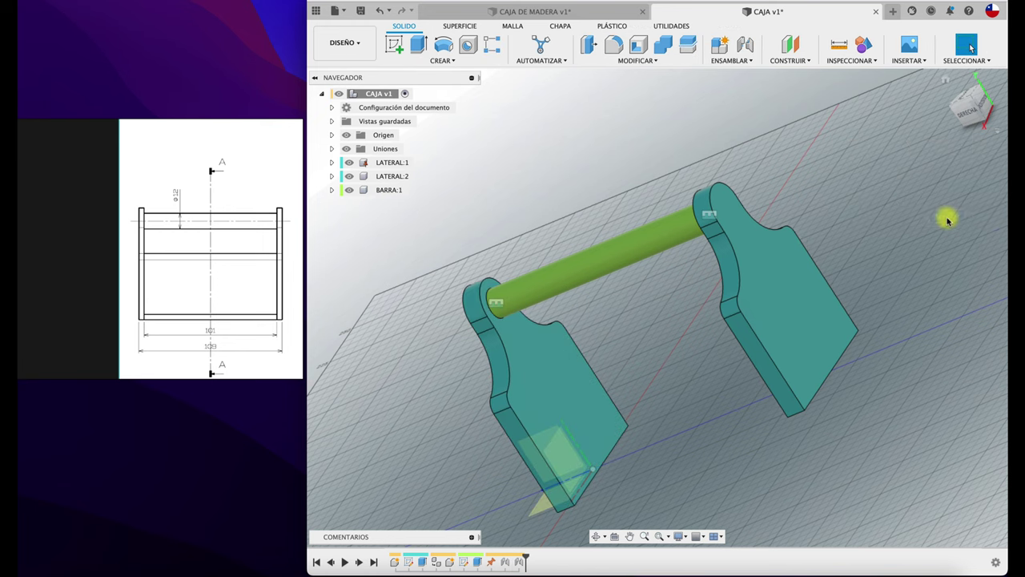
mouse_move(555, 206)
middle_mouse_down("shift")
mouse_move(484, 239)
mouse_move(395, 253)
middle_mouse_up("shift")
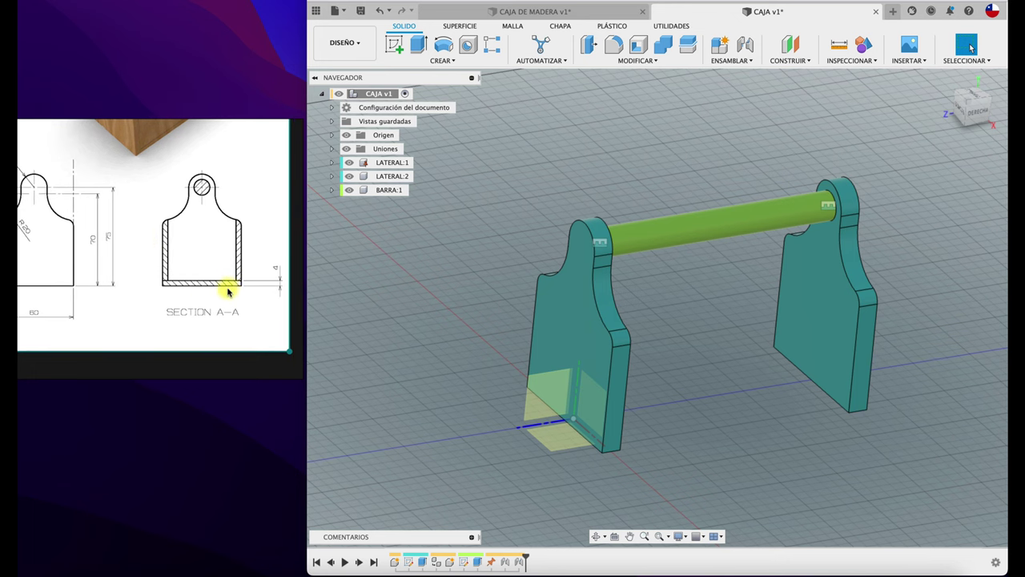
- Create a new component named BASE
mouse_move(409, 325)
middle_mouse_down("shift")
mouse_move(400, 133)
mouse_move(384, 104)
mouse_move(619, 89)
mouse_move(689, 64)
middle_mouse_up("shift")
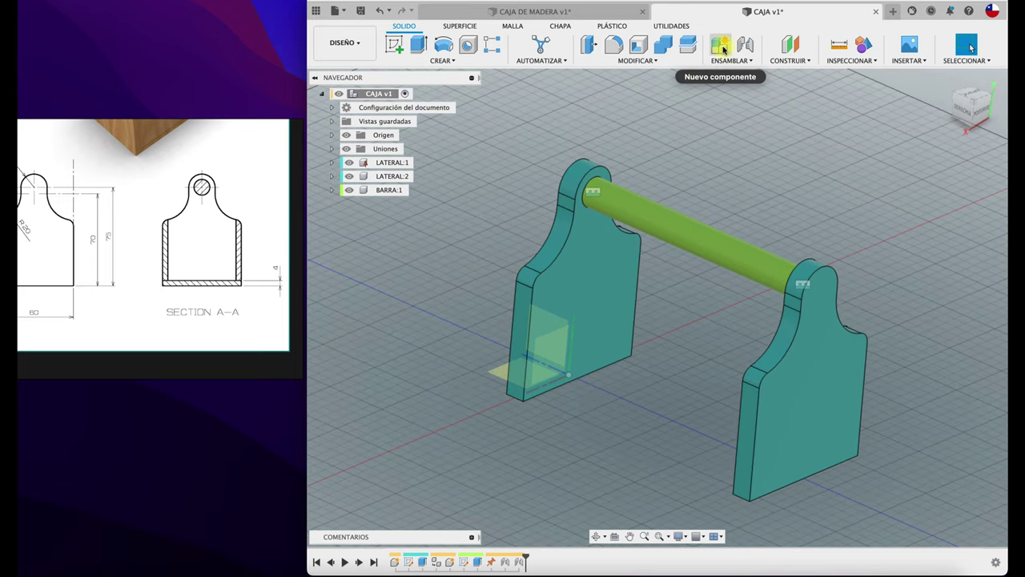
left_click(720, 44)
left_click_drag(823, 178, 771, 173)
type("BASE")
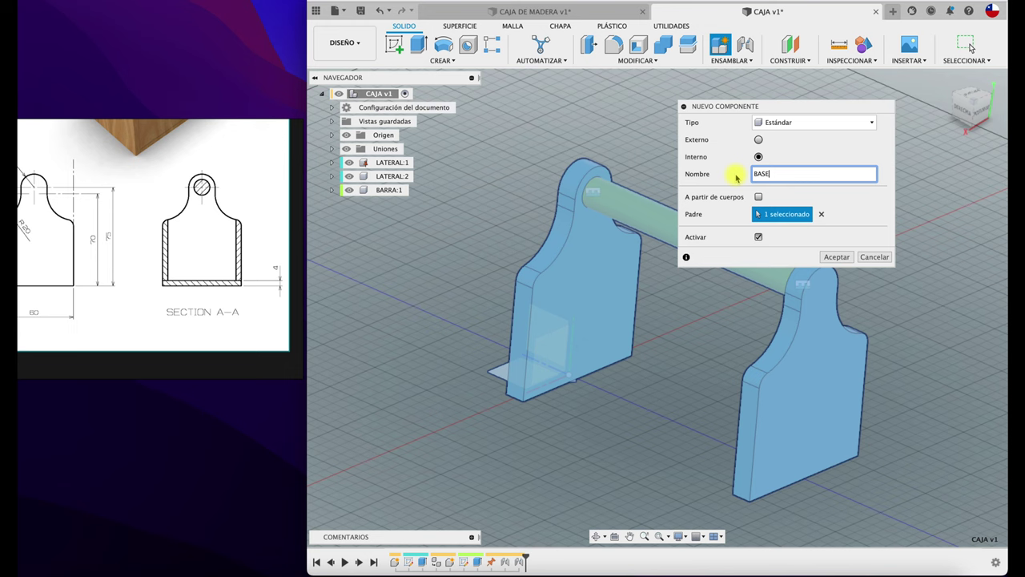
left_click(829, 259)
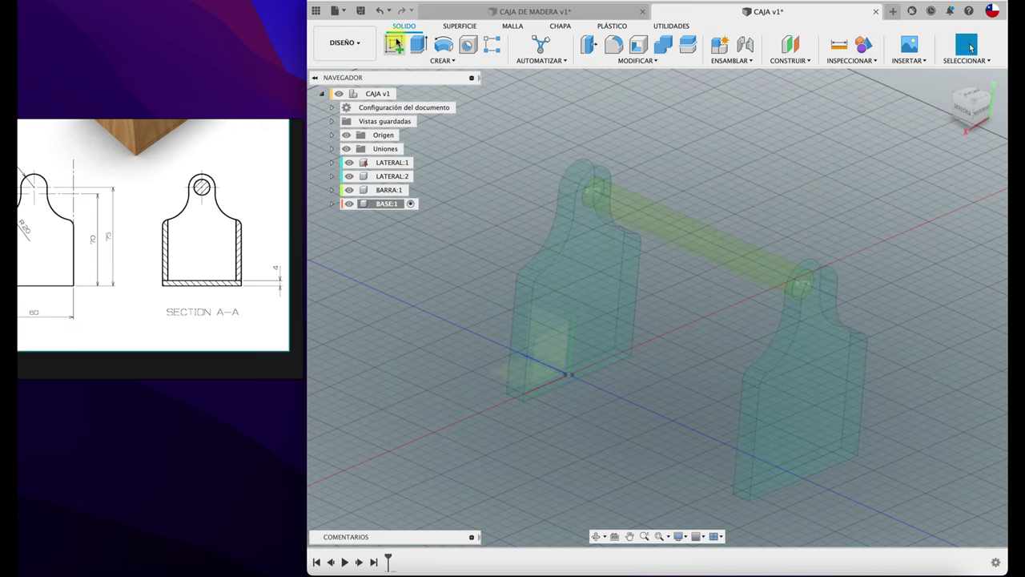
- Start a sketch in BASE on the side panel's face
left_click(395, 43)
left_click(552, 336)
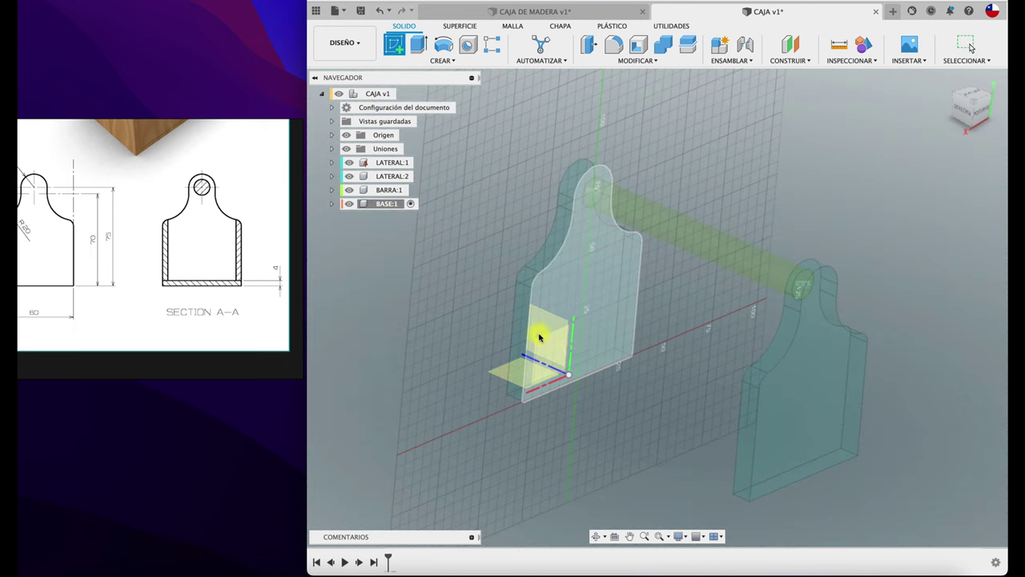
left_click(613, 331)
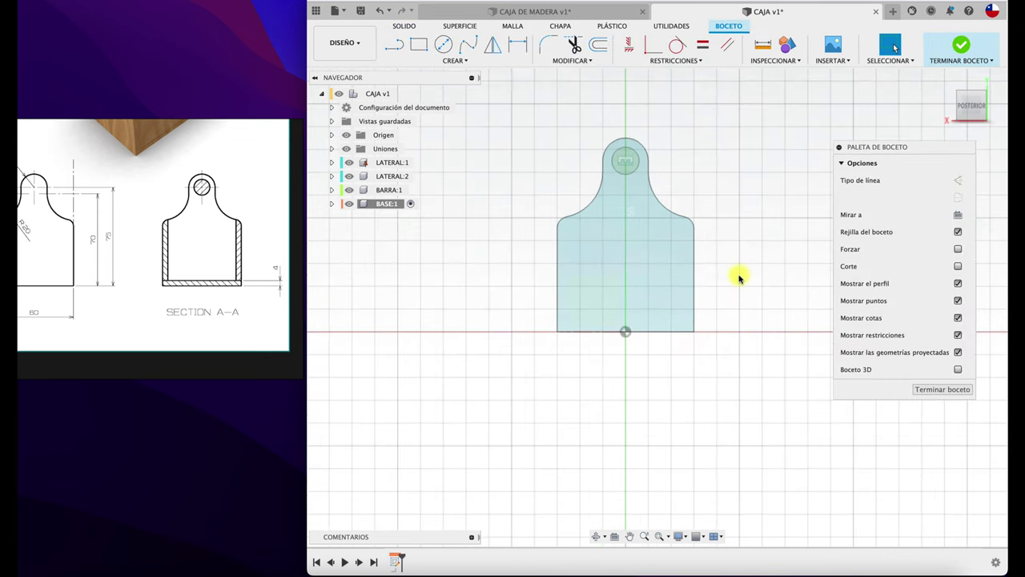
scroll(739, 278, "up", 3)
- Draw a strip along the panel's bottom edge and dimension its thickness to 4 mm
left_click(417, 45)
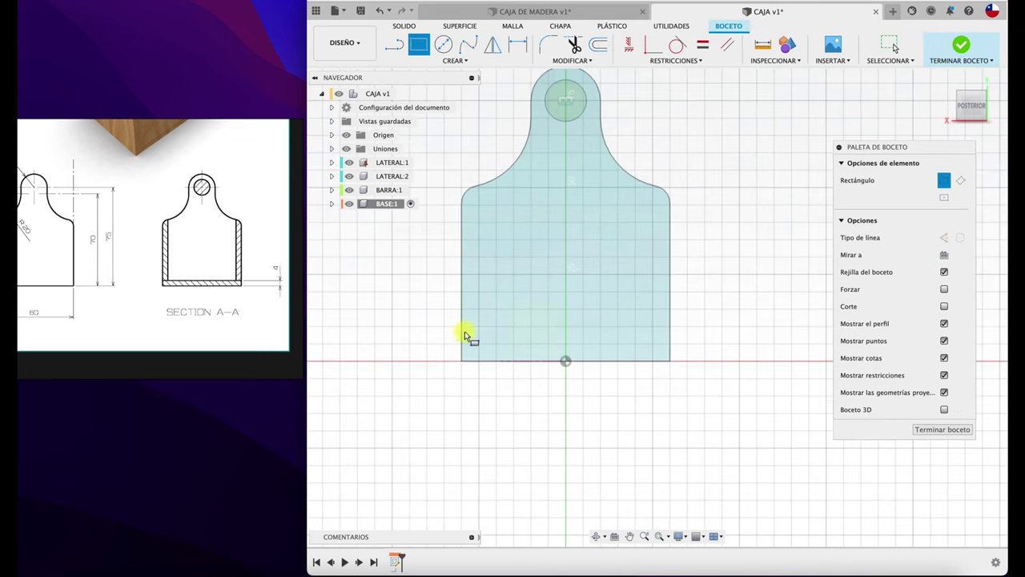
left_click(462, 362)
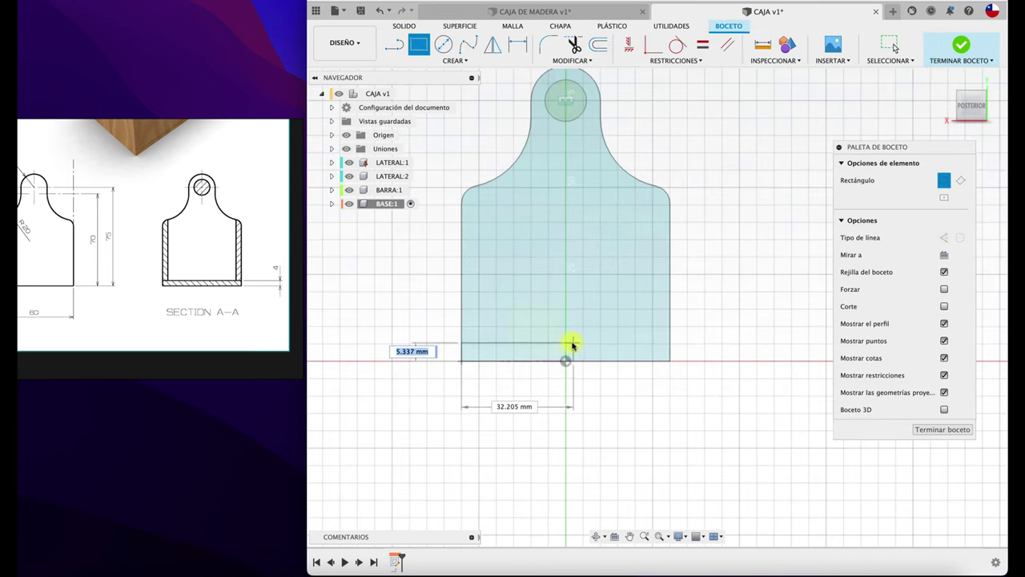
left_click(666, 343)
key("Escape")
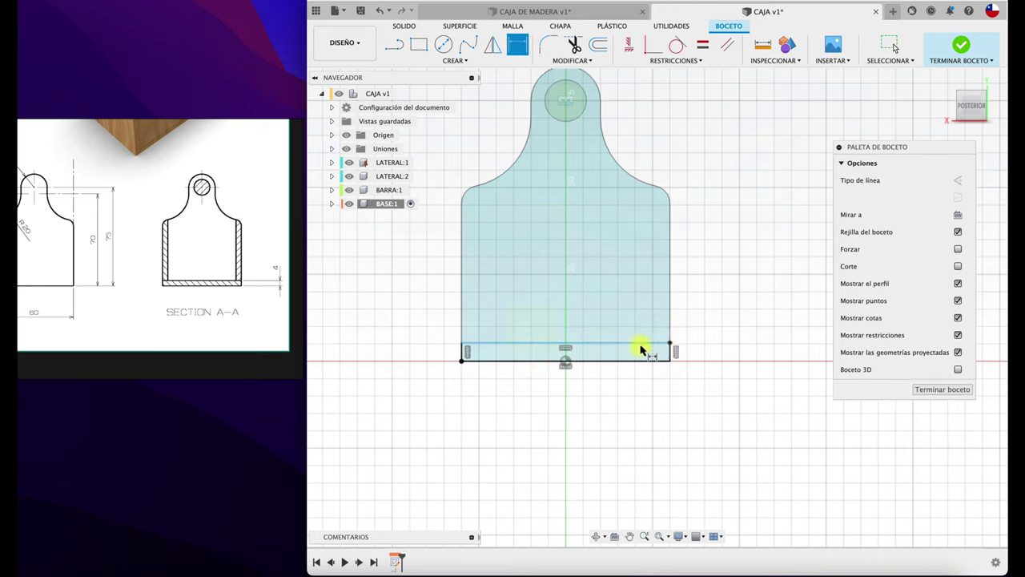
left_click(635, 346)
left_click(661, 360, "shift")
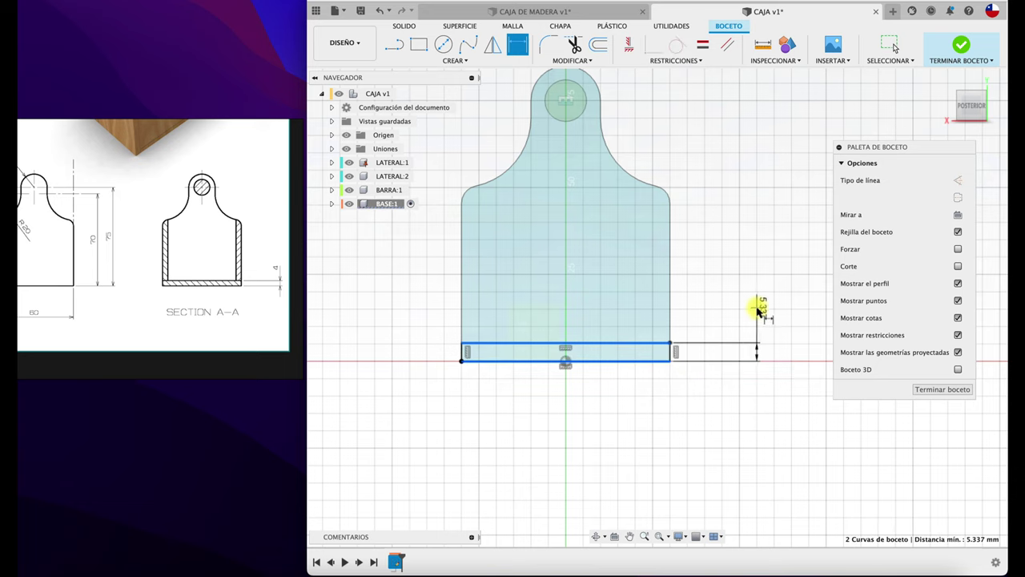
left_click(747, 302)
type("4")
key("Return")
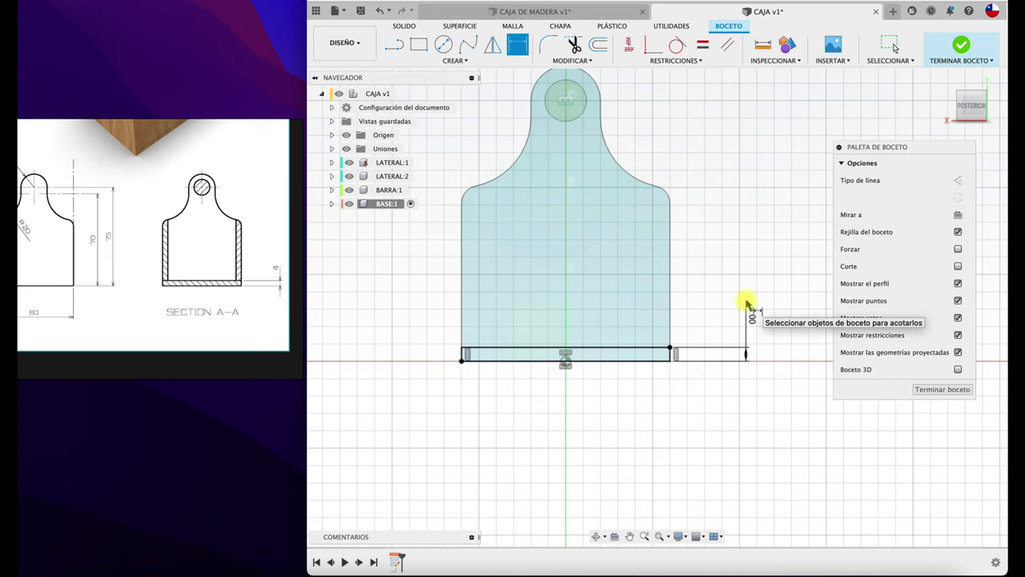
scroll(748, 302, "up", 1)
- Finish the BASE strip sketch
left_click(917, 390)
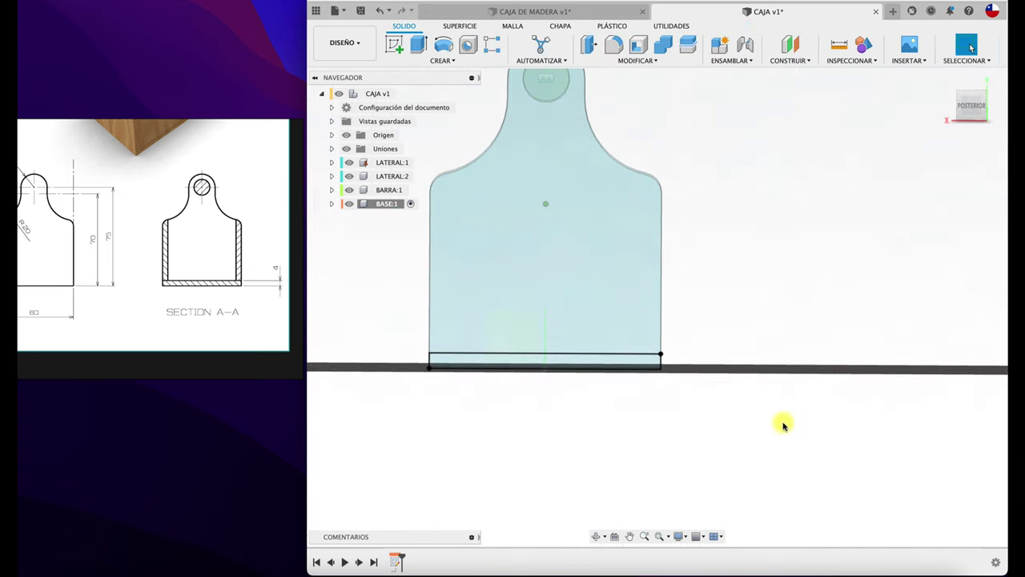
scroll(783, 425, "down", 3, "shift")
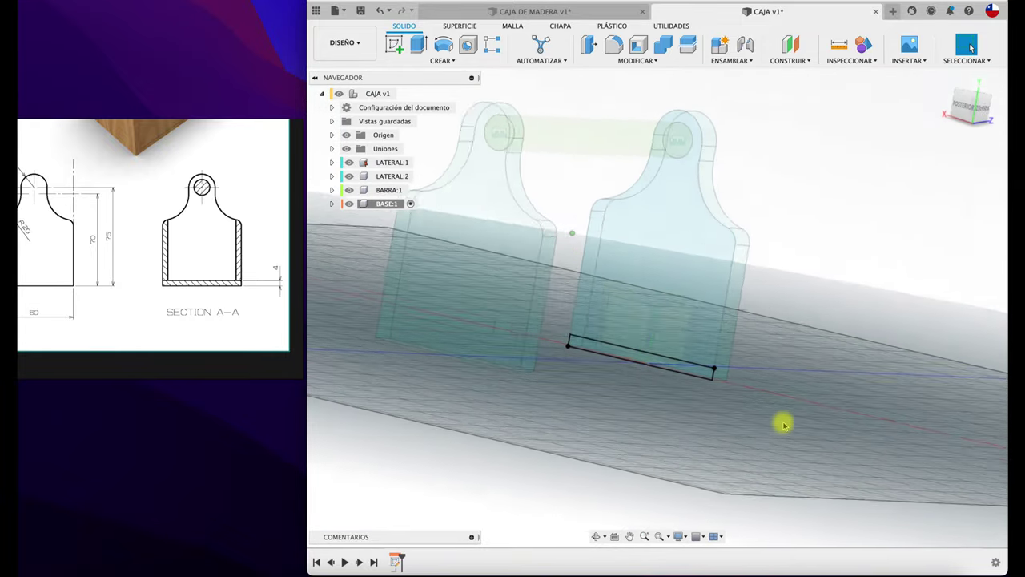
scroll(783, 425, "down", 5, "shift")
scroll(783, 424, "up", 5, "shift")
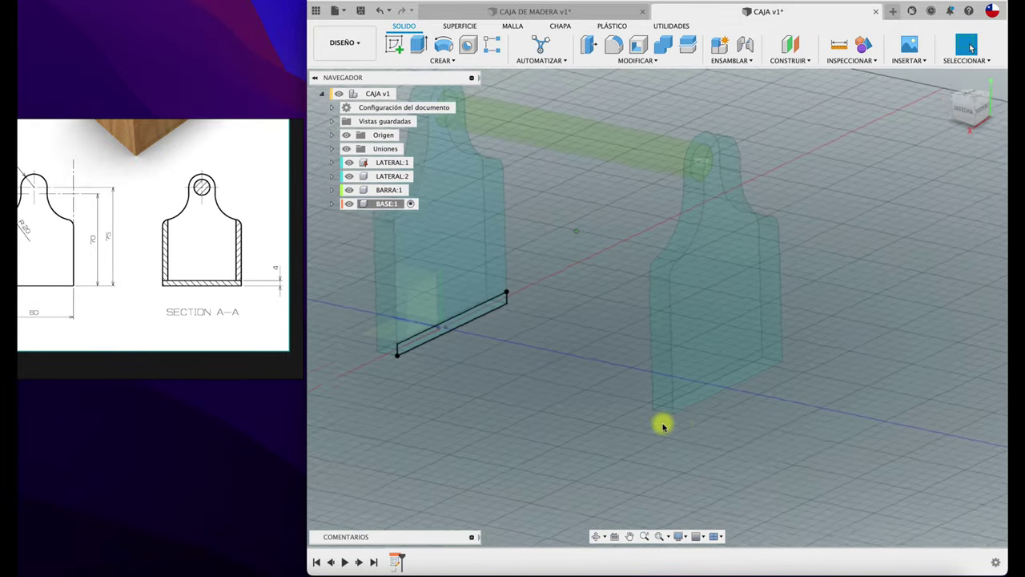
- Extrude the strip 'To object' up to the opposite side panel, then reactivate CAJA
key("e")
left_click(493, 322)
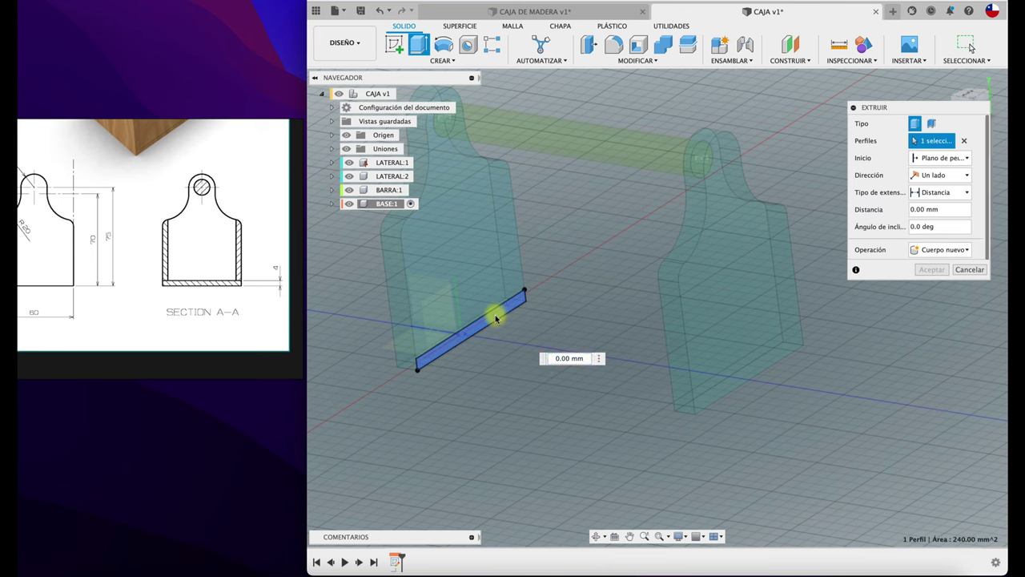
left_click_drag(489, 335, 617, 377)
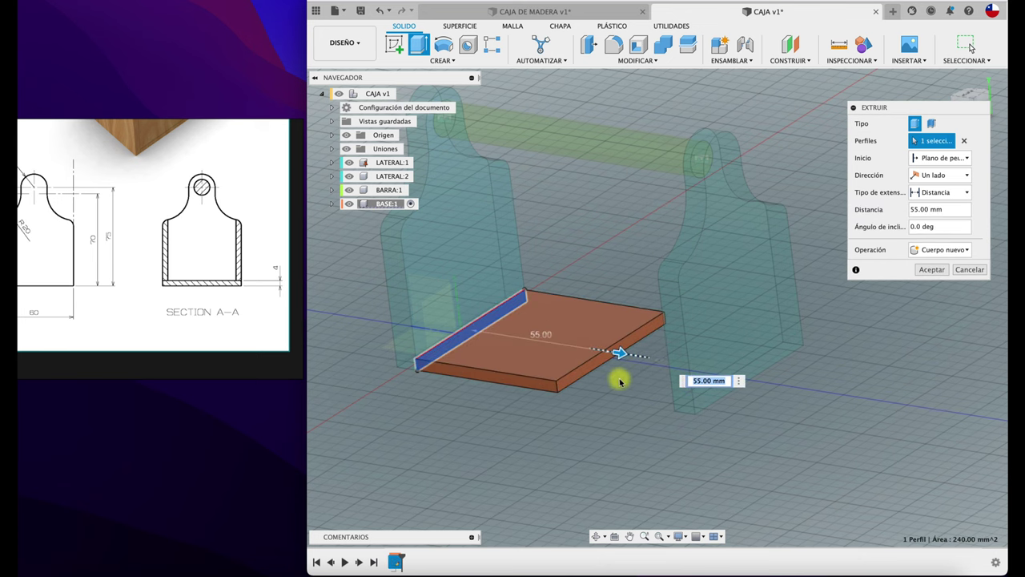
left_click(957, 192)
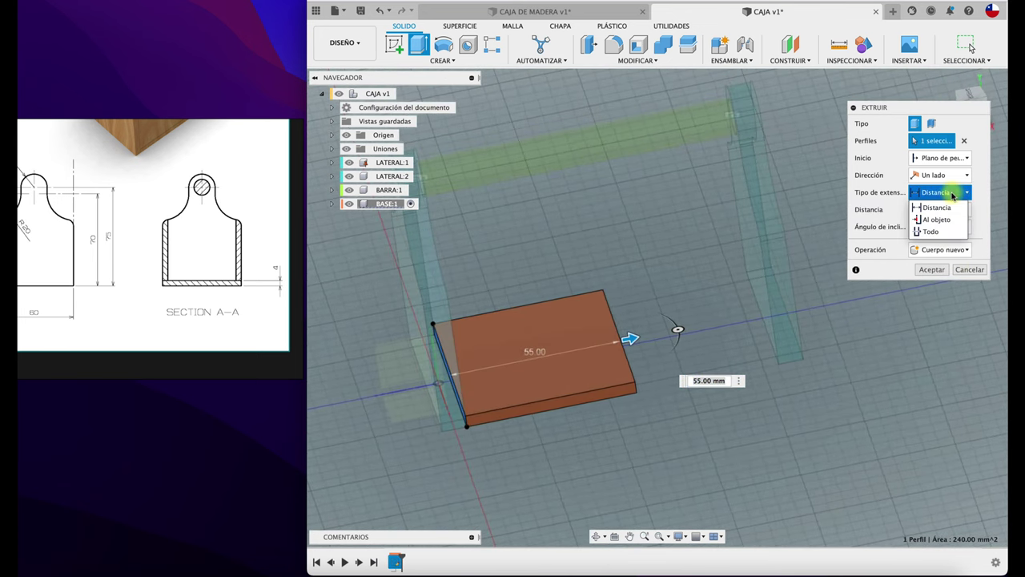
left_click(937, 213)
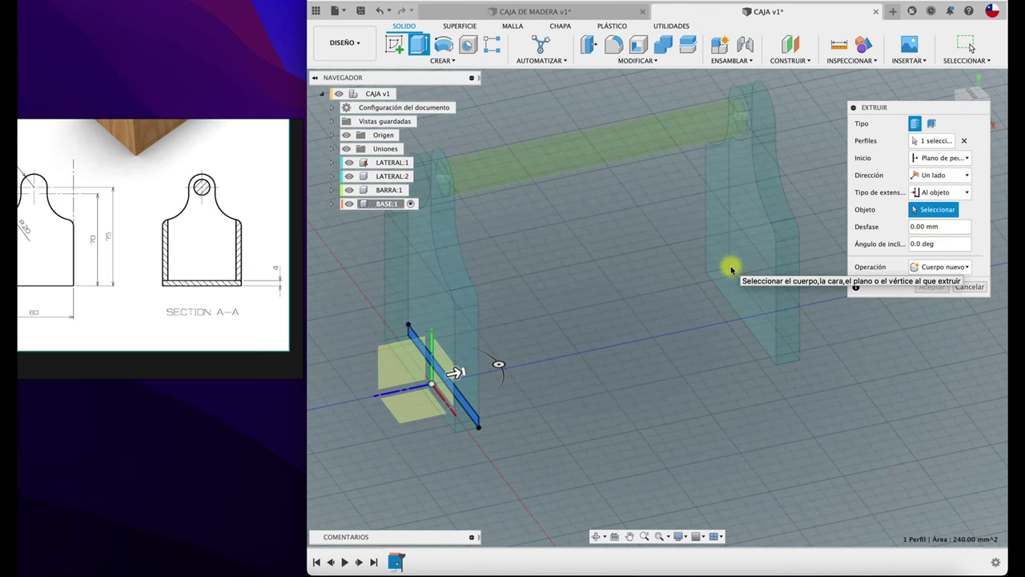
left_click(720, 252)
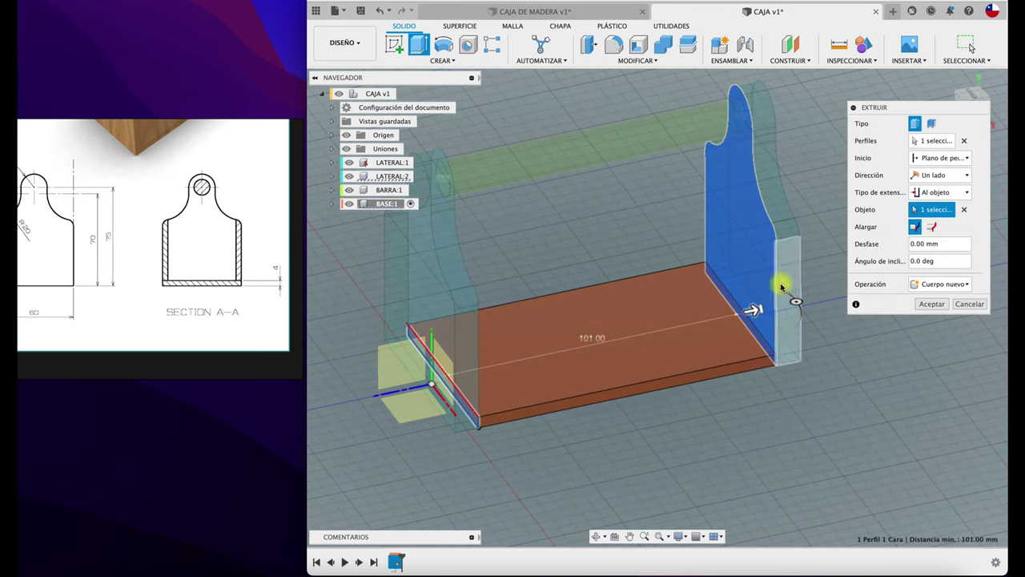
left_click(934, 305)
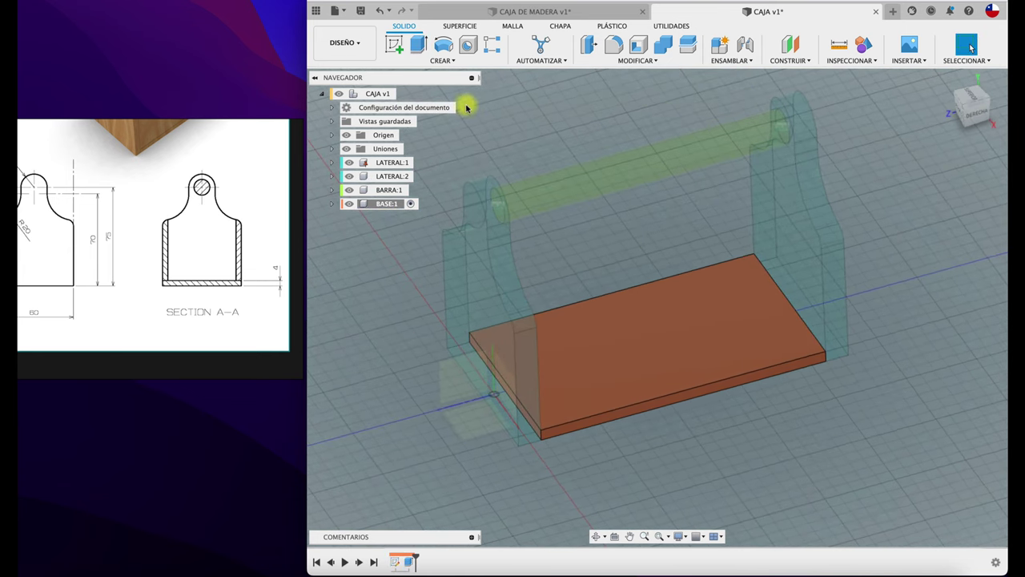
left_click(404, 94)
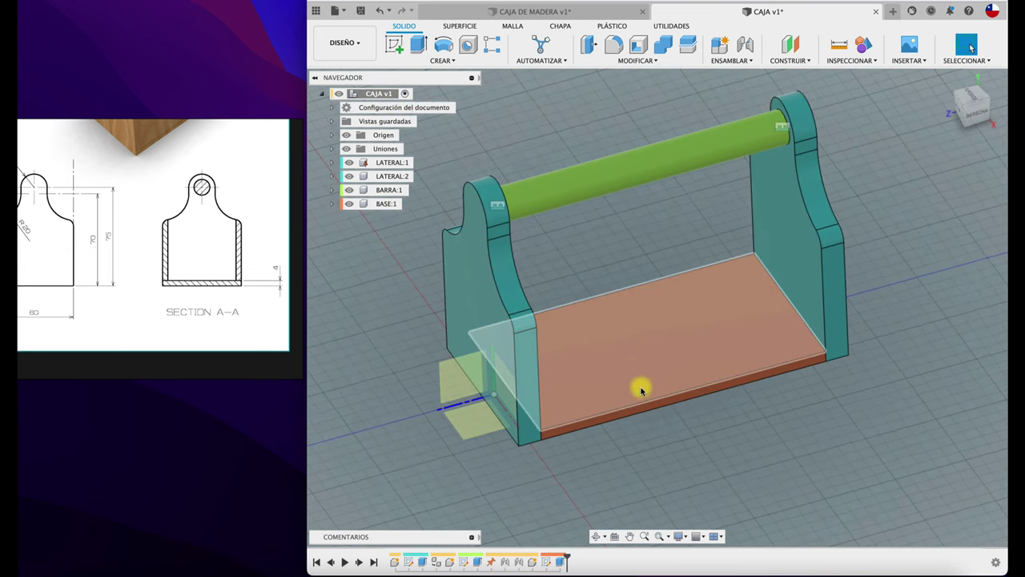
- Lock BASE:1 to LATERAL:2 with a rigid as-built joint
left_click_drag(640, 389, 755, 408)
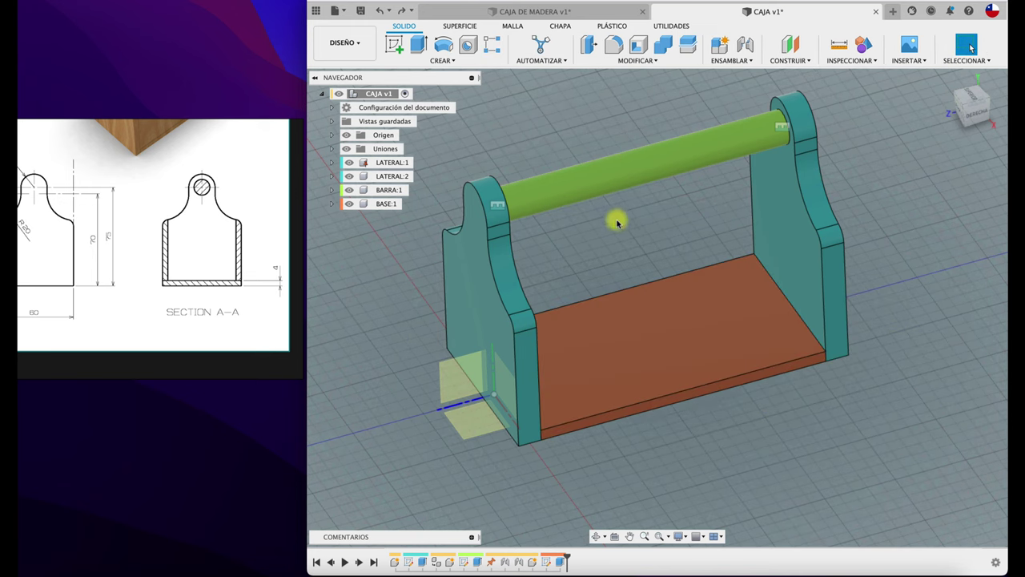
left_click(723, 62)
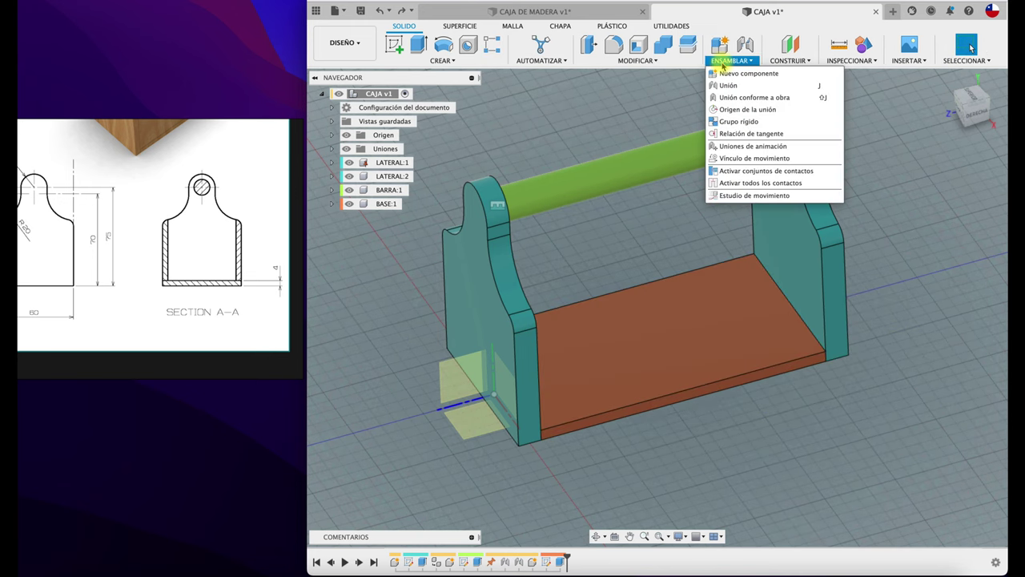
left_click(737, 98)
left_click(715, 323)
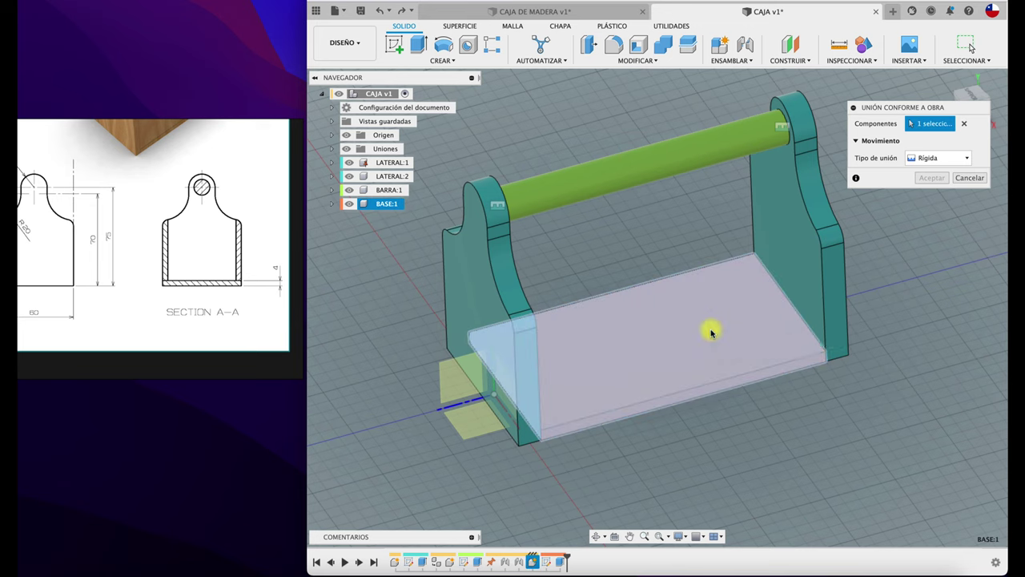
left_click(795, 258)
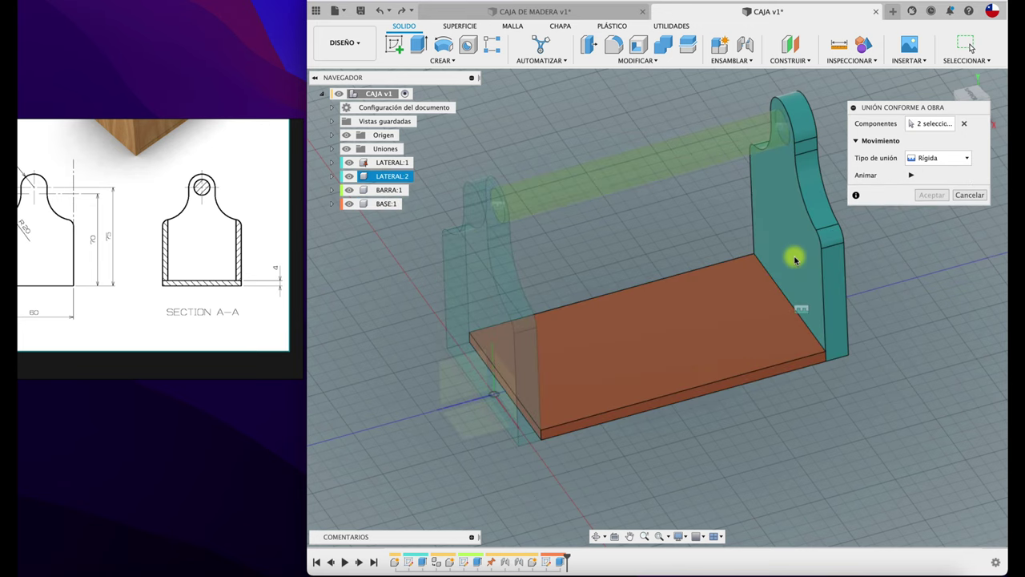
left_click(930, 195)
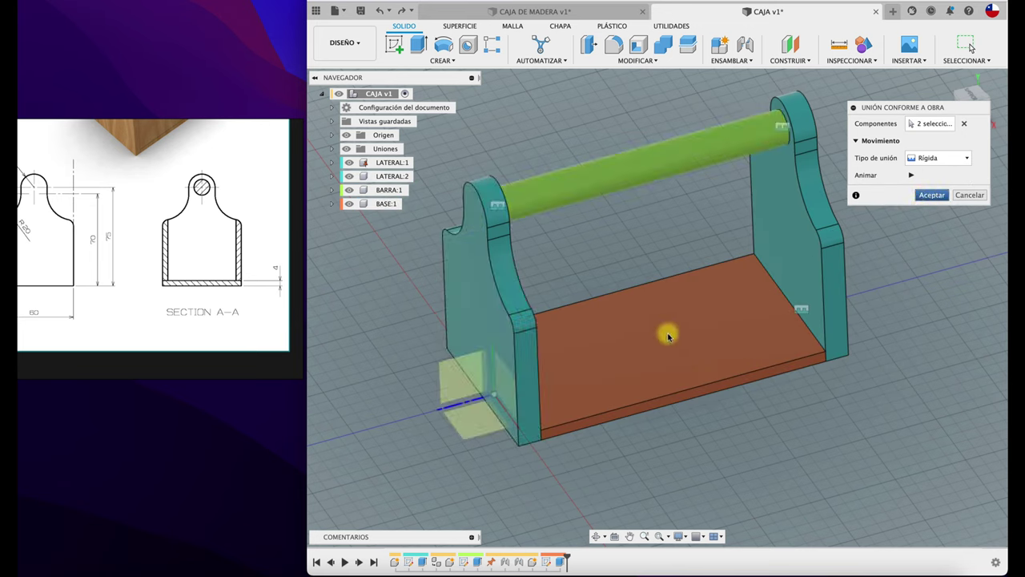
scroll(370, 350, "left", 5)
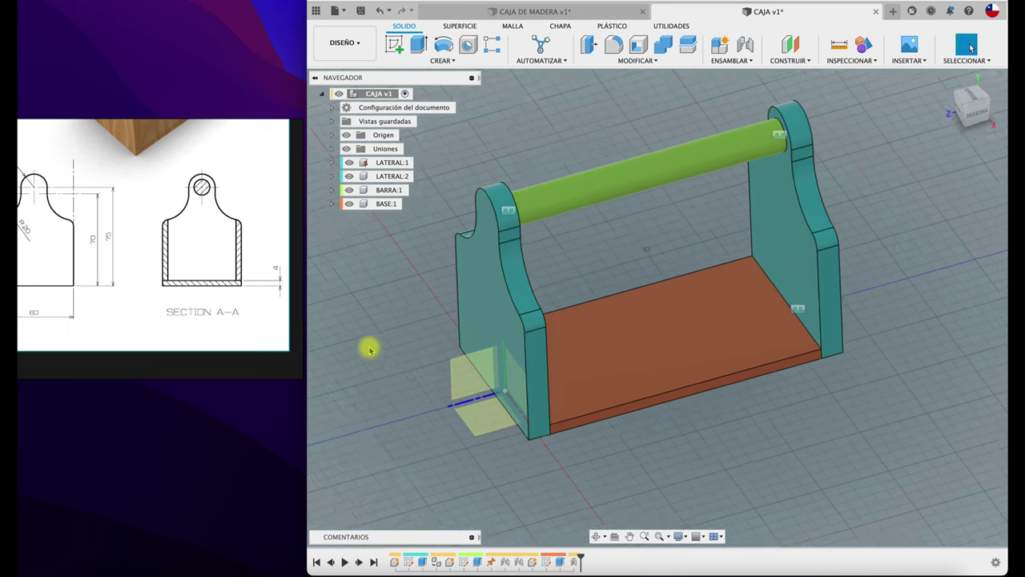
mouse_move(370, 350)
middle_mouse_down("shift")
mouse_move(694, 373)
mouse_move(471, 258)
mouse_move(473, 227)
mouse_move(519, 174)
mouse_move(519, 158)
middle_mouse_up("shift")
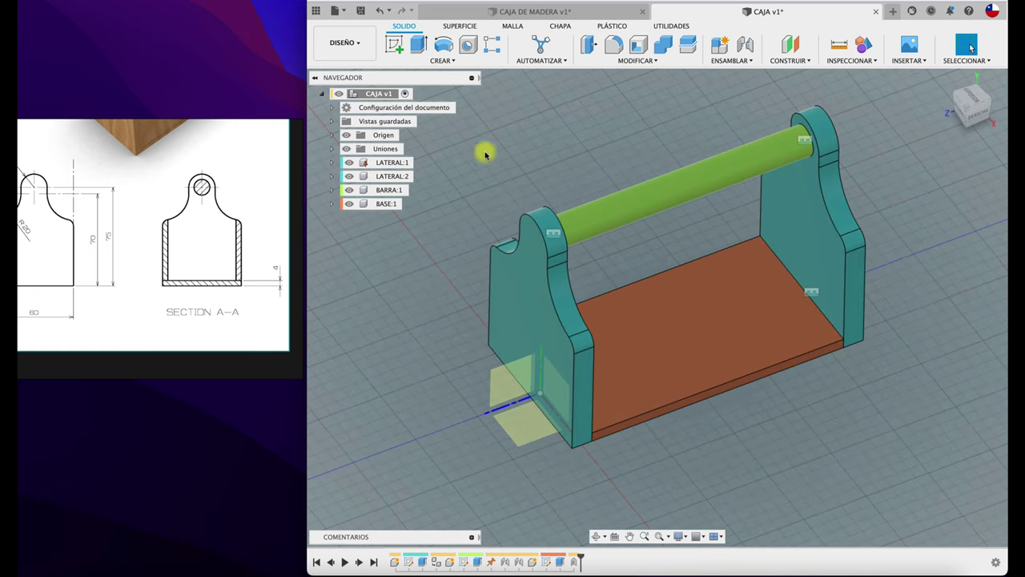
- Add a new FRONTAL component to CAJA and begin a sketch in it
left_click(722, 50)
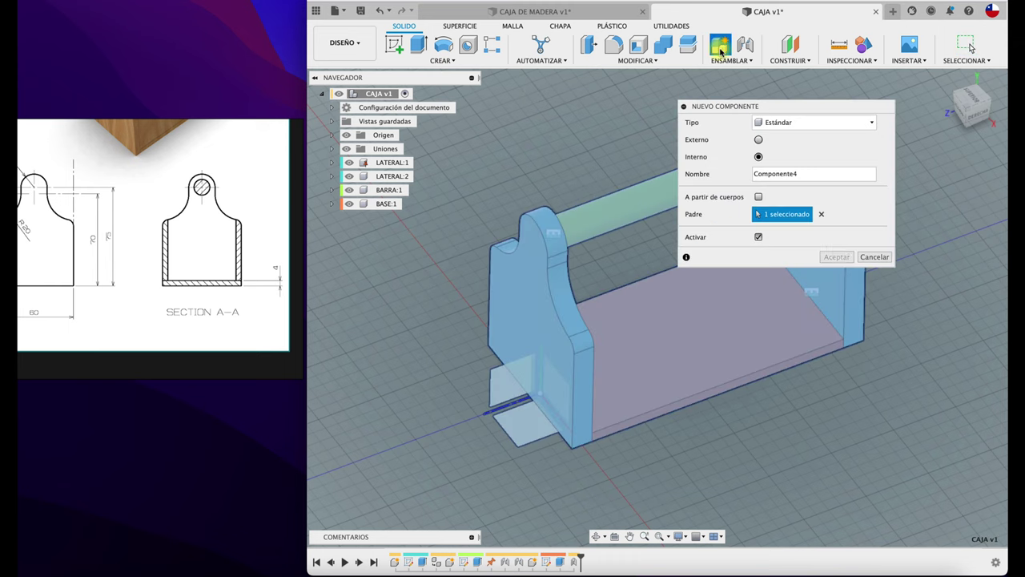
left_click_drag(810, 173, 705, 177)
type("FRONTAL")
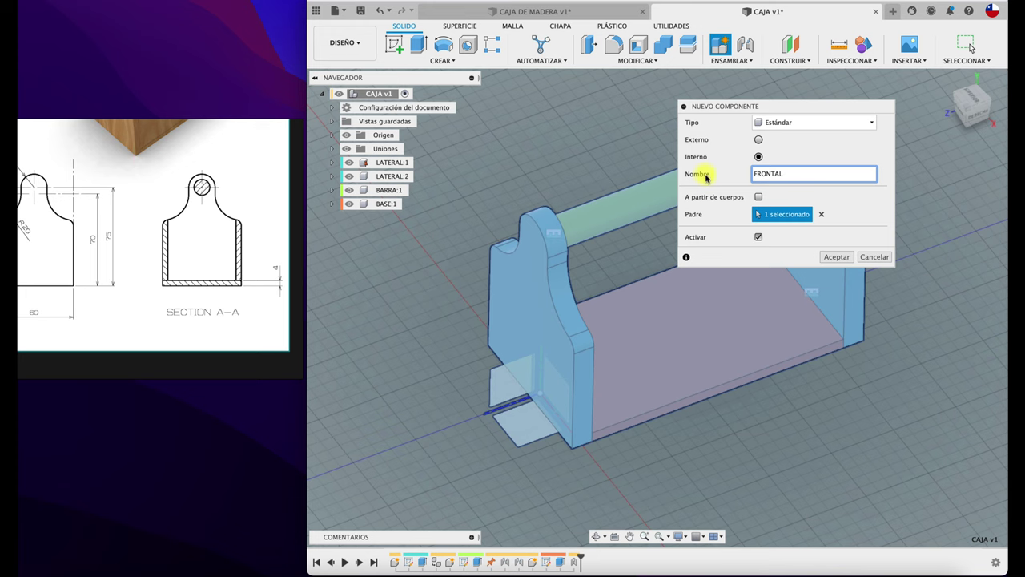
left_click(833, 258)
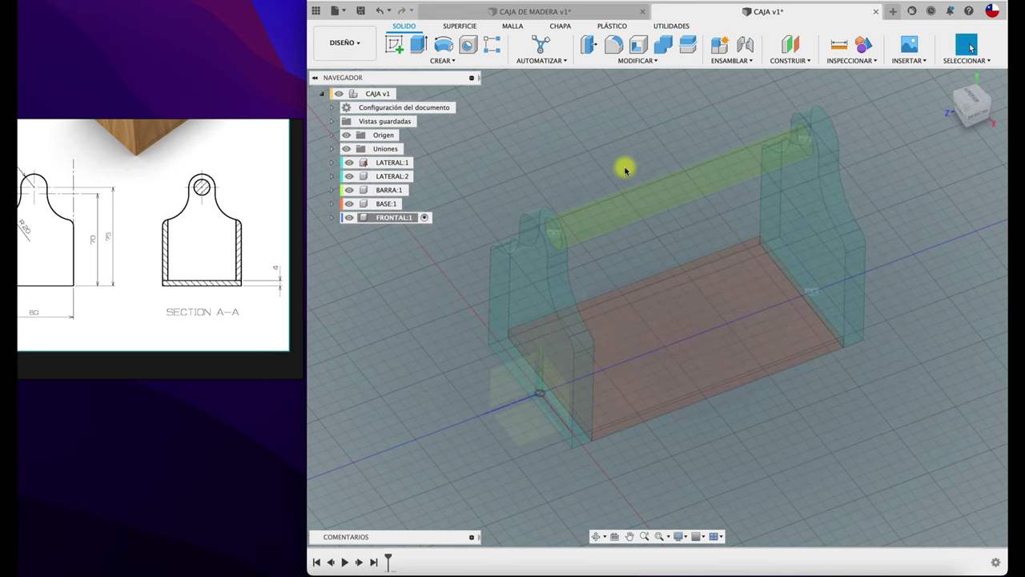
left_click(394, 45)
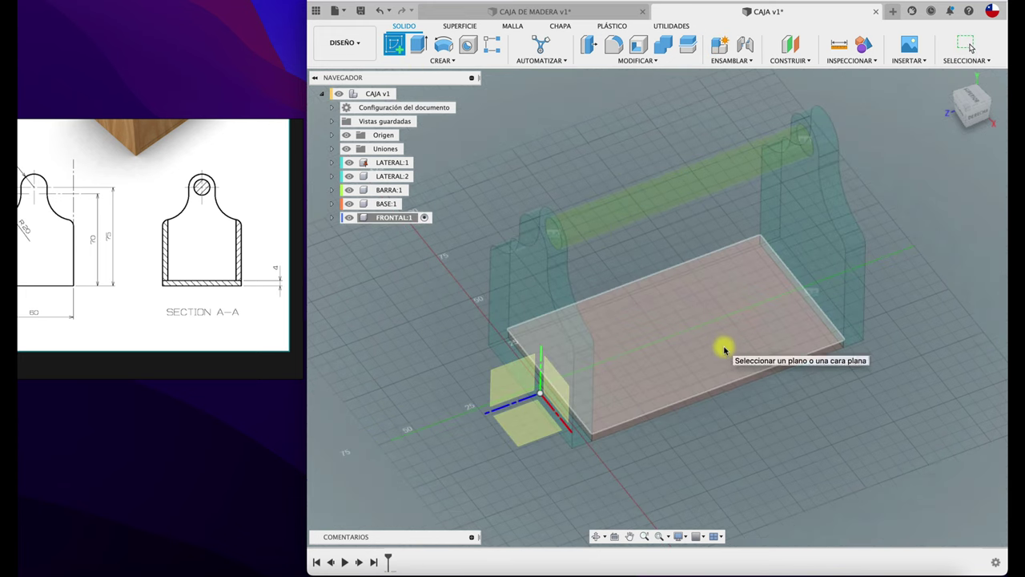
- Place the FRONTAL sketch on the side panel's face and zoom to its corner
left_click(831, 268)
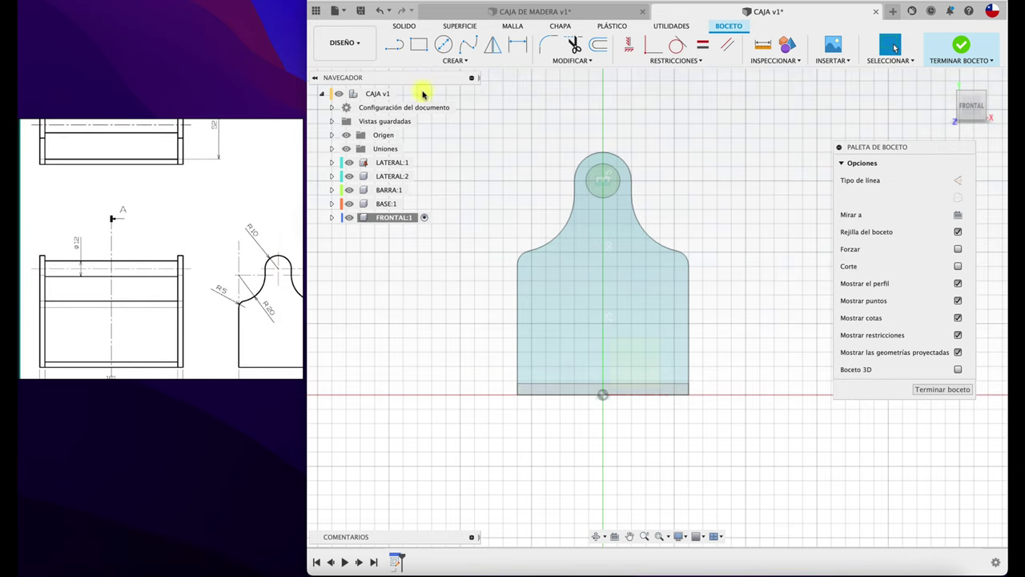
left_click(419, 46)
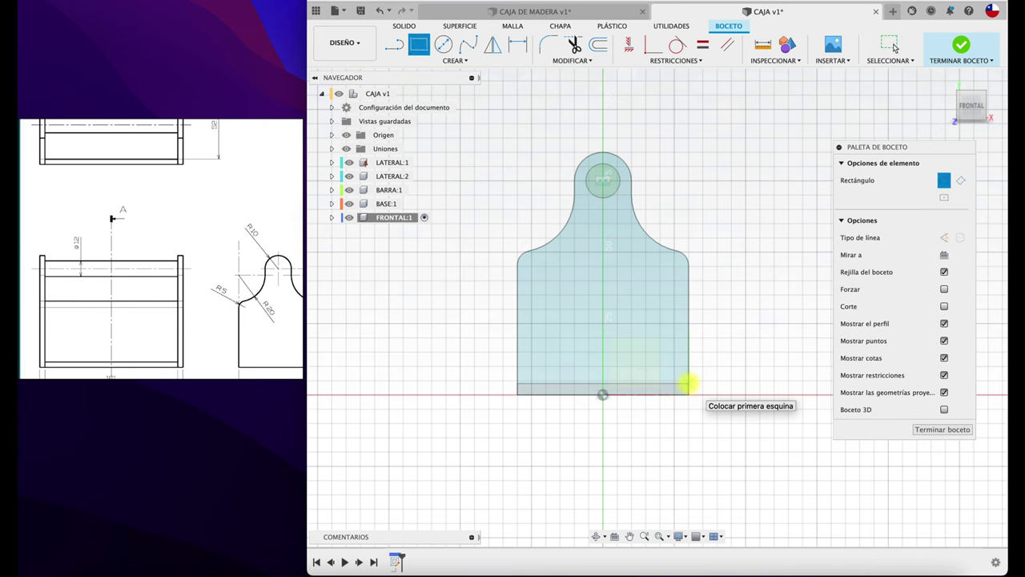
scroll(690, 387, "up", 2)
scroll(677, 386, "up", 2)
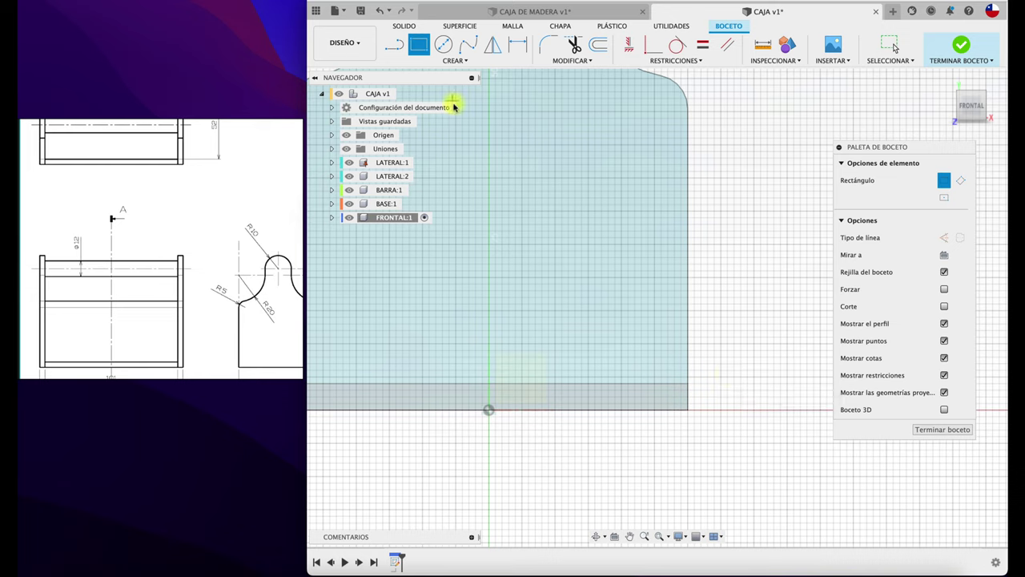
left_click(455, 61)
mouse_move(420, 242)
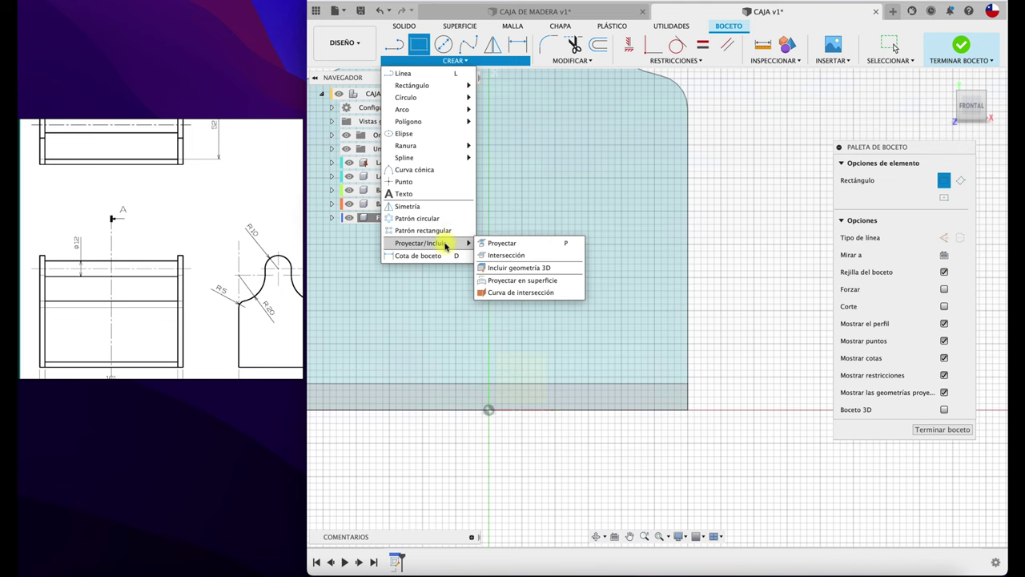
- Project the side panel's right vertical edge into the FRONTAL sketch
left_click(494, 244)
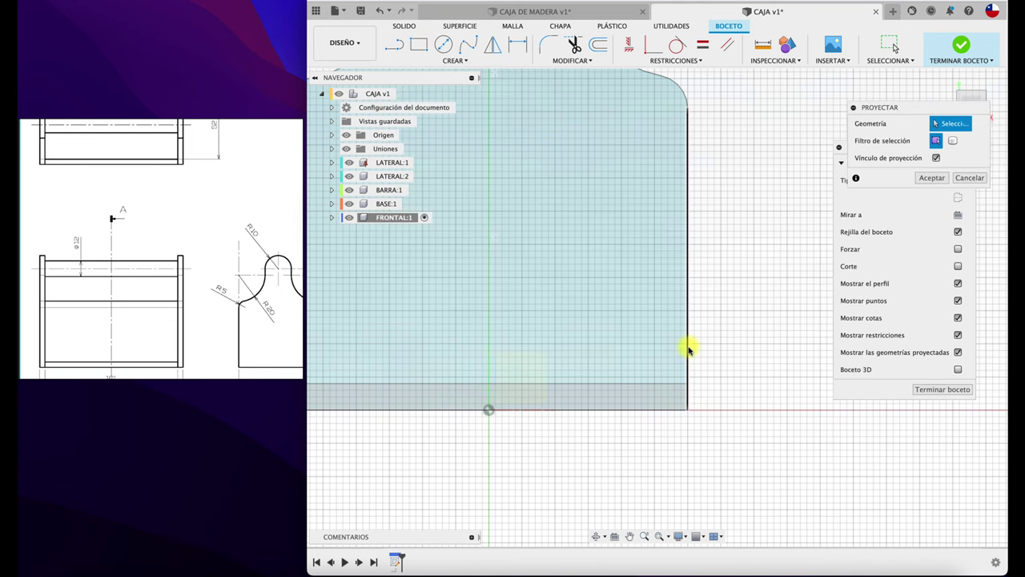
left_click(686, 349)
left_click(670, 393)
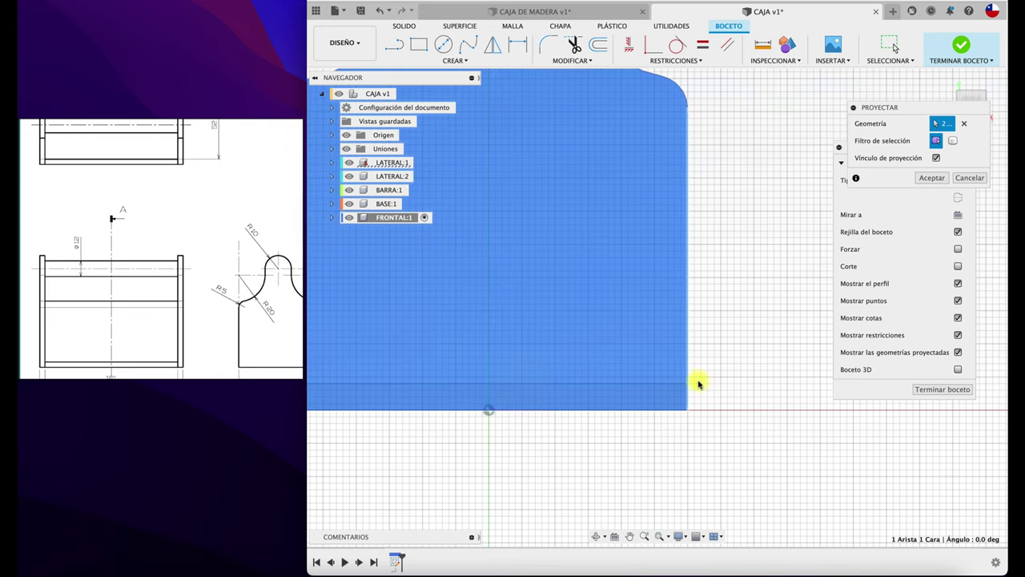
left_click(682, 384)
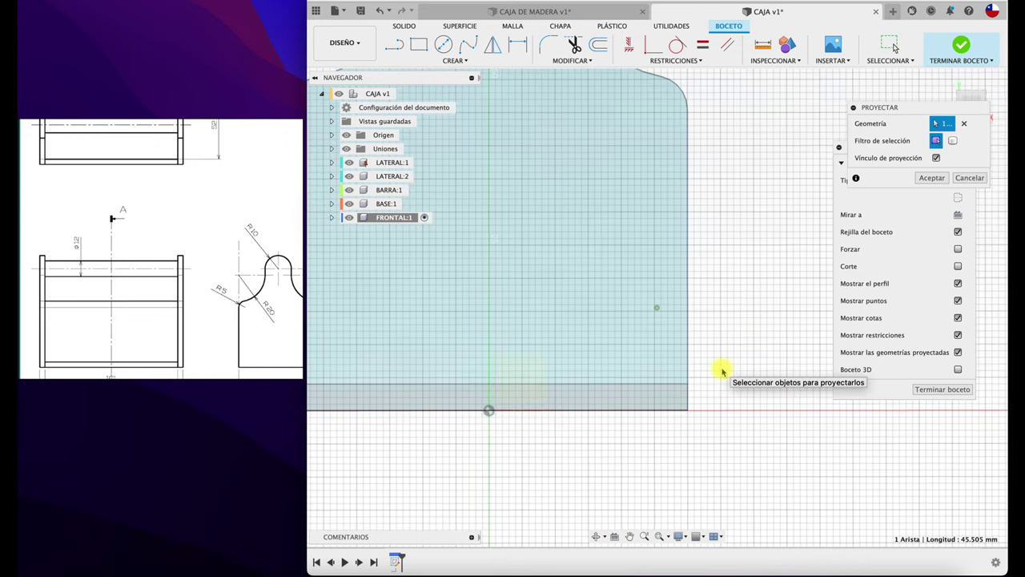
scroll(720, 370, "up", 5, "shift")
scroll(721, 371, "up", 5, "shift")
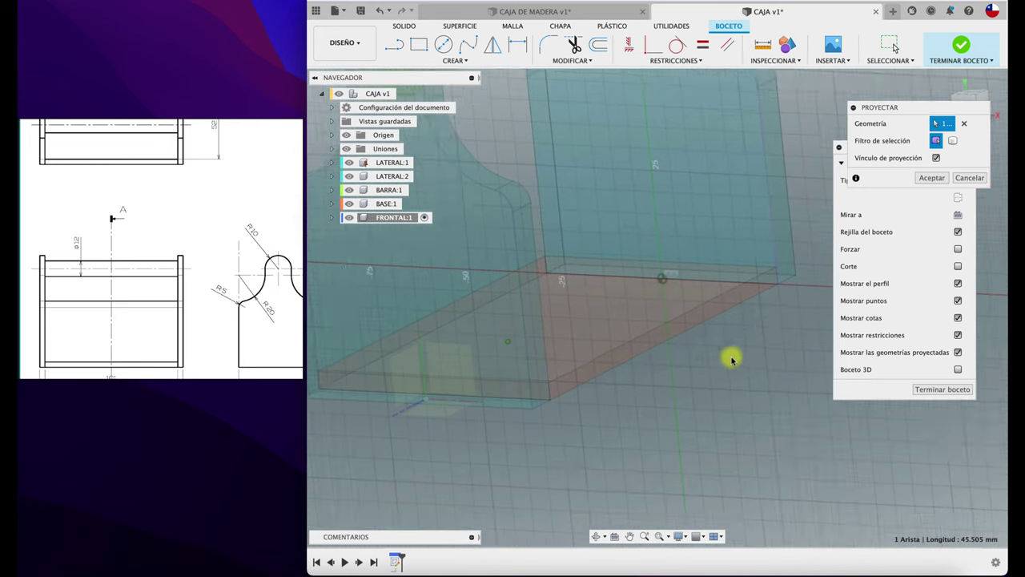
scroll(728, 357, "up", 5, "shift")
scroll(755, 297, "up", 3, "shift")
scroll(613, 259, "up", 3, "shift")
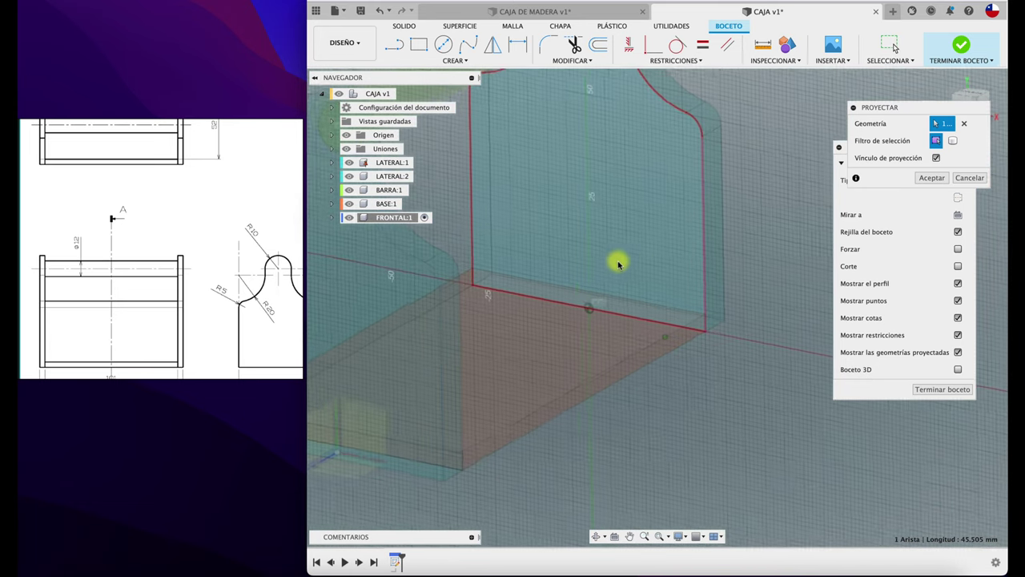
left_click(708, 314)
left_click(708, 314)
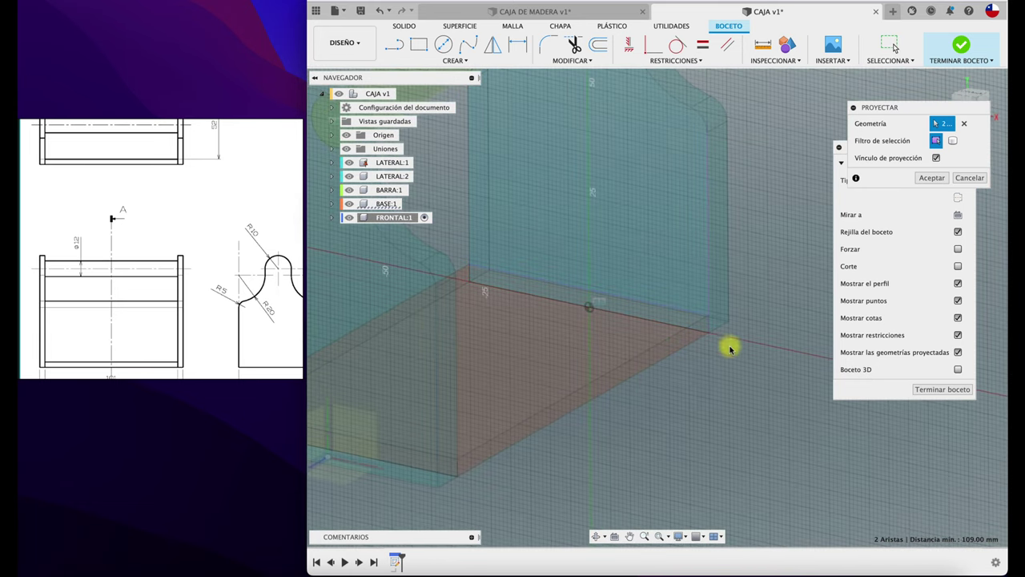
left_click(931, 178)
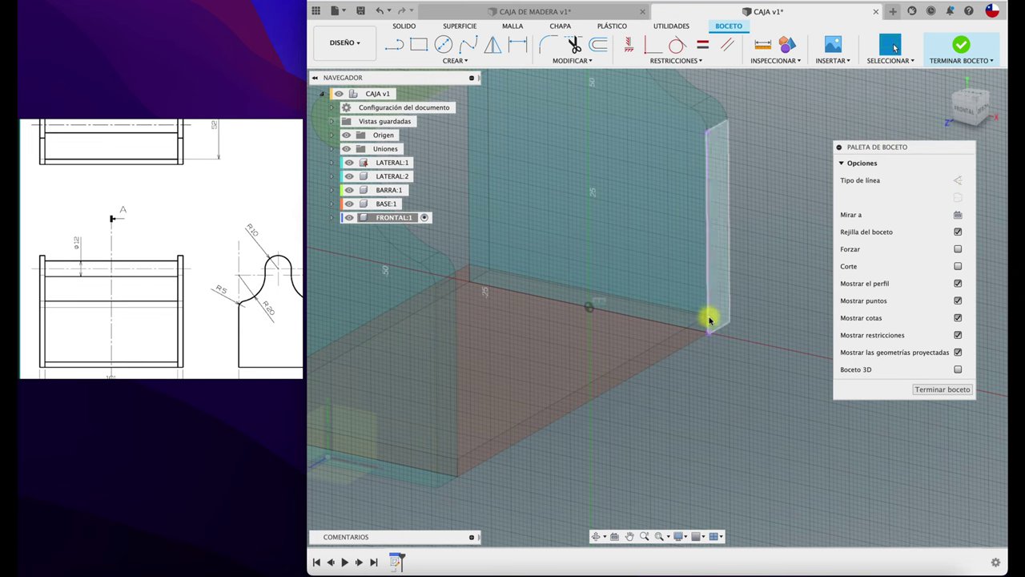
middle_click_drag(712, 318, 961, 125, "shift")
left_click(965, 119)
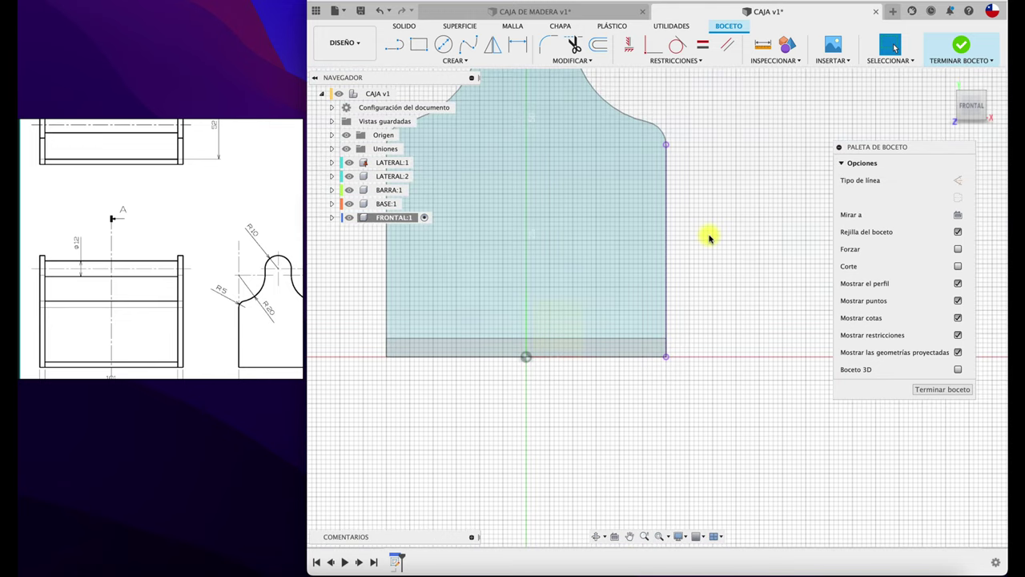
- Project the base's front bottom edge into the sketch
left_click(418, 44)
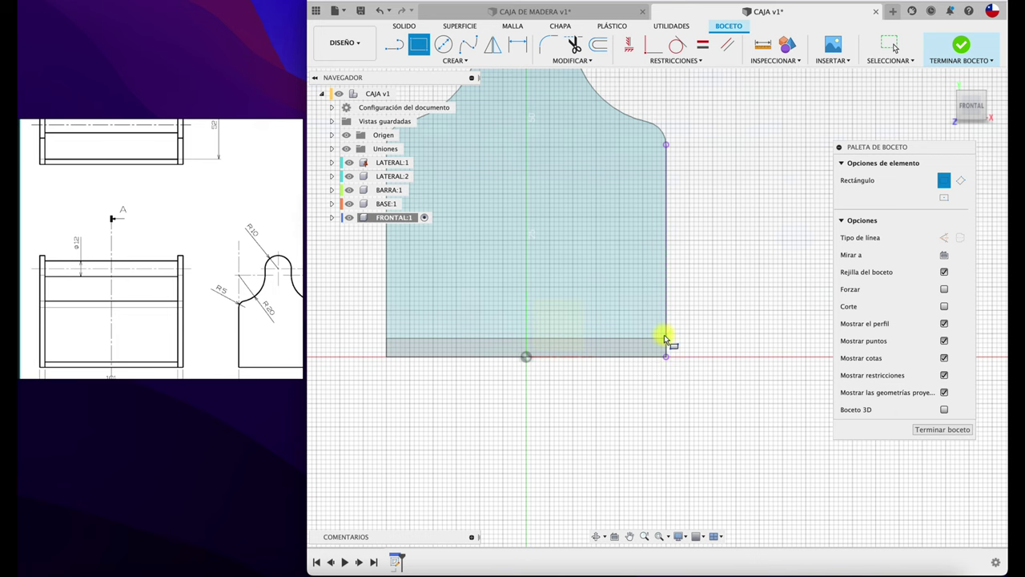
scroll(666, 357, "down", 1)
scroll(666, 352, "up", 2)
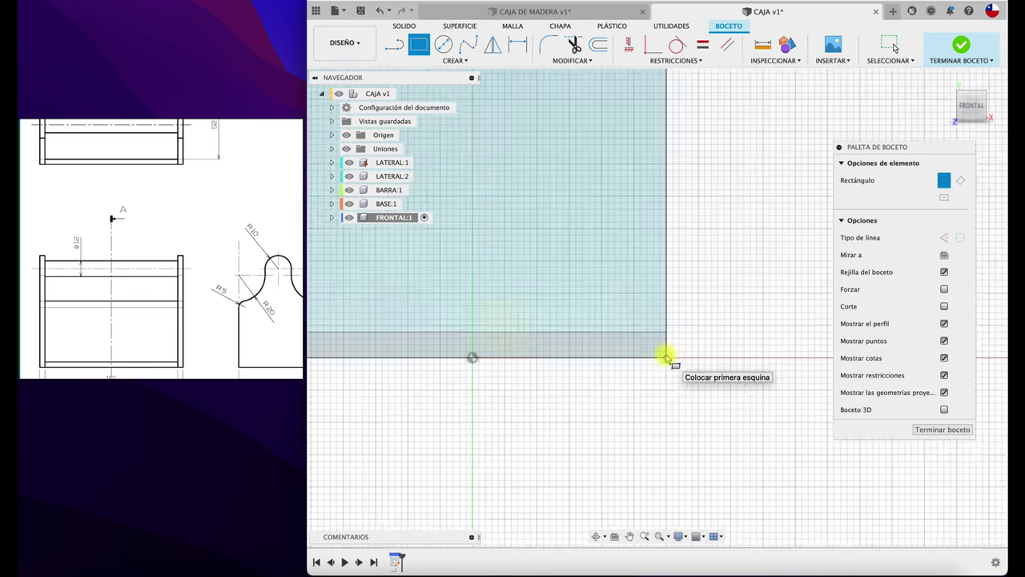
scroll(669, 340, "up", 2)
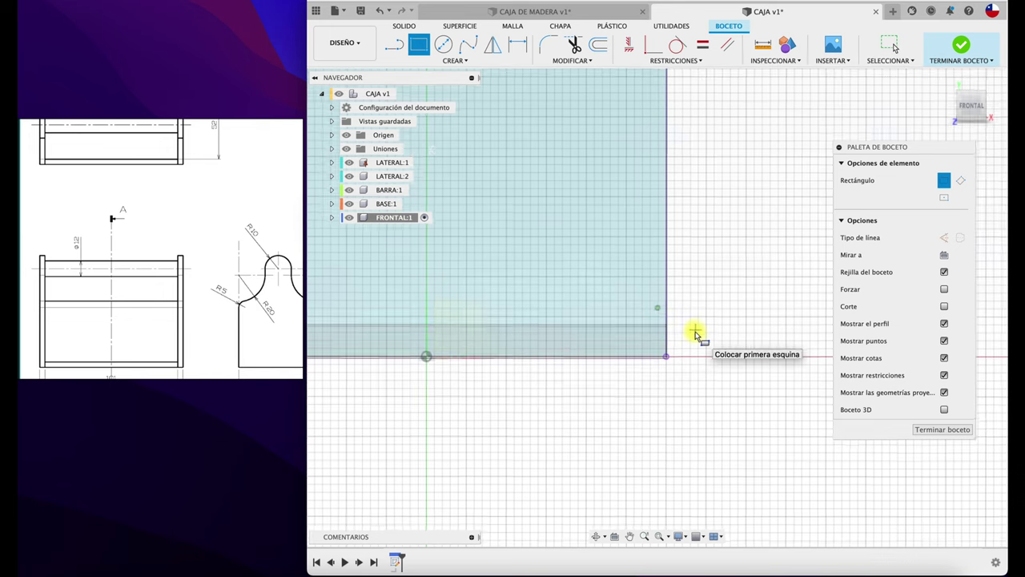
mouse_move(695, 332)
middle_mouse_down("shift")
mouse_move(744, 315)
mouse_move(755, 298)
middle_mouse_up("shift")
key("p")
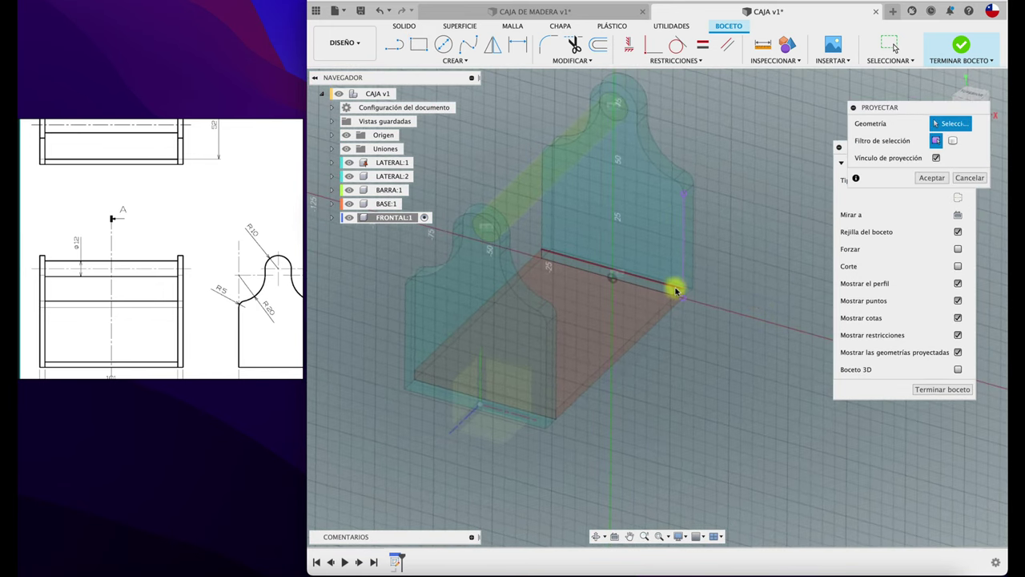
left_click(673, 290)
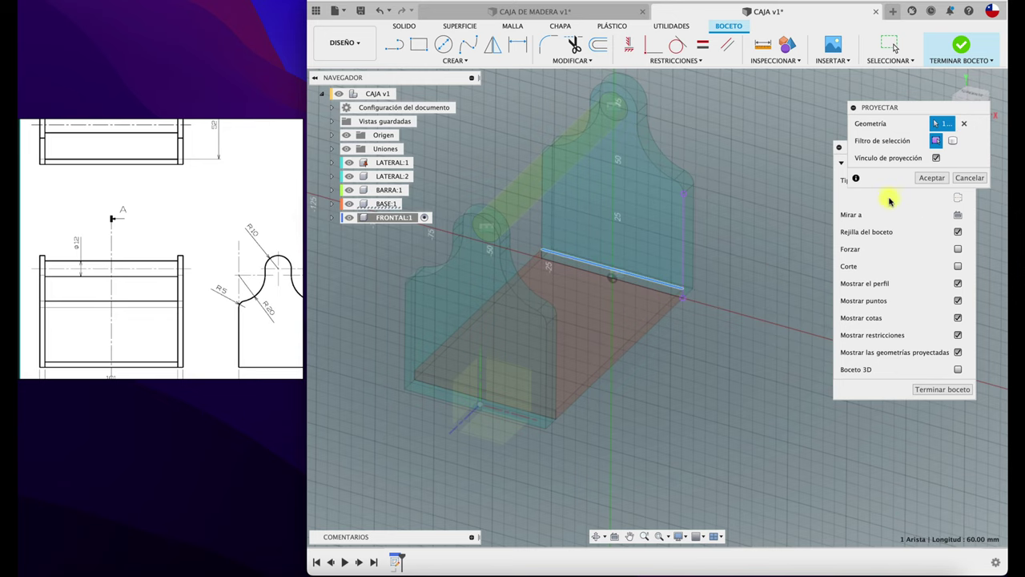
left_click(933, 179)
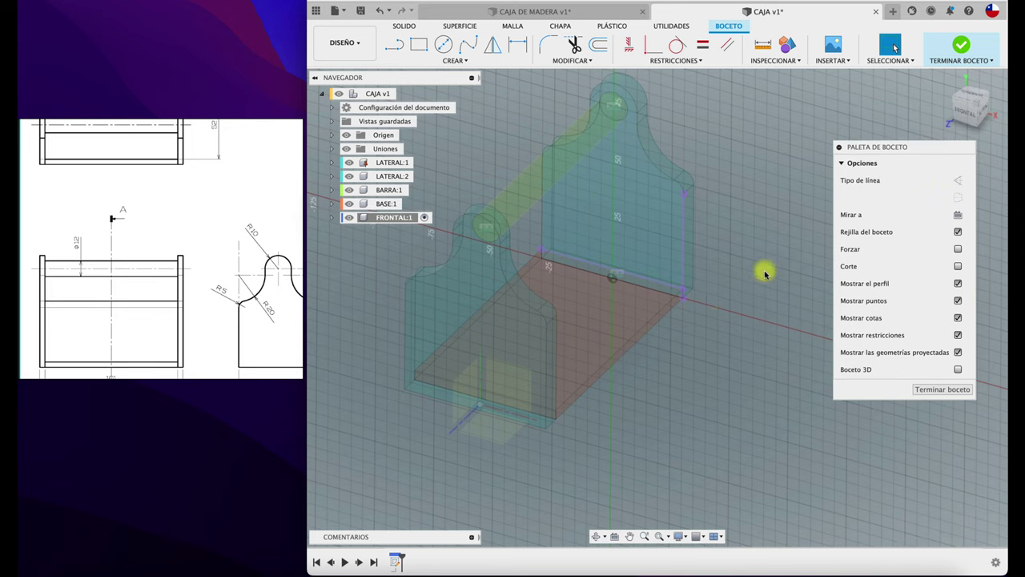
left_click(965, 111)
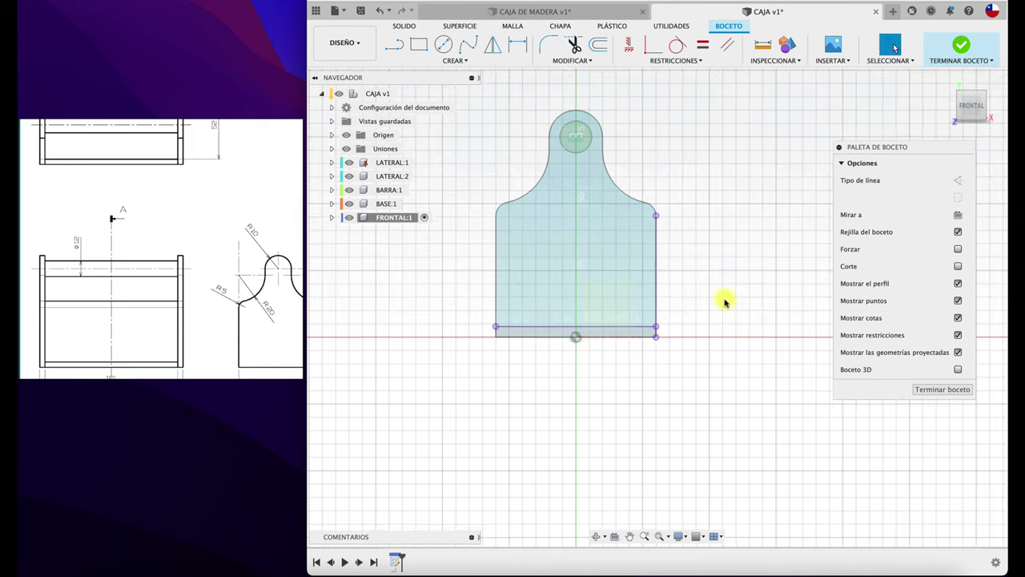
scroll(681, 288, "down", 2)
scroll(677, 285, "up", 4)
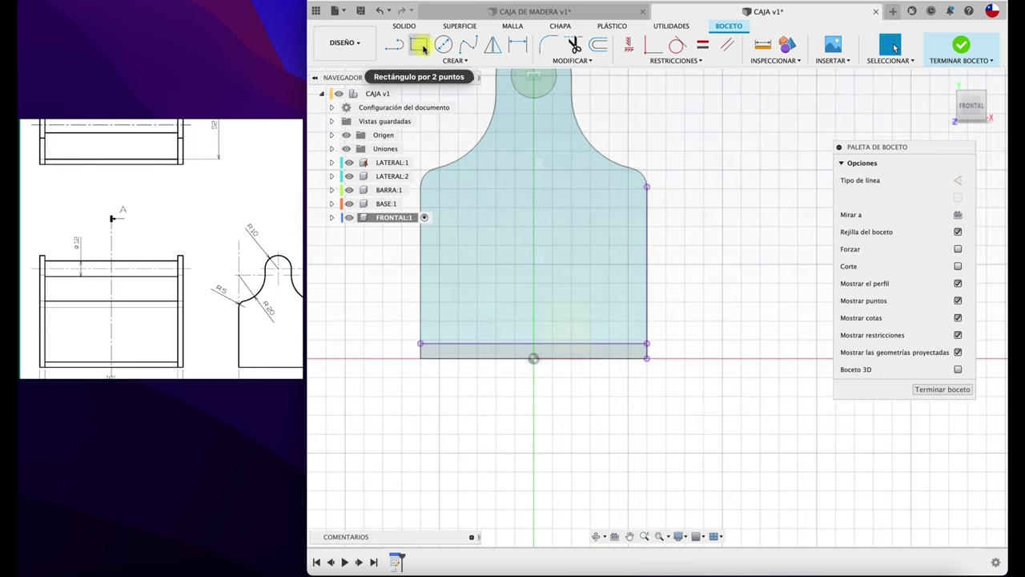
- Draw a narrow rectangle up the panel's right edge, 4.00 mm wide, and finish the sketch
left_click(419, 46)
left_click(647, 344)
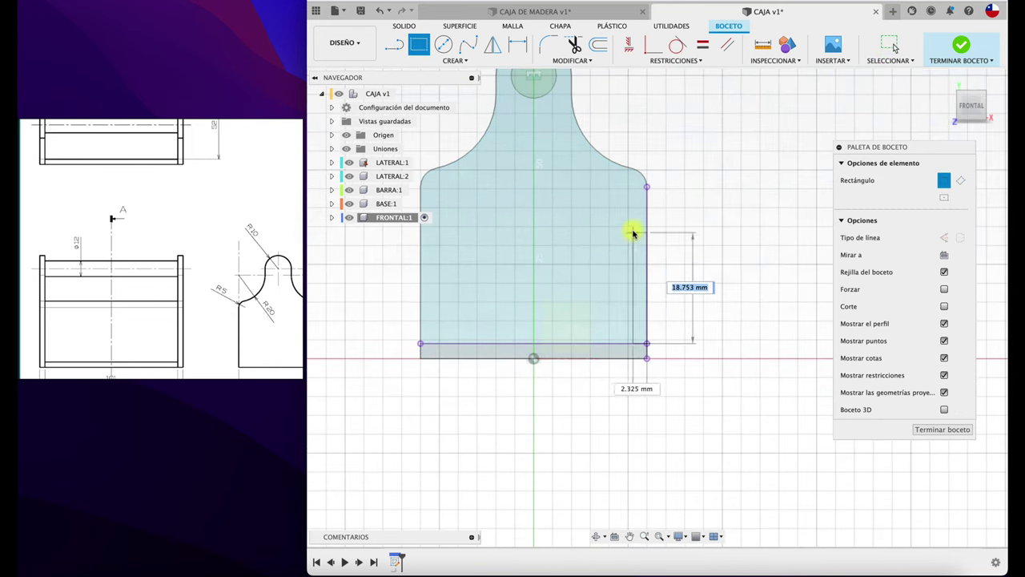
left_click(621, 115)
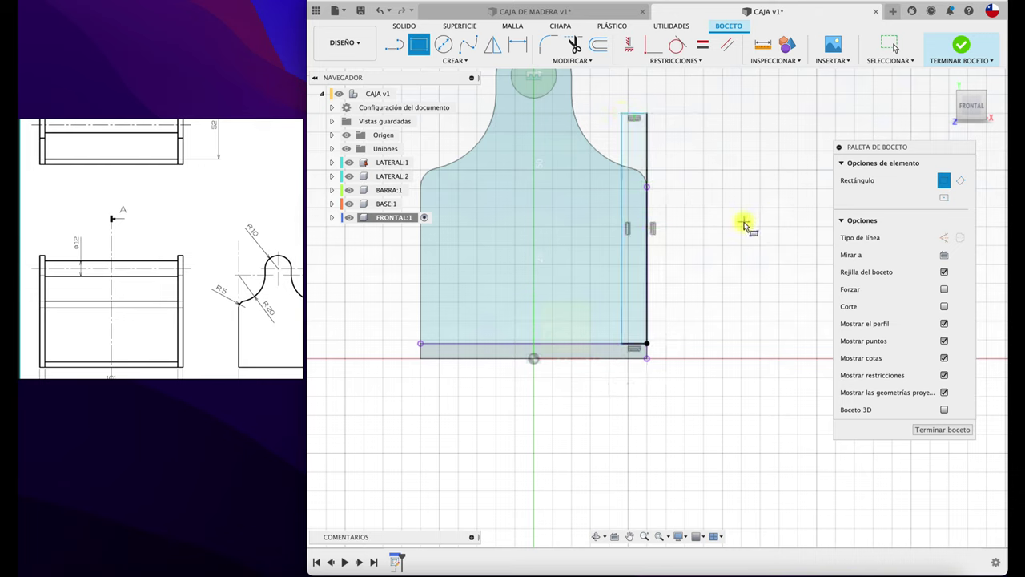
key("d")
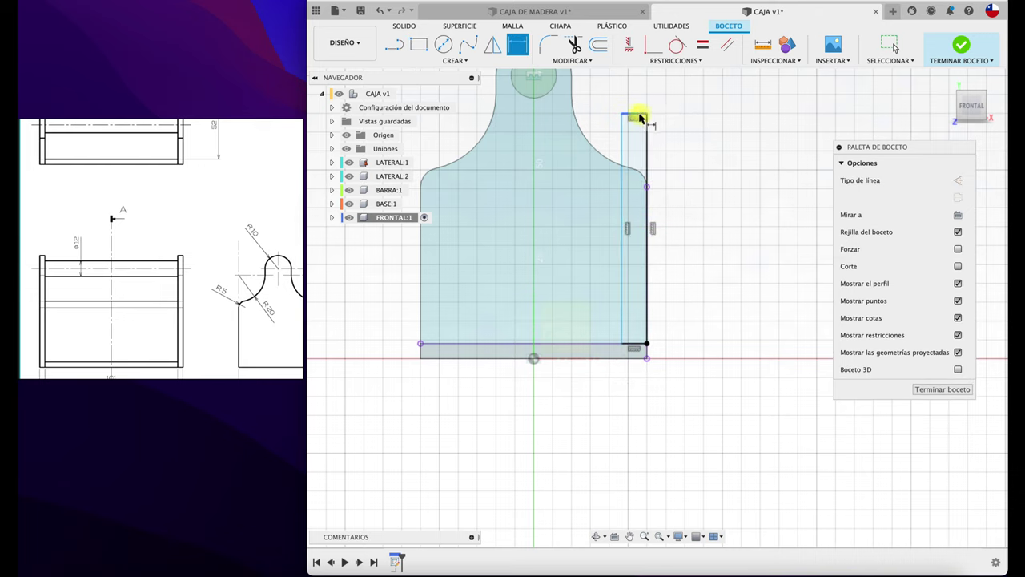
left_click(640, 116)
left_click(692, 93)
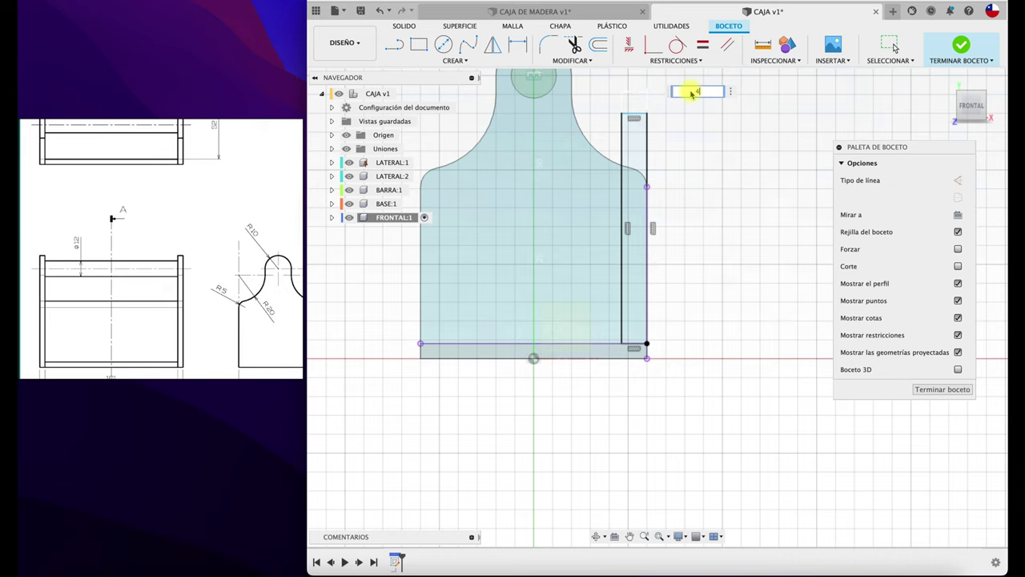
key("Return")
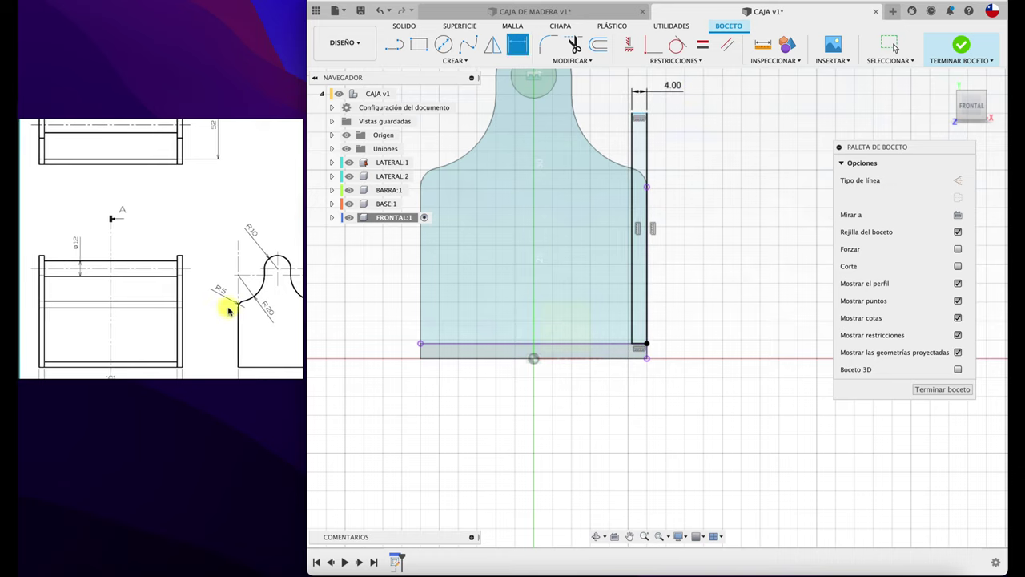
scroll(177, 305, "right", 5)
scroll(128, 300, "up", 1)
scroll(172, 282, "right", 5)
scroll(91, 257, "down", 1)
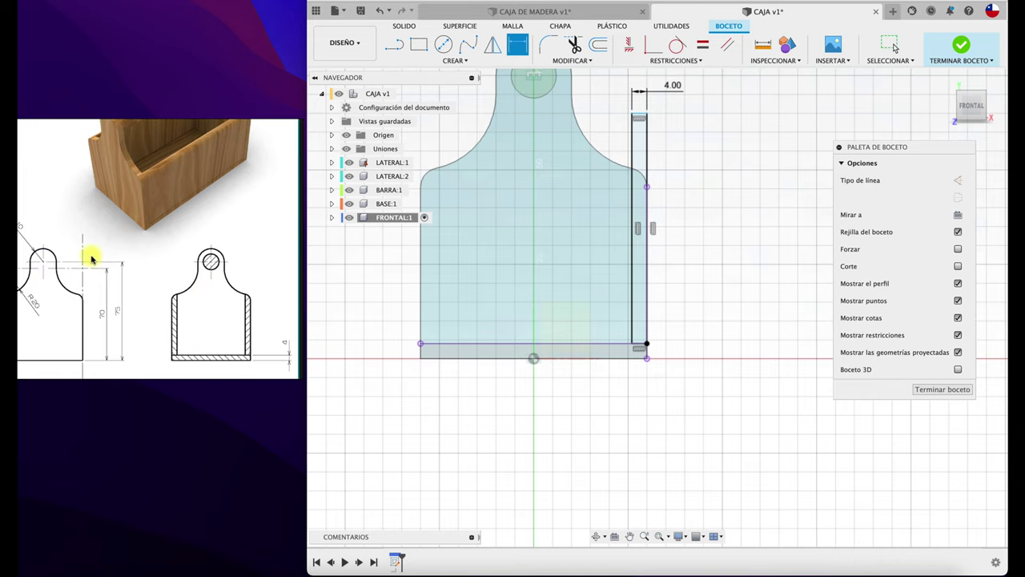
scroll(215, 267, "up", 3, "ctrl")
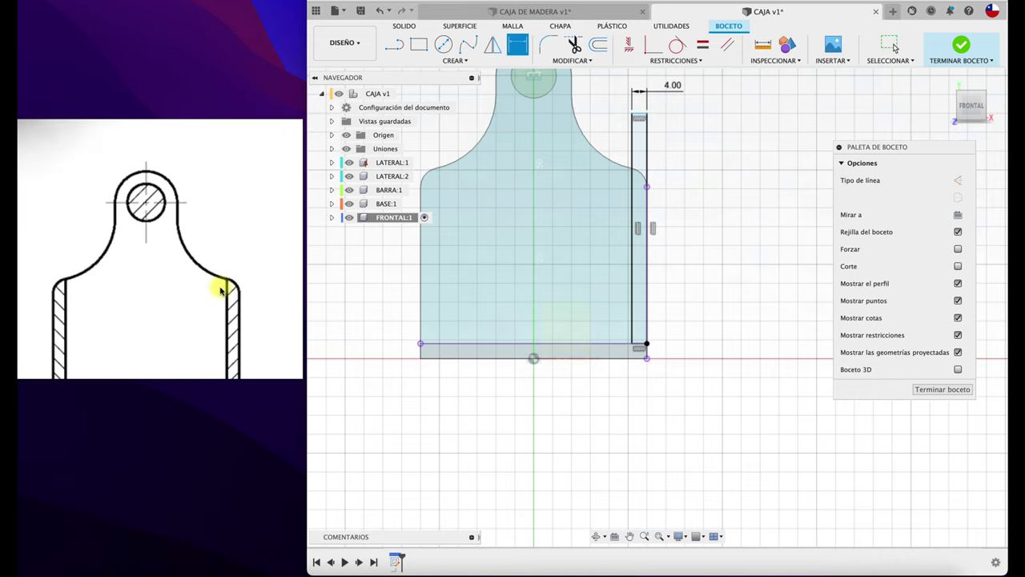
scroll(690, 265, "down", 1)
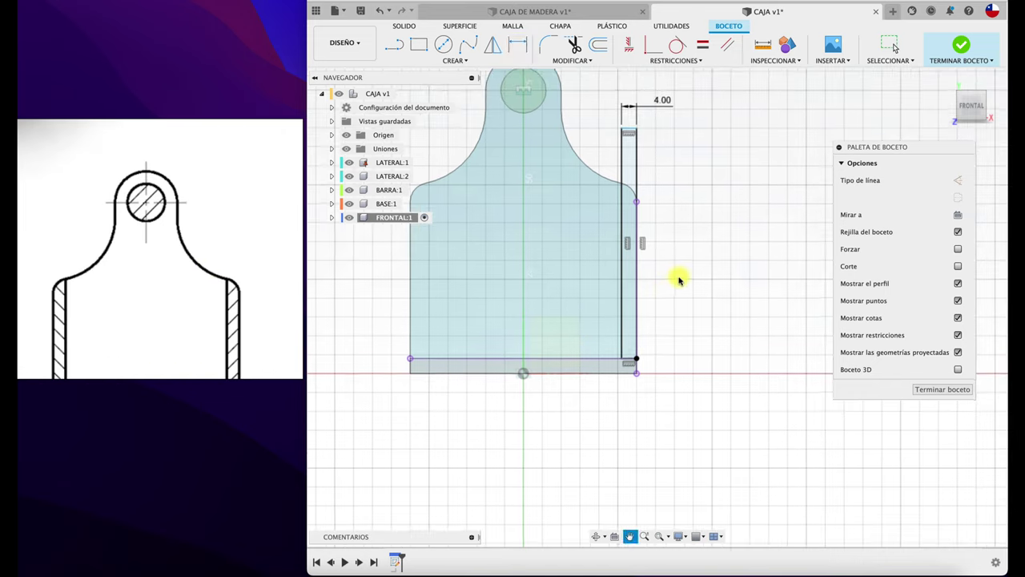
left_click(961, 44)
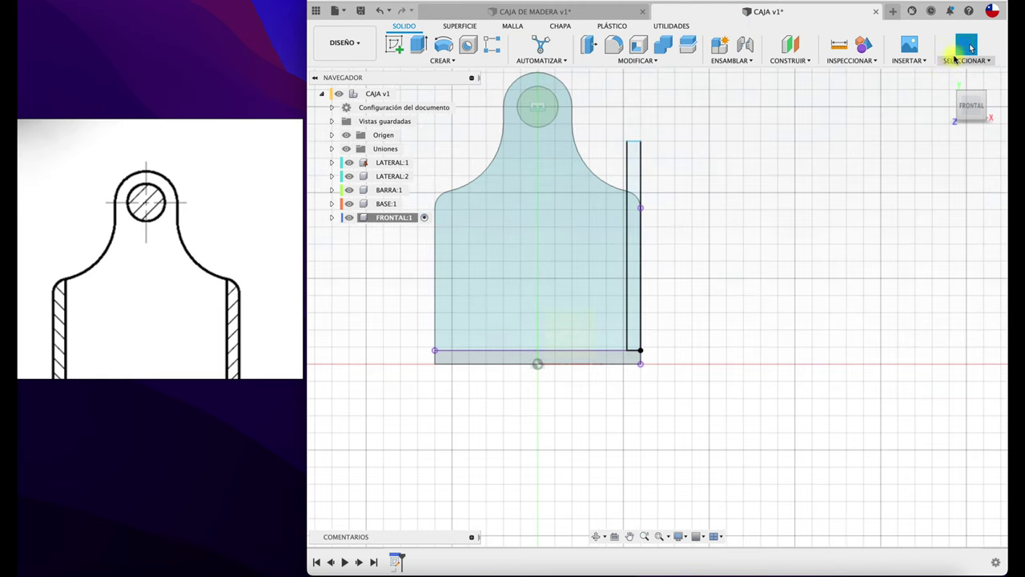
- Extrude the 4 mm strip 'To object' up to the opposite side panel's face
key("e")
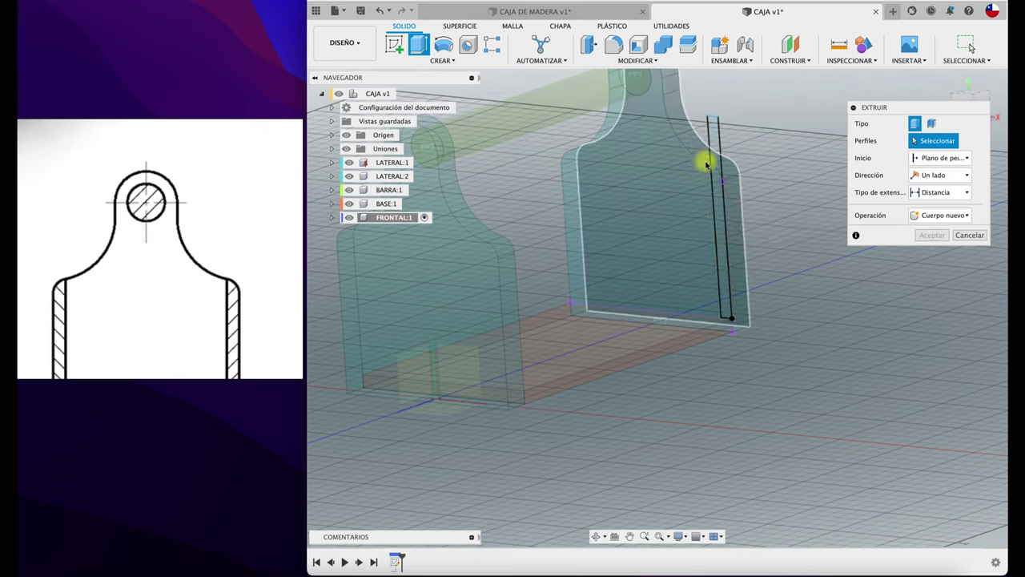
left_click(716, 172)
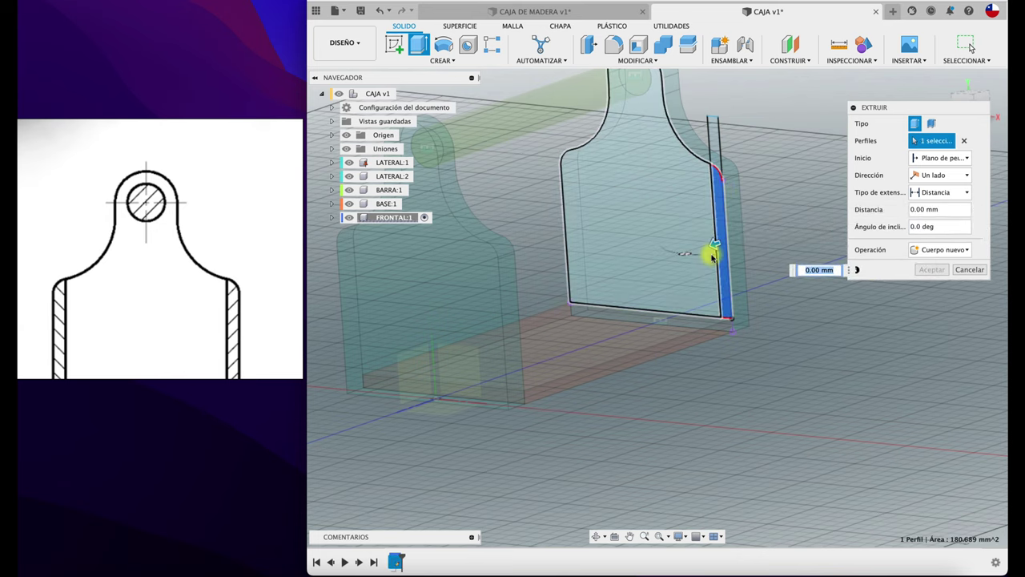
left_click_drag(712, 254, 594, 296)
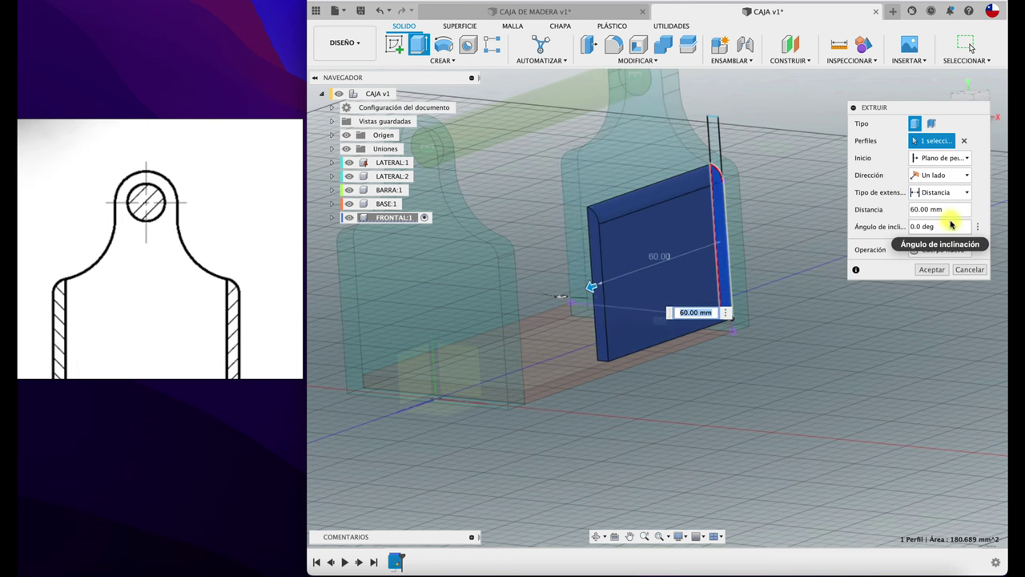
left_click(951, 192)
left_click(933, 217)
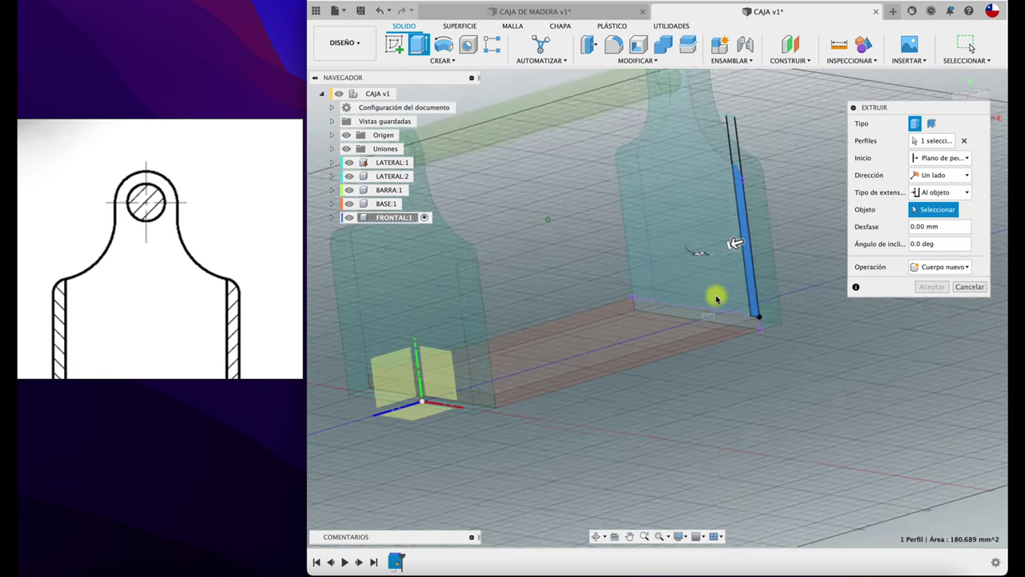
mouse_move(717, 299)
middle_mouse_down("shift")
mouse_move(646, 305)
mouse_move(451, 280)
middle_mouse_up("shift")
left_click(446, 284)
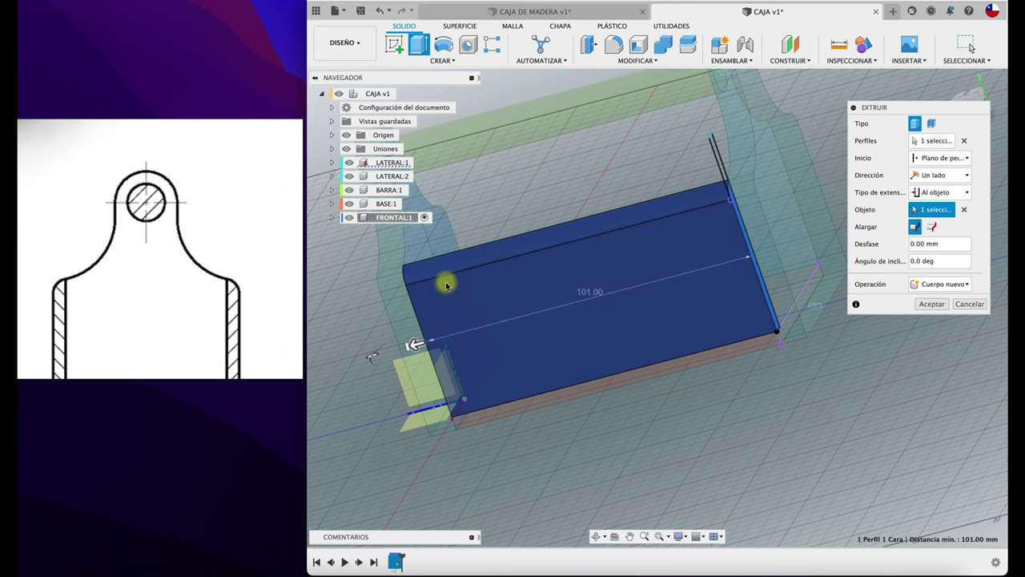
left_click(933, 306)
middle_click_drag(830, 377, 680, 315, "shift")
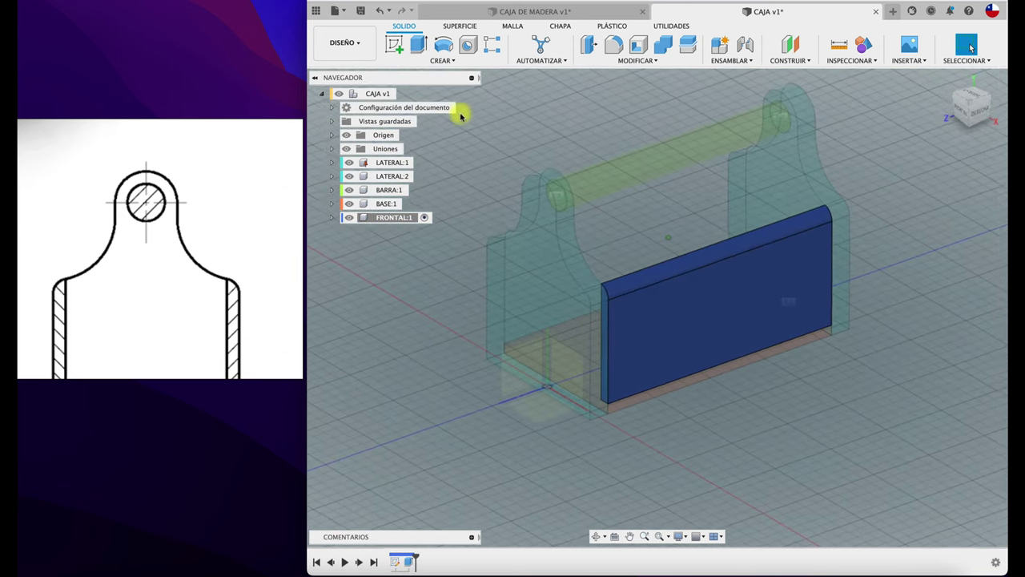
middle_click_drag(461, 116, 425, 100, "shift")
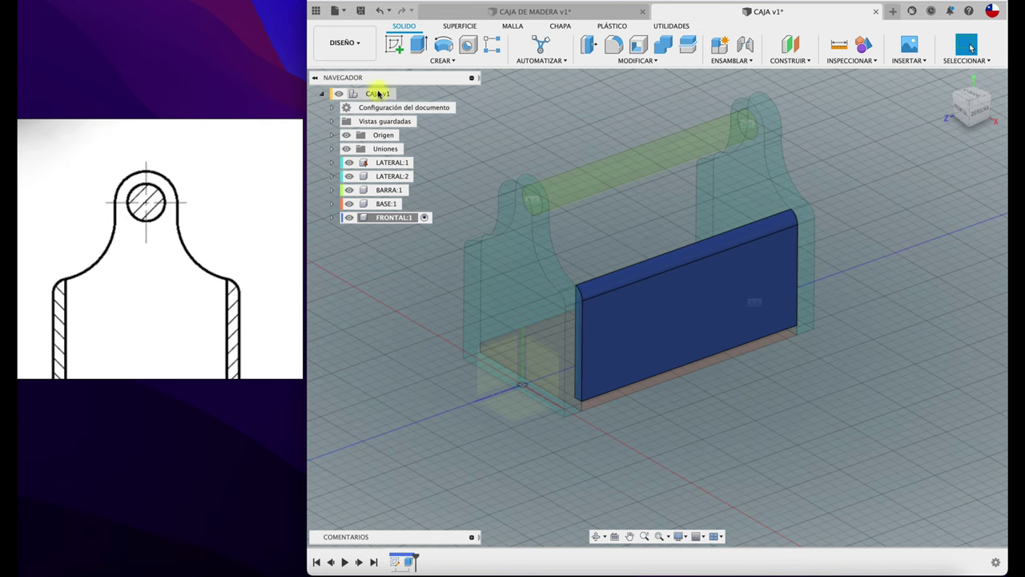
- With CAJA v1 active, rigidly join FRONTAL to LATERAL:2 as built
left_click(400, 94)
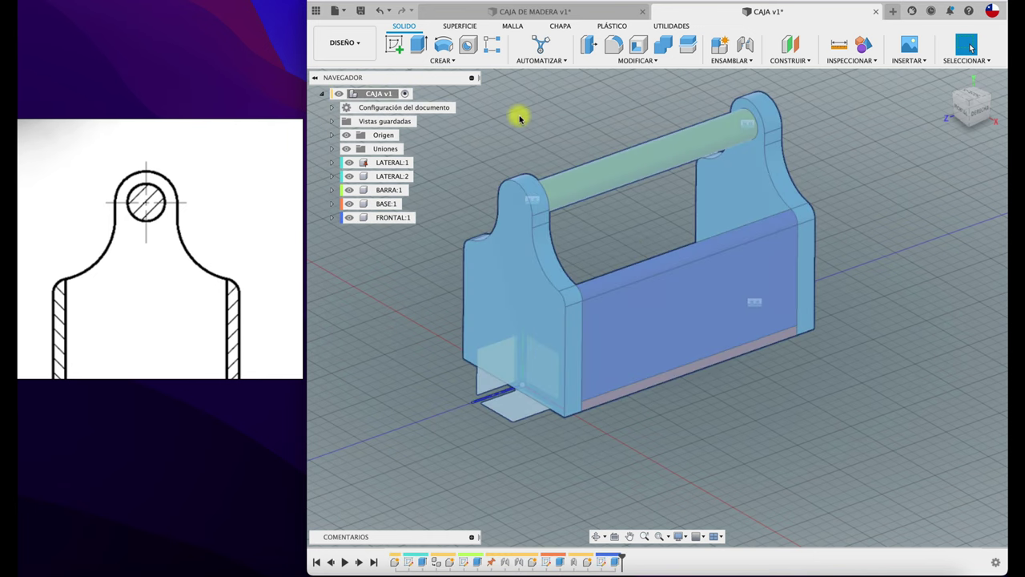
left_click(718, 58)
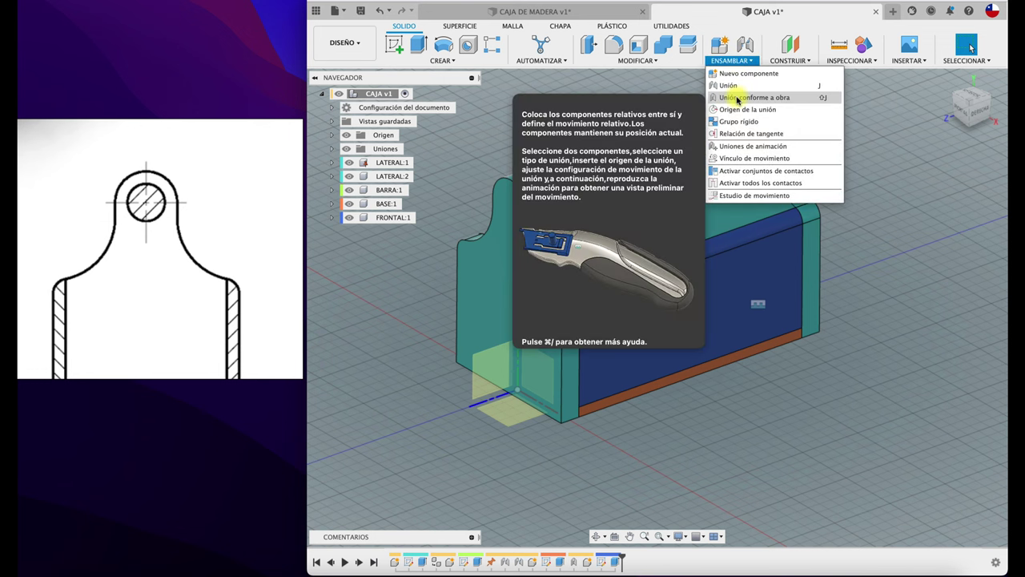
left_click(745, 96)
left_click(774, 273)
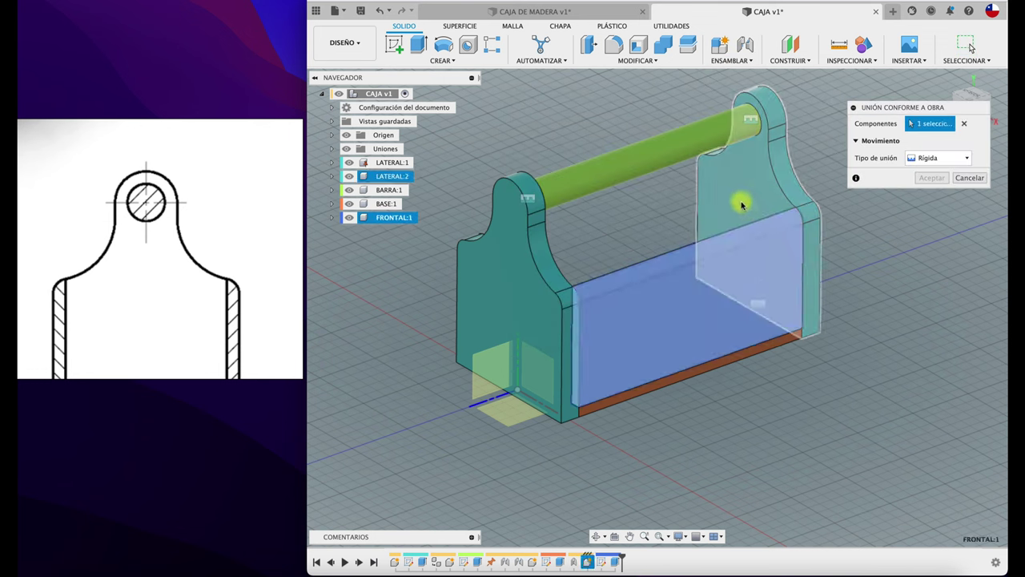
left_click(741, 205)
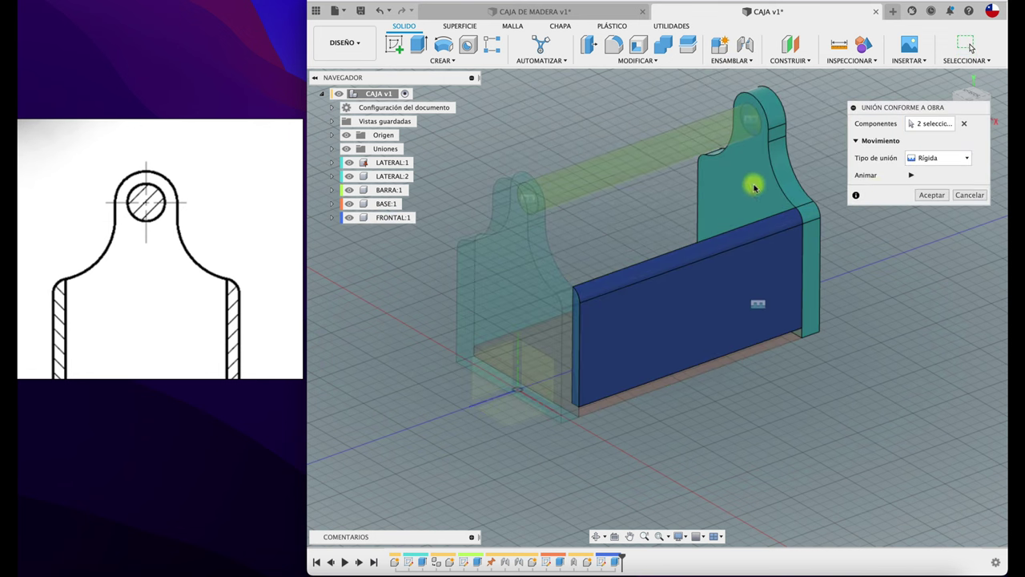
left_click(932, 195)
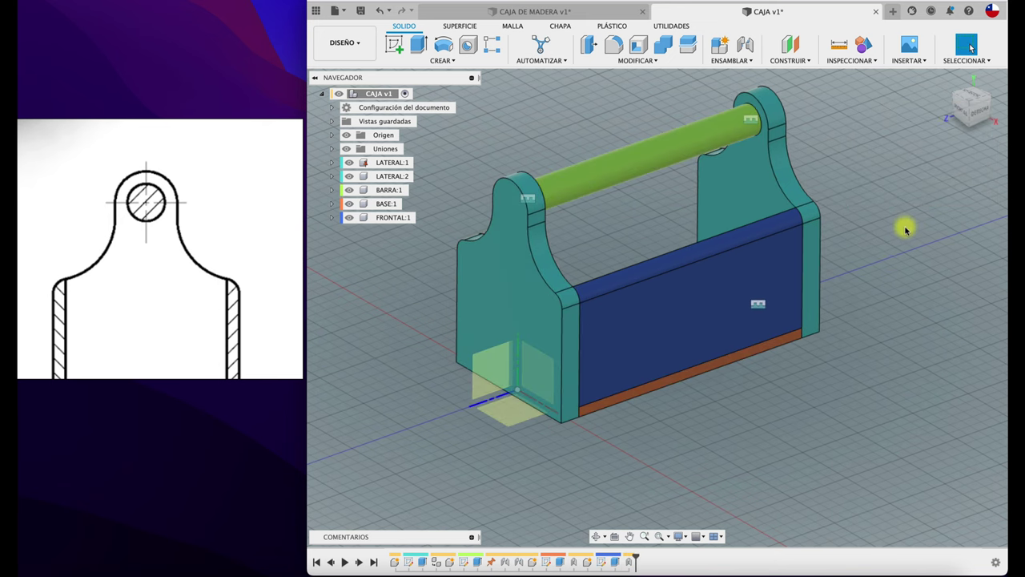
left_click(393, 217)
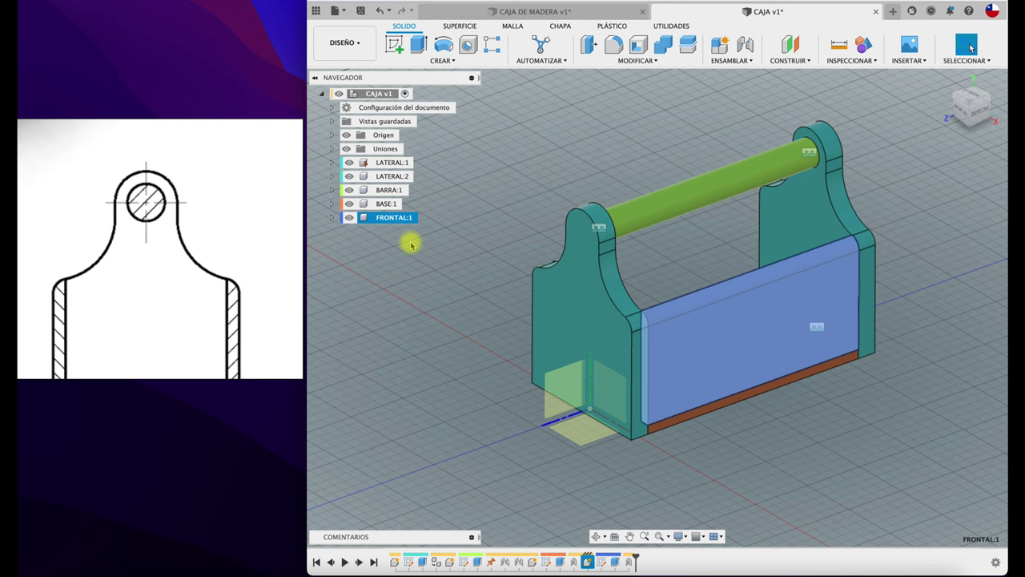
- Paste a copy of FRONTAL:1 as FRONTAL:2, rotated 180° and moved beside the box
key("super+c")
key("super+v")
mouse_move(774, 343)
left_mouse_down()
mouse_move(606, 236)
mouse_move(571, 231)
left_mouse_up()
left_click(931, 333)
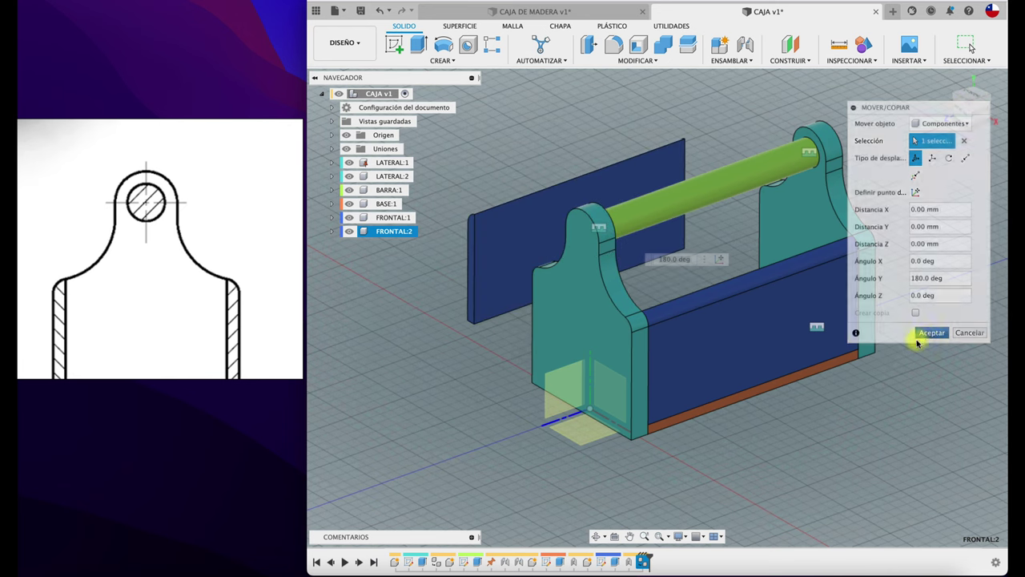
scroll(433, 384, "up", 5)
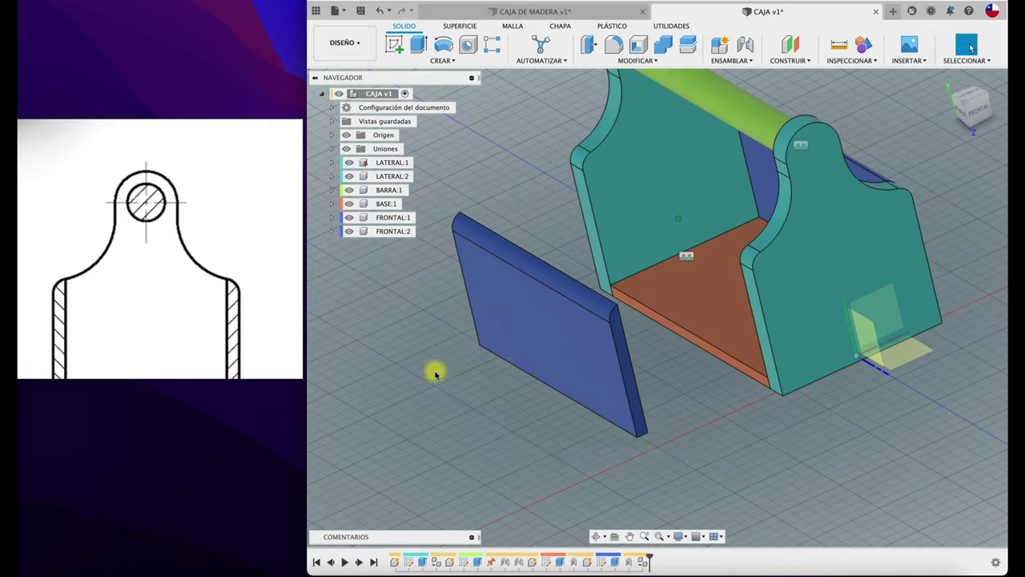
mouse_move(435, 366)
middle_mouse_down("shift")
mouse_move(523, 322)
mouse_move(590, 350)
mouse_move(579, 121)
mouse_move(595, 201)
mouse_move(590, 360)
mouse_move(632, 370)
mouse_move(623, 398)
mouse_move(588, 425)
mouse_move(681, 68)
middle_mouse_up("shift")
- Joint FRONTAL:2's bottom edge to BASE:1's far edge at a 180° angle
left_click(680, 60)
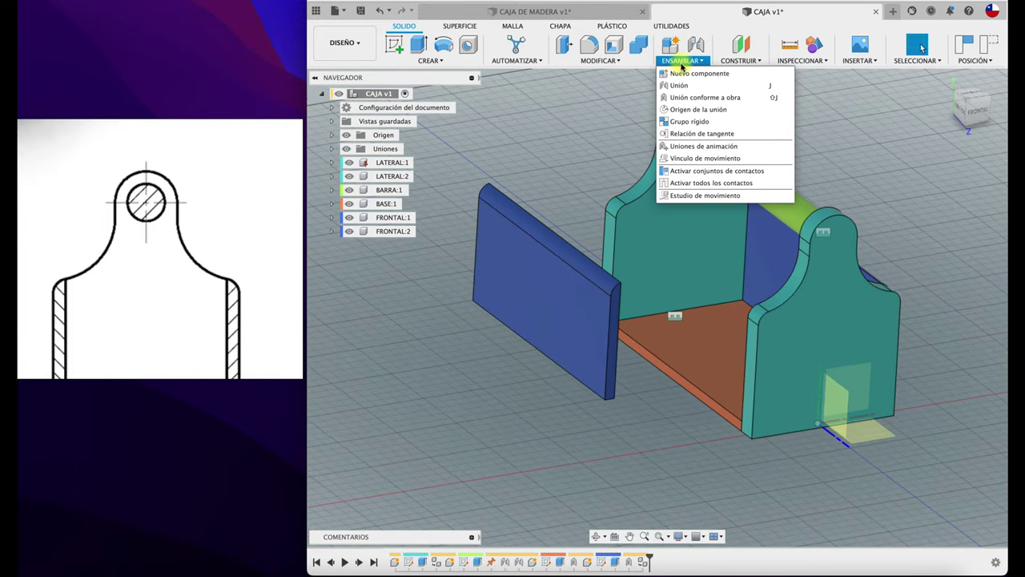
left_click(689, 78)
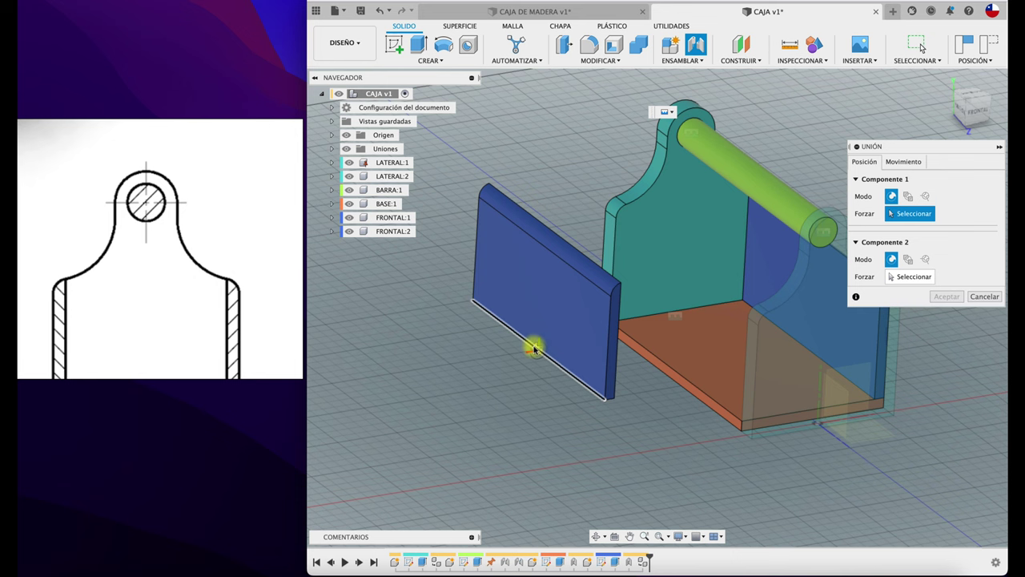
scroll(534, 349, "up", 1)
scroll(538, 356, "up", 1)
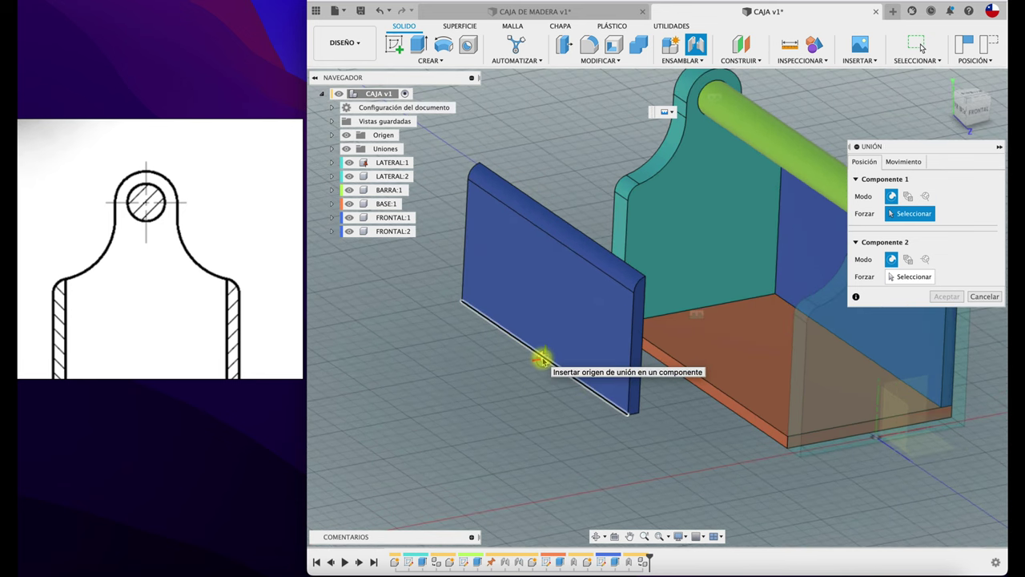
left_click(541, 359)
left_click(702, 381)
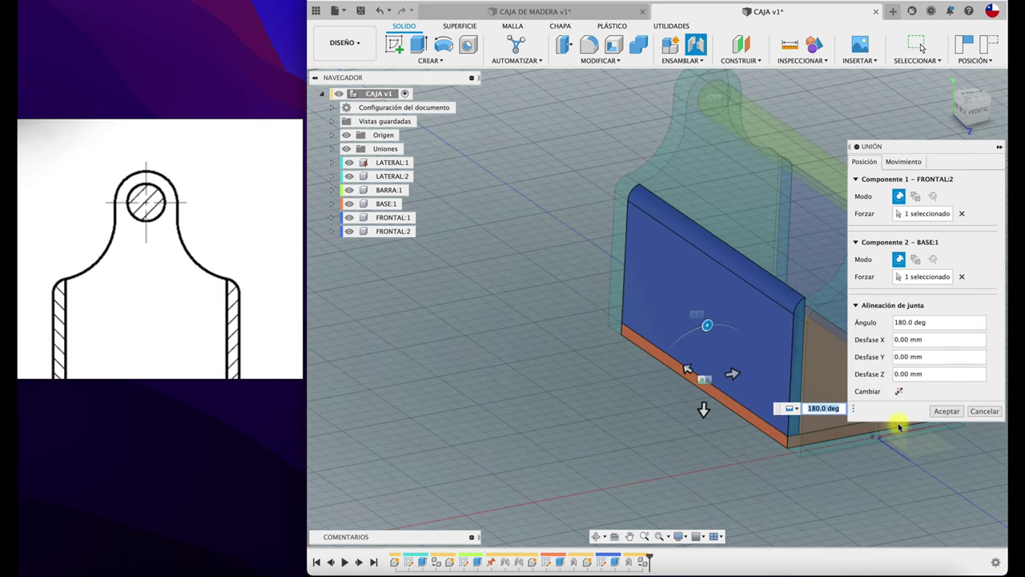
left_click(945, 412)
mouse_move(494, 312)
middle_mouse_down("shift")
mouse_move(865, 172)
mouse_move(932, 93)
middle_mouse_up("shift")
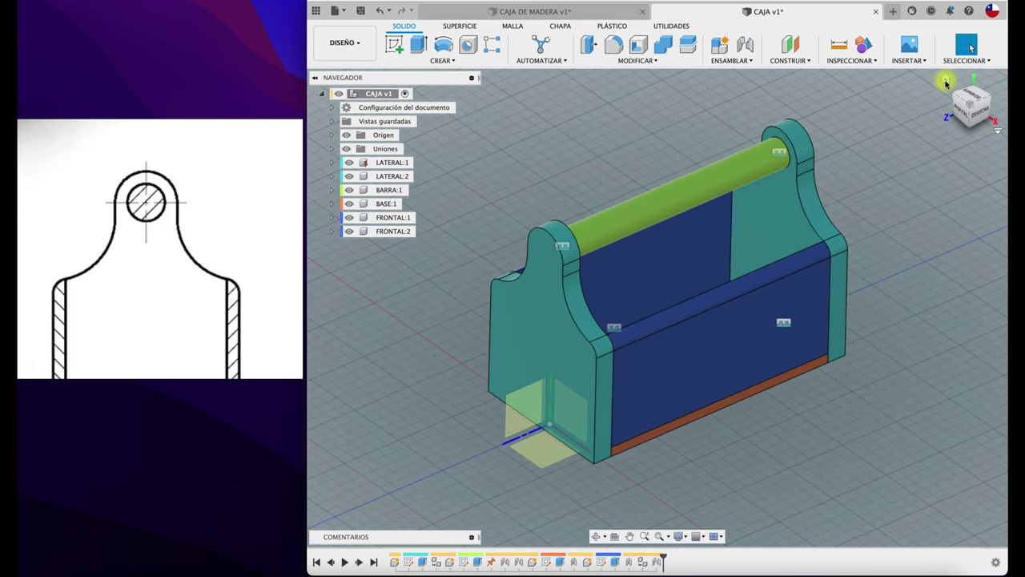
left_click(945, 82)
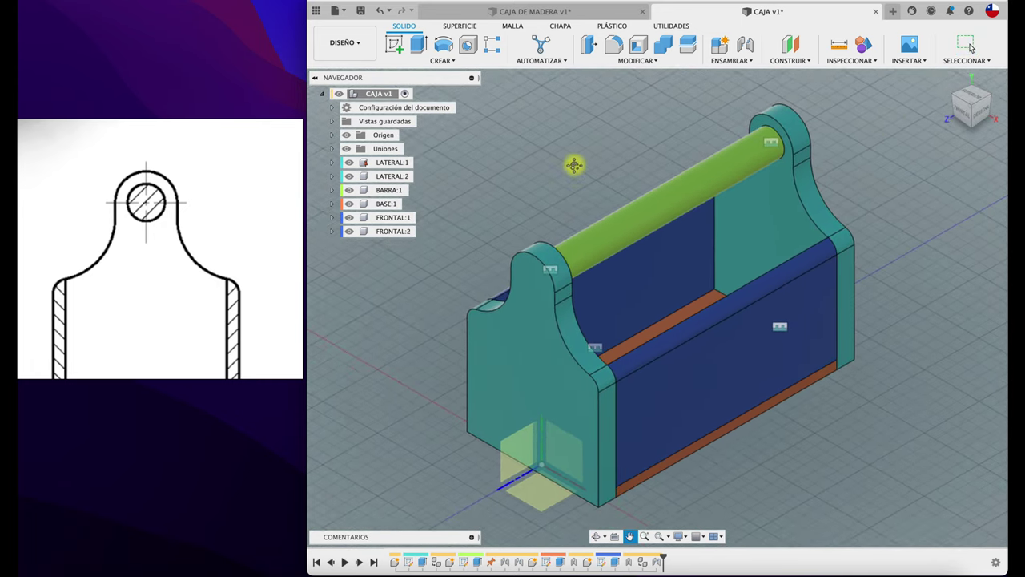
middle_click_drag(570, 198, 572, 149)
scroll(565, 156, "down", 1)
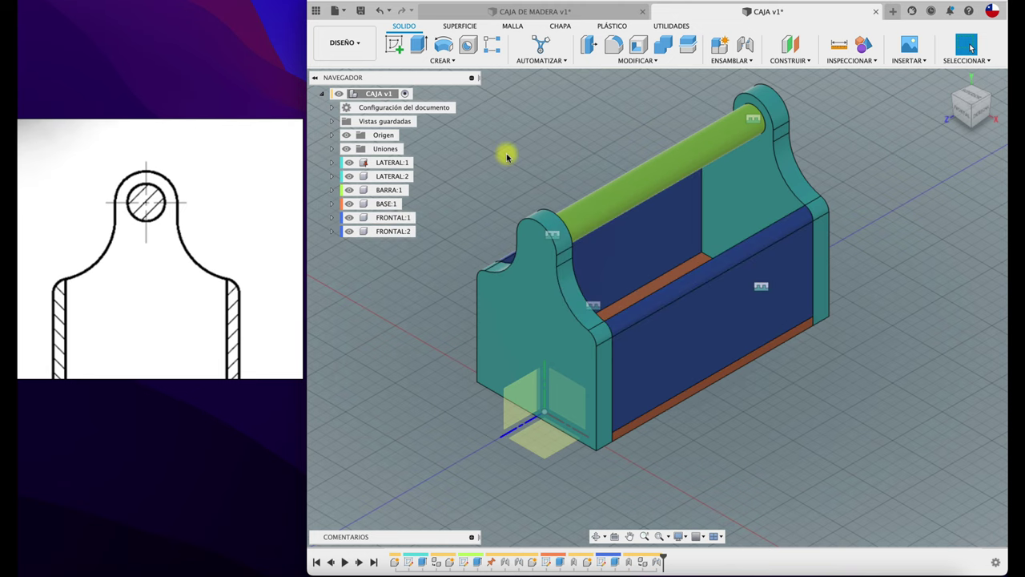
middle_click_drag(507, 156, 507, 166)
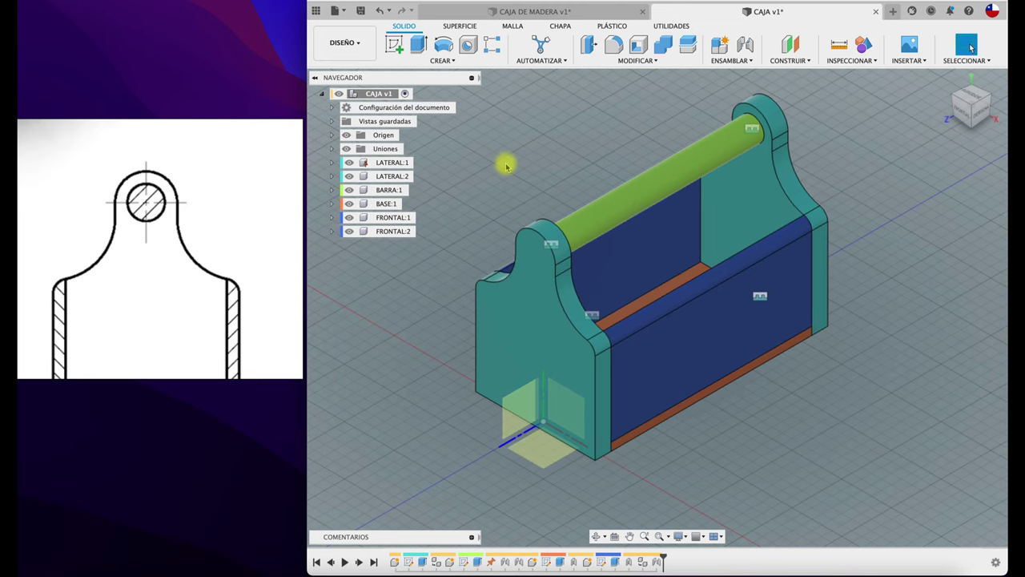